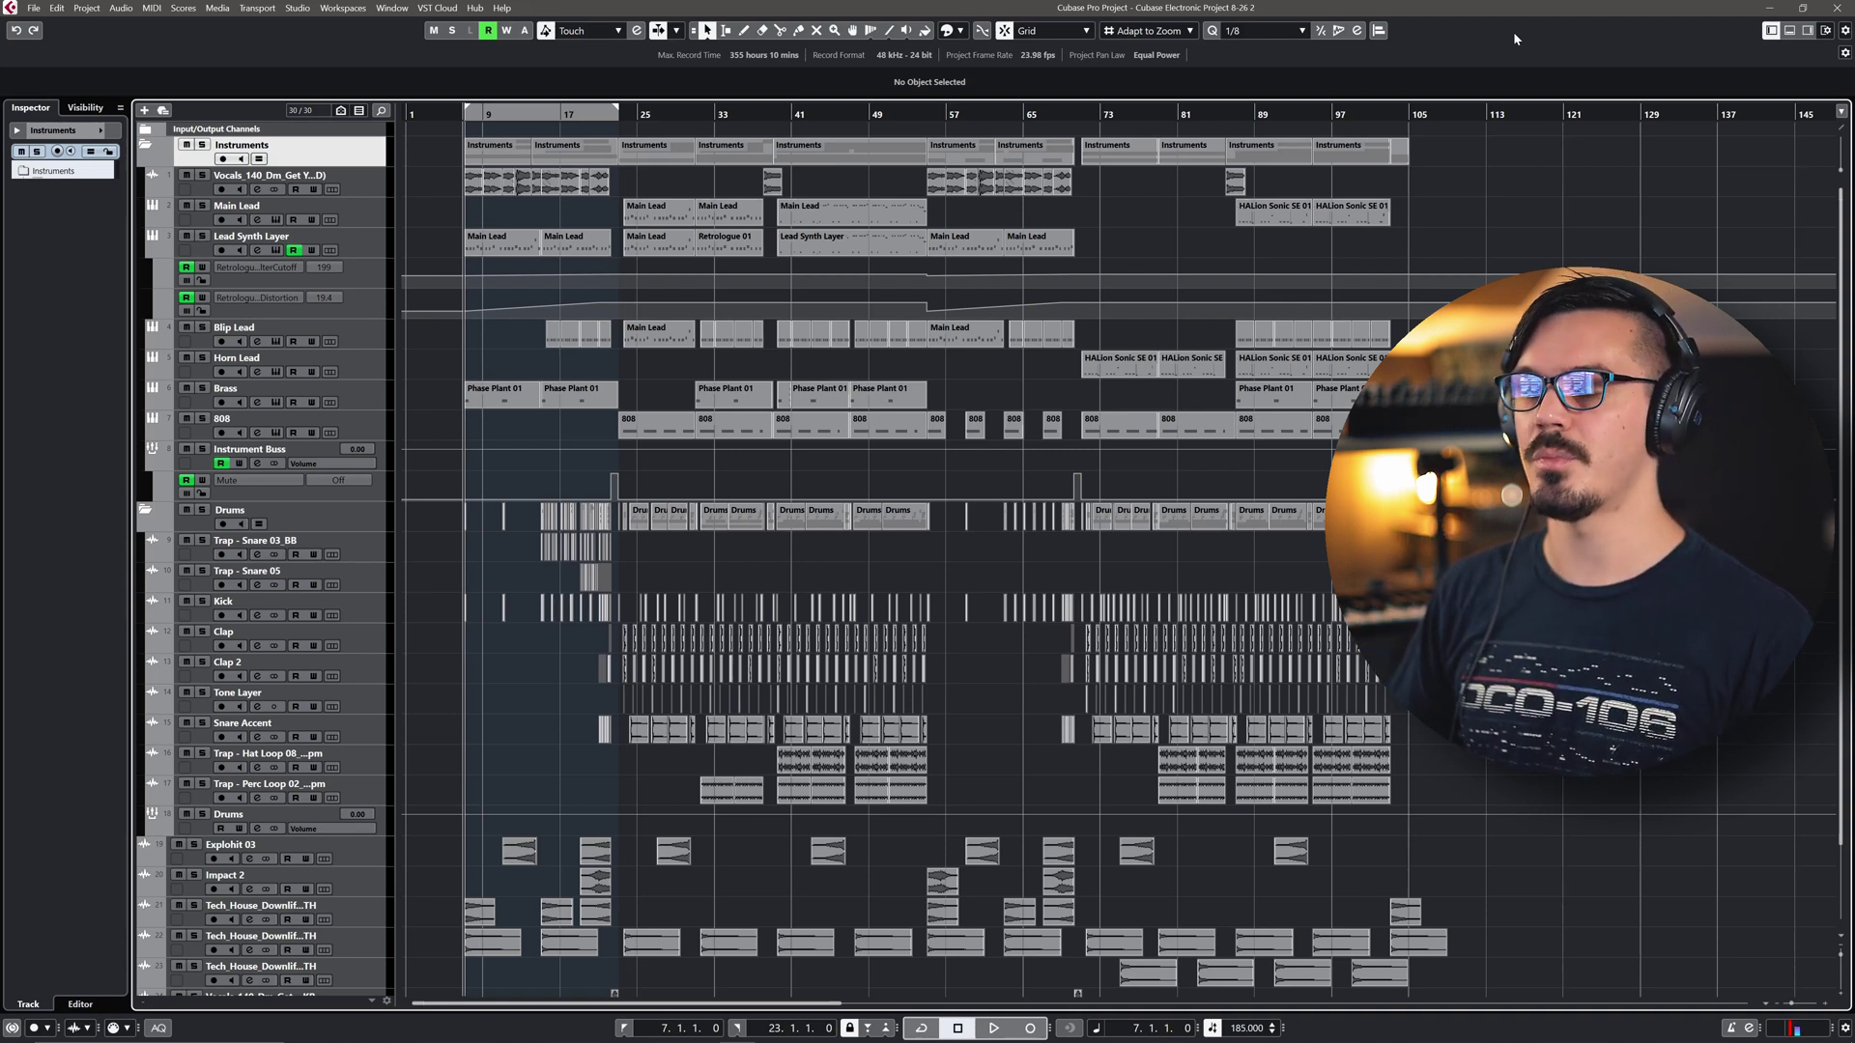
# Mute the Vocals track and play the main drop around bar 39 without it.
pyautogui.press('h')
pyautogui.press('h')
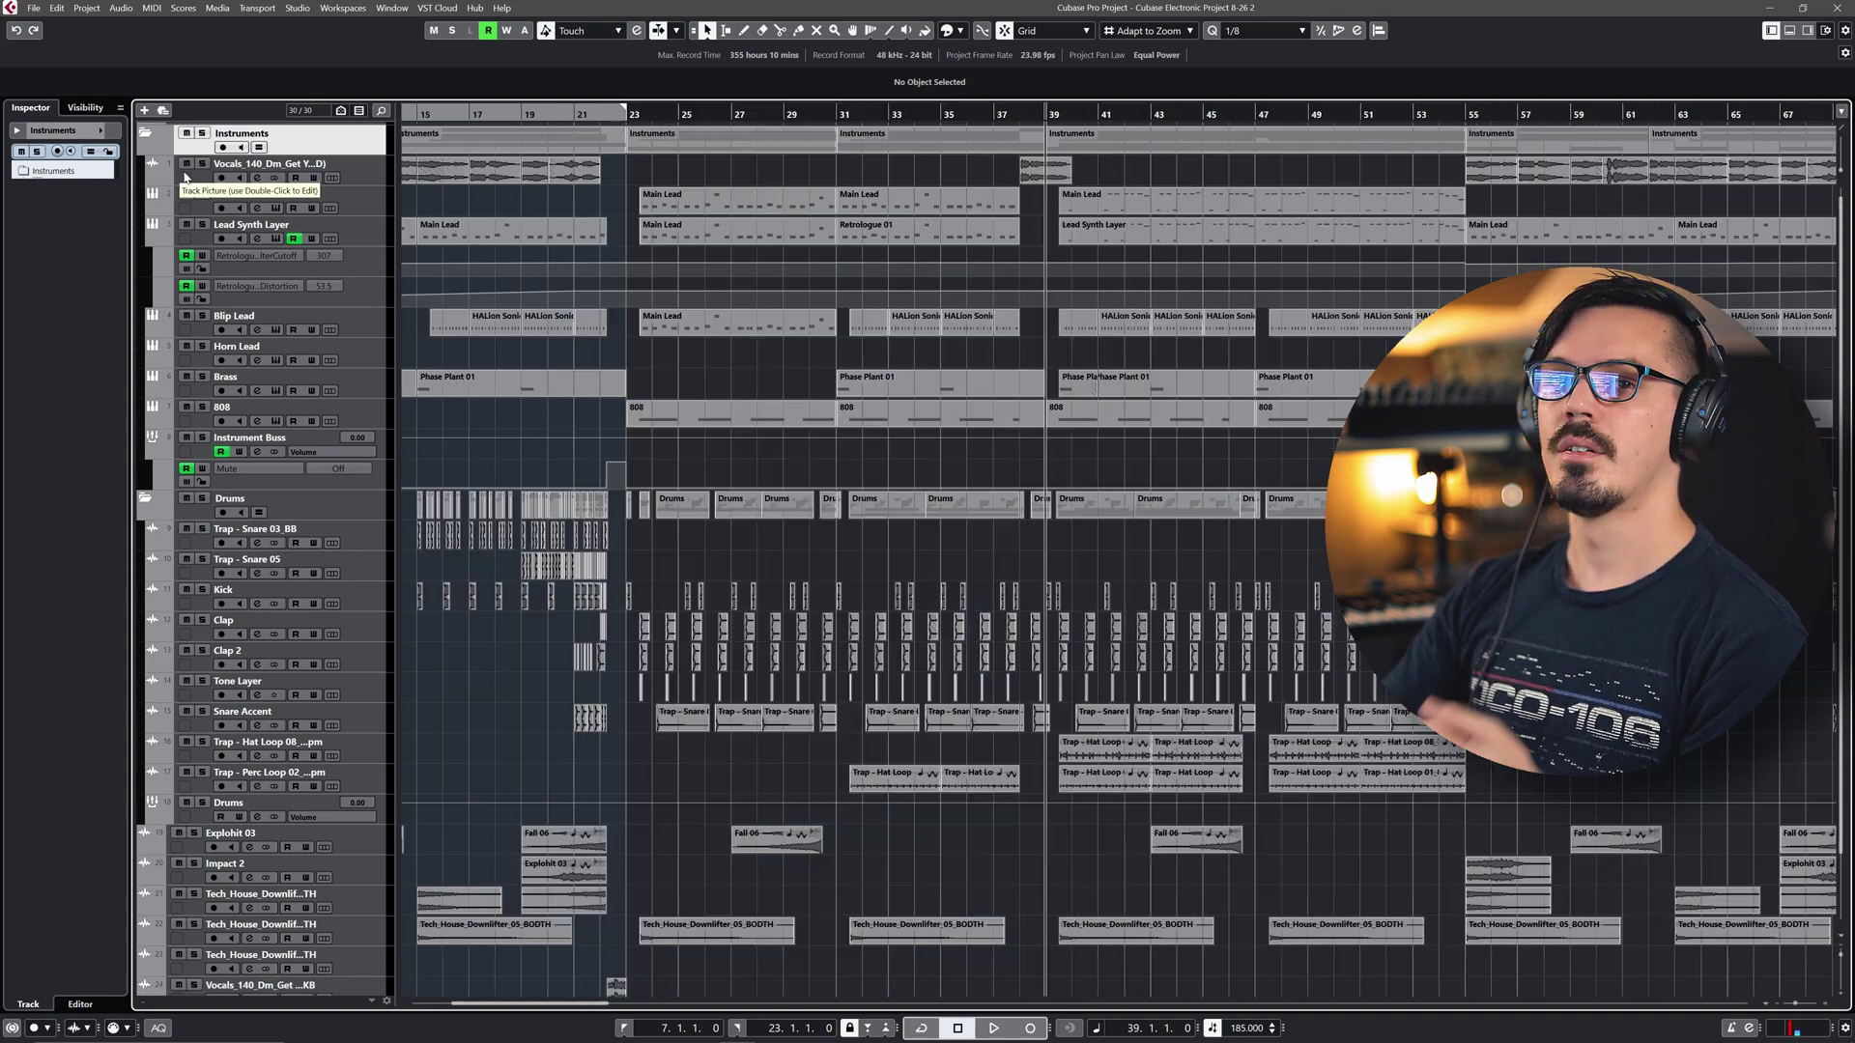
pyautogui.click(188, 164)
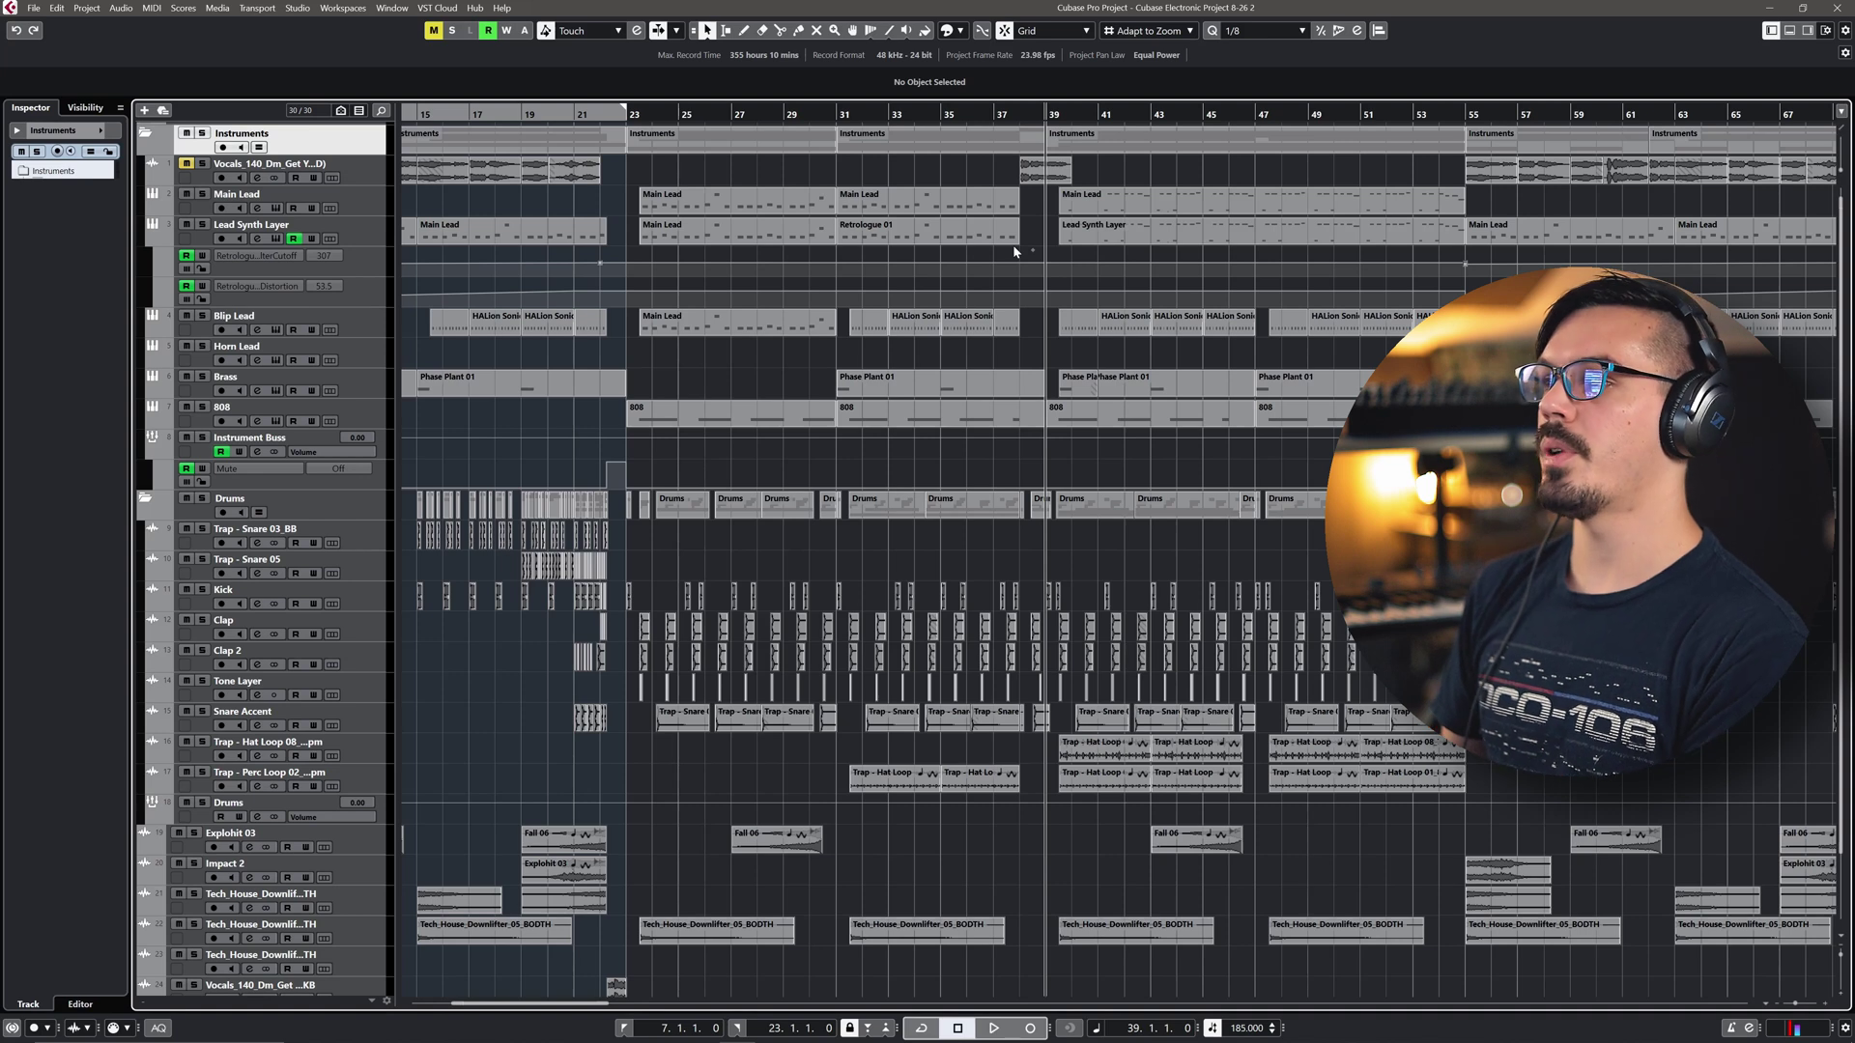
pyautogui.press('space')
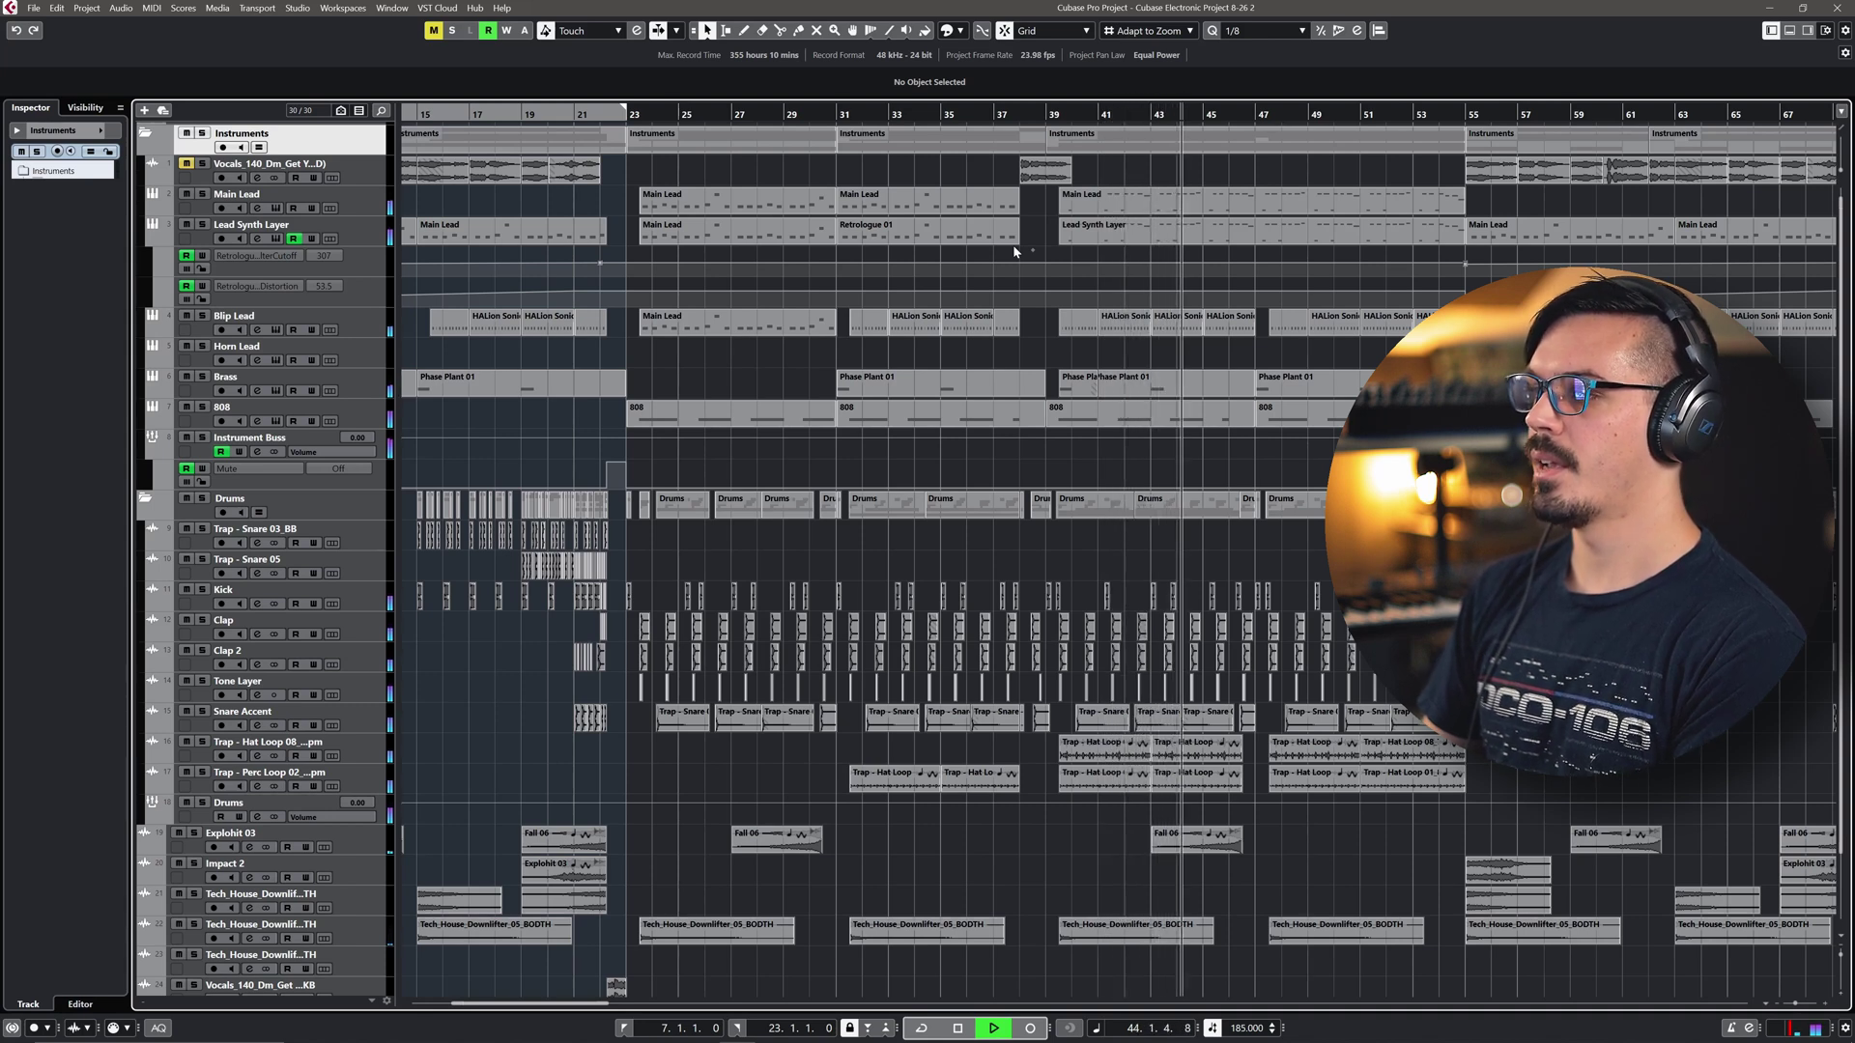
pyautogui.press('space')
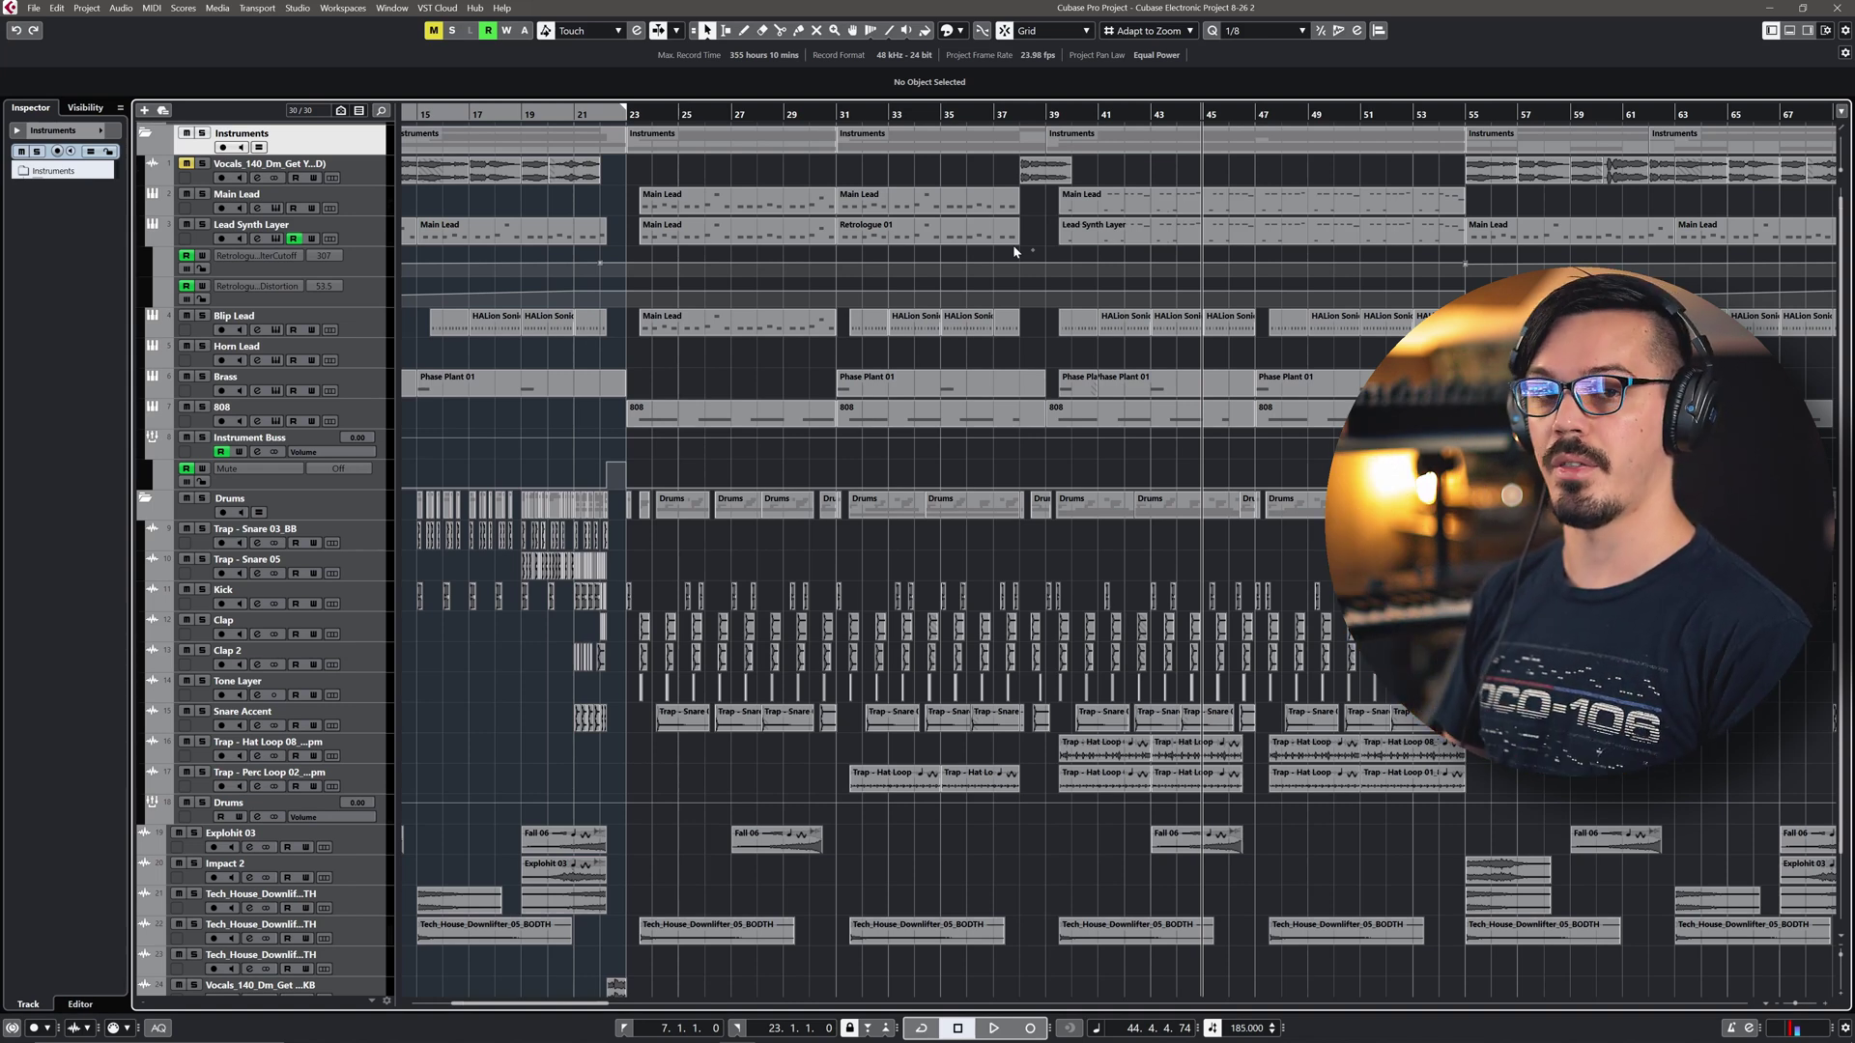
pyautogui.press('h')
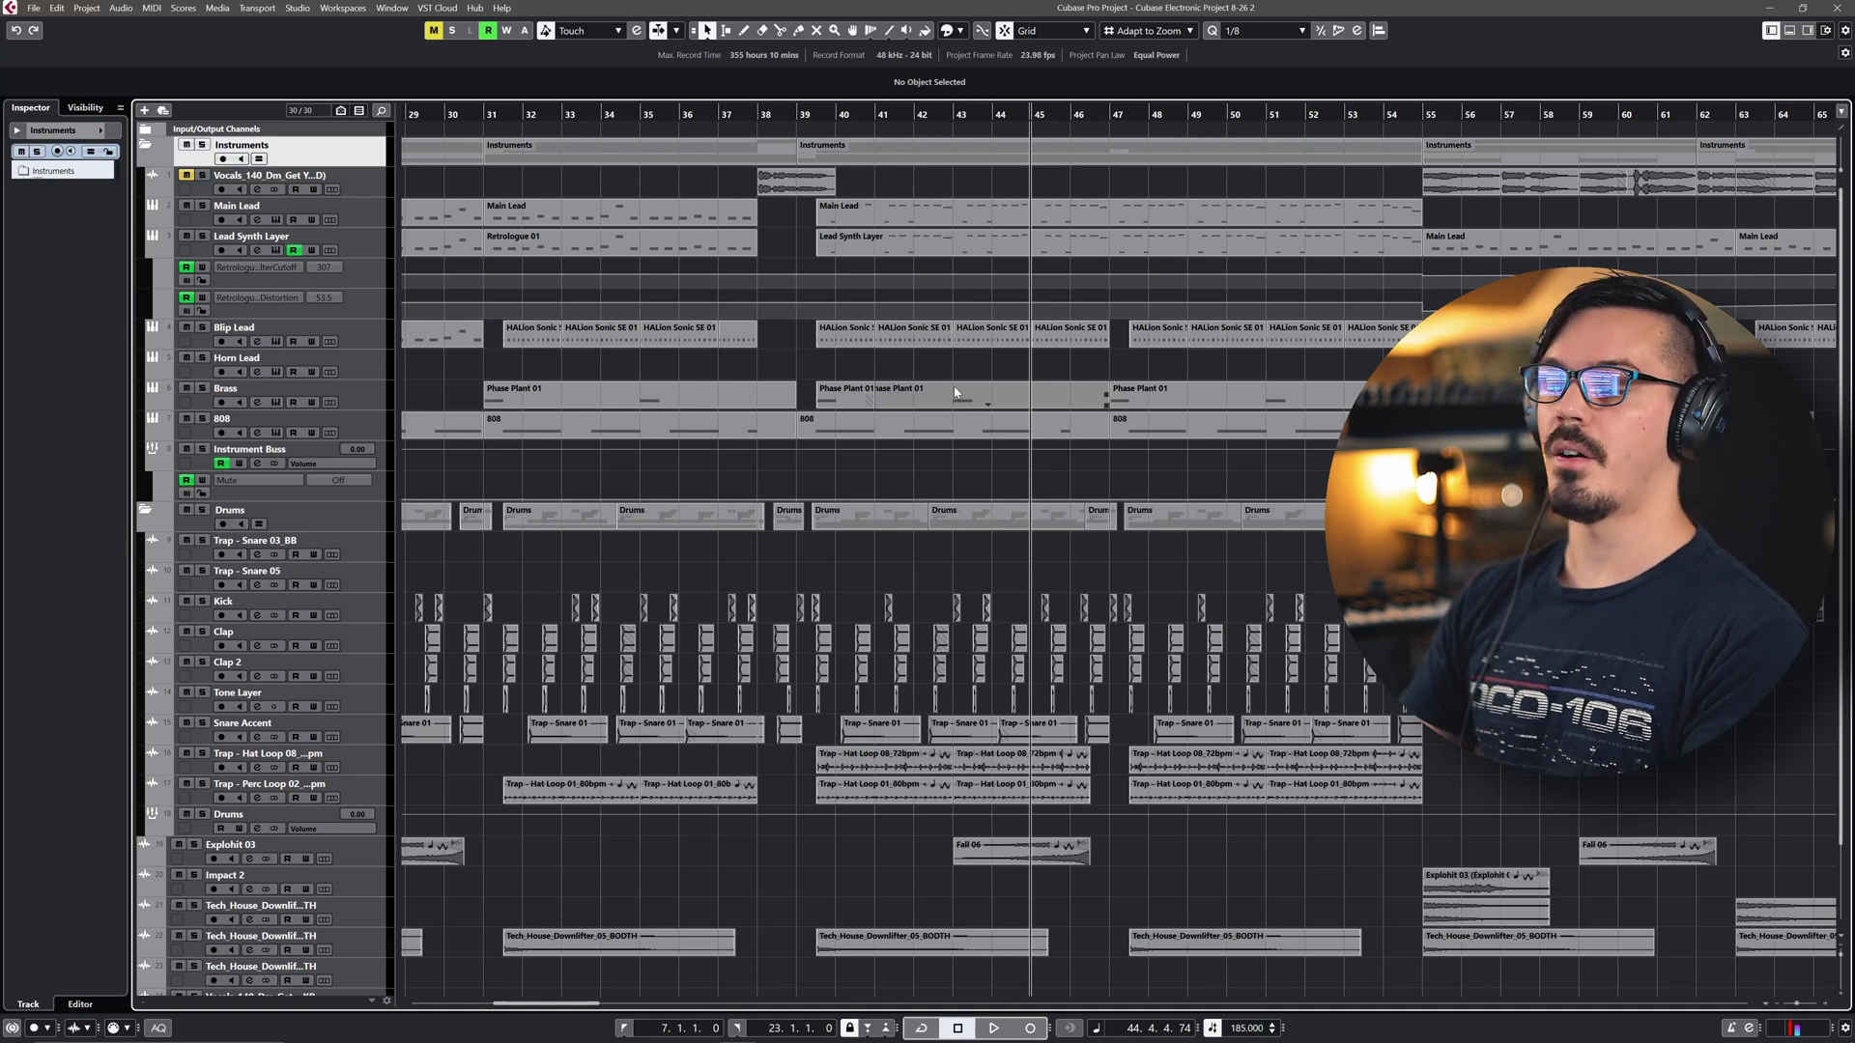
pyautogui.press('g')
pyautogui.press('g')
pyautogui.press('g')
pyautogui.press('g')
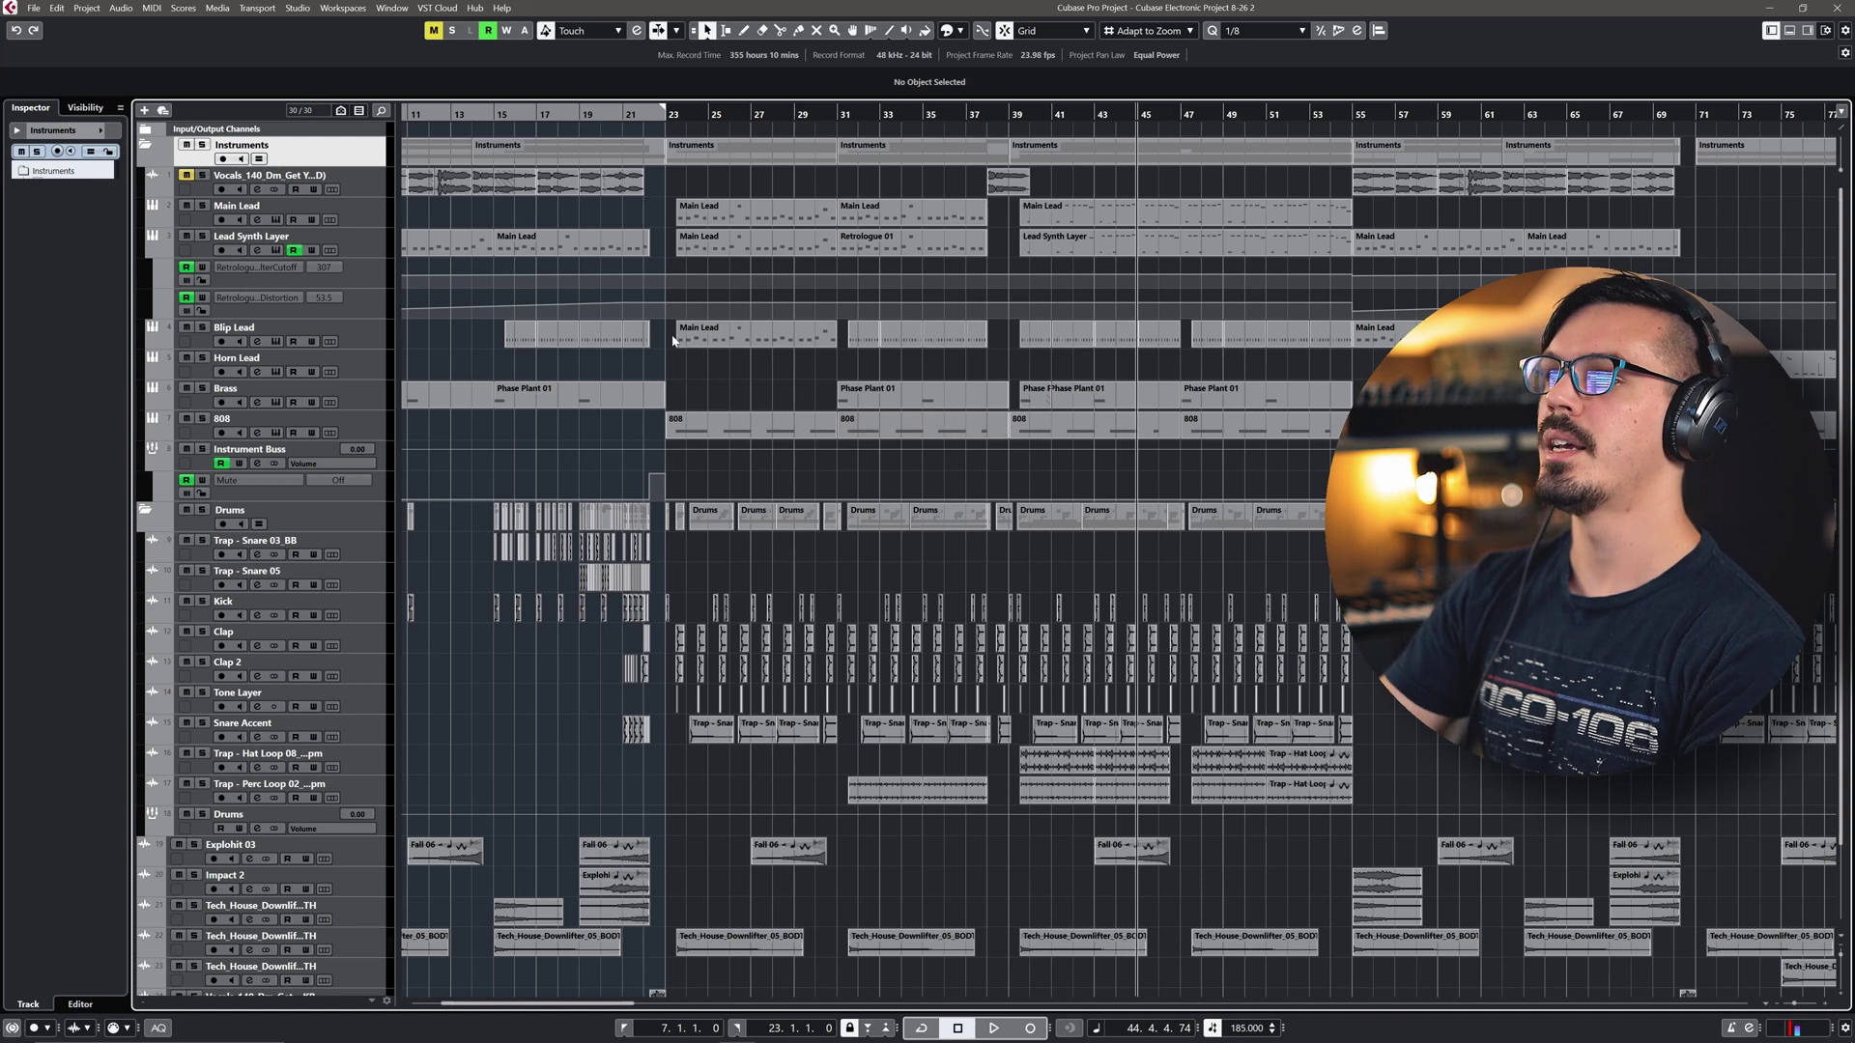
pyautogui.hscroll(-2, 673, 340)
# Solo the Lead Synth Layer track and play it from bar 39, then from bar 15.
pyautogui.click(648, 241)
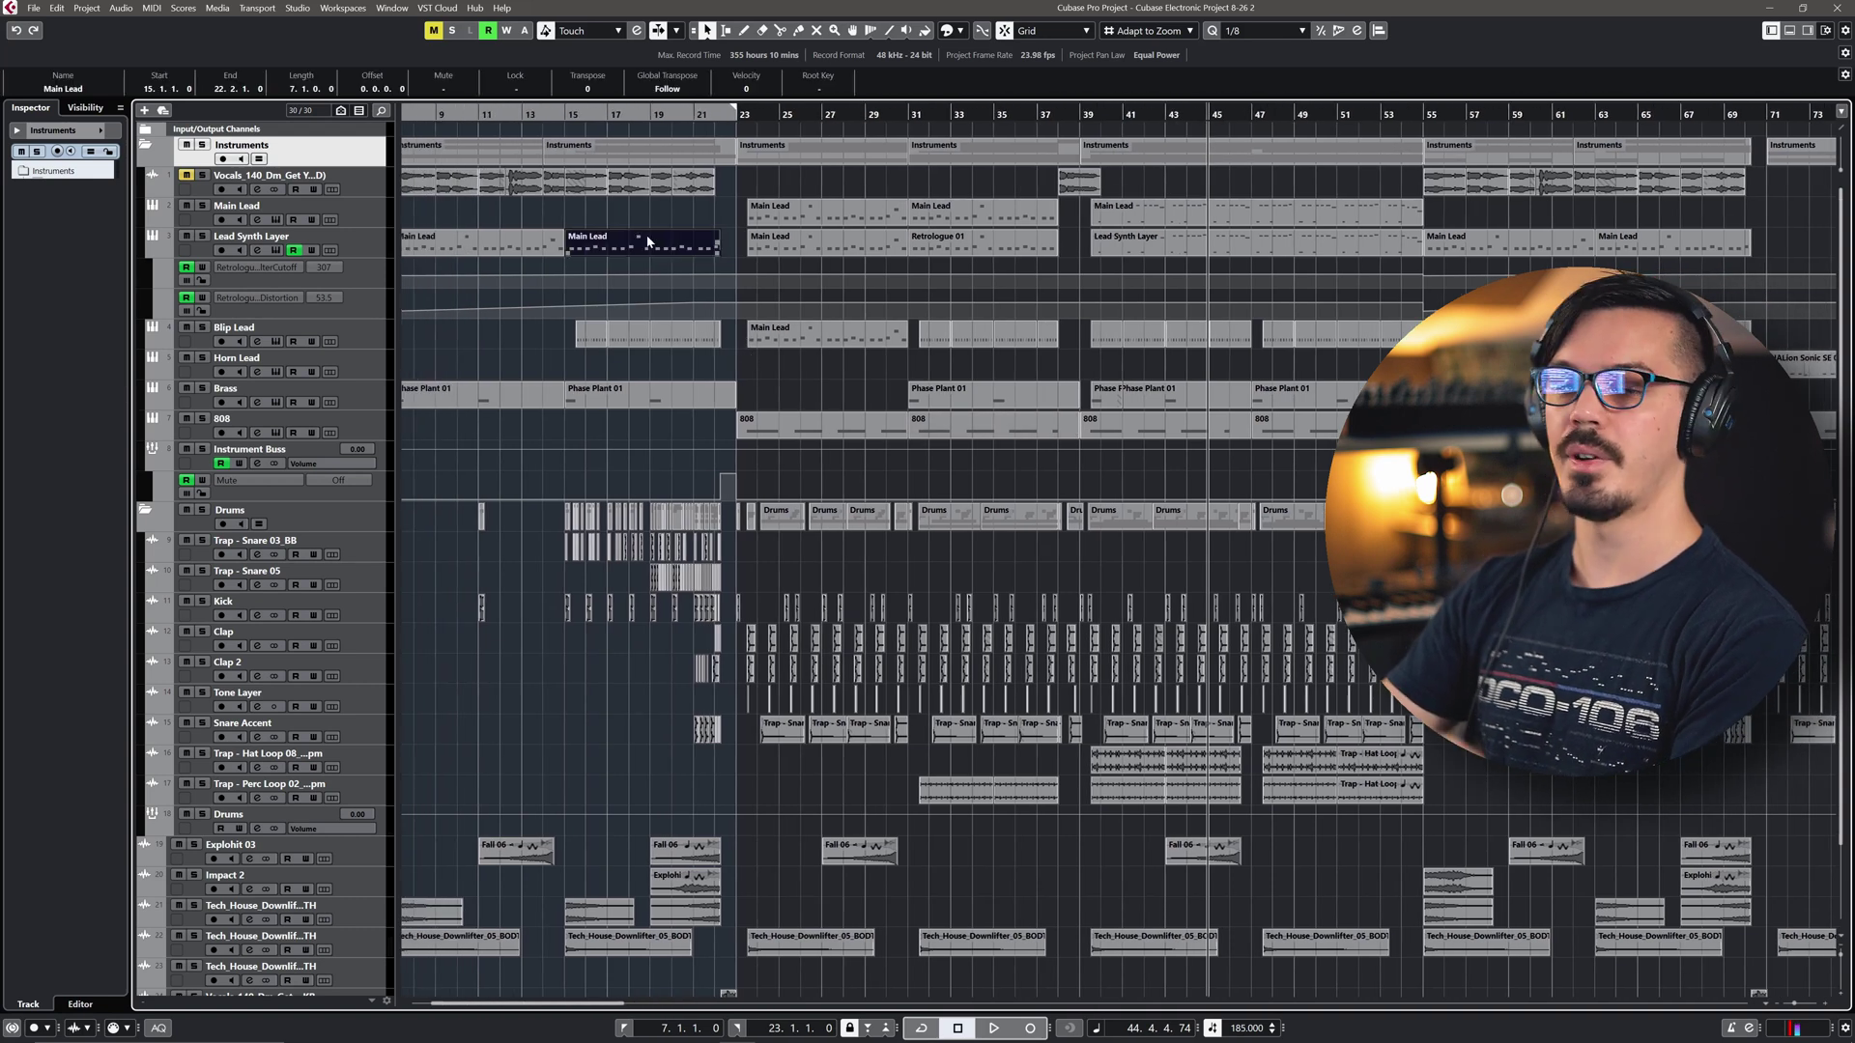
pyautogui.click(203, 237)
pyautogui.click(1083, 115)
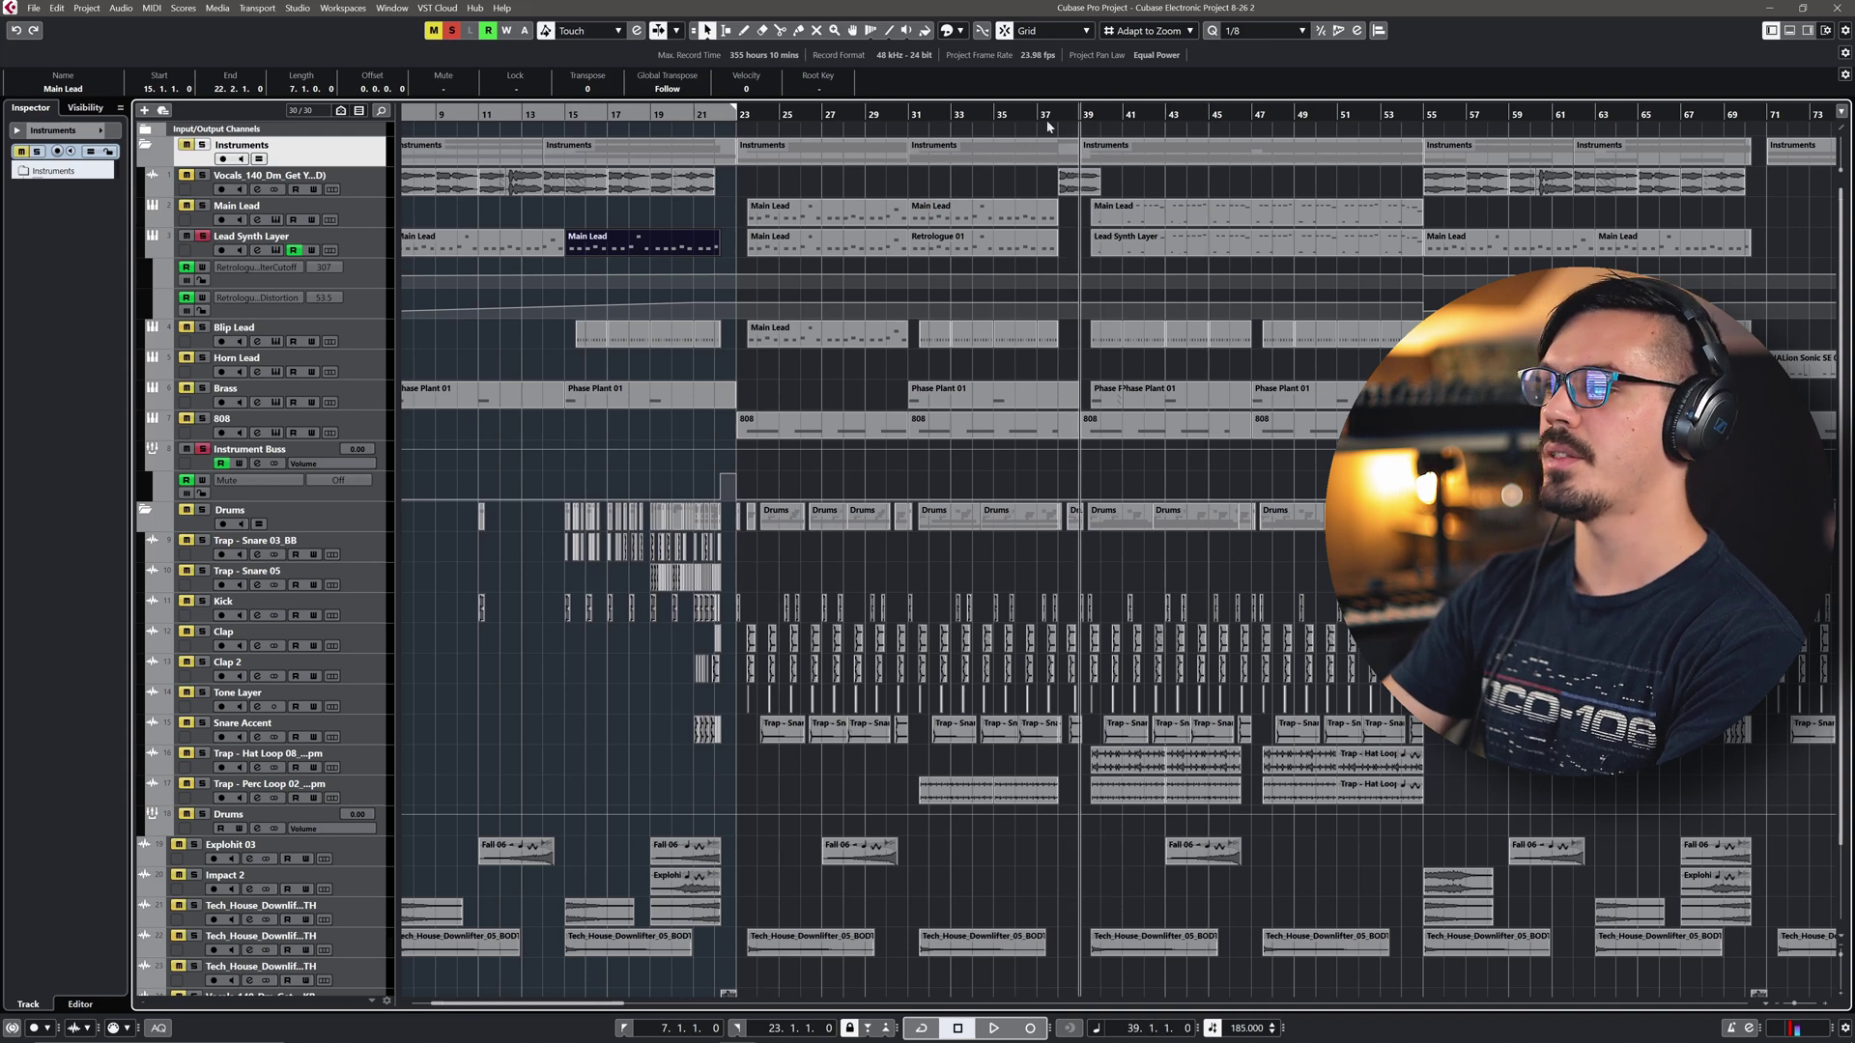
pyautogui.press('space')
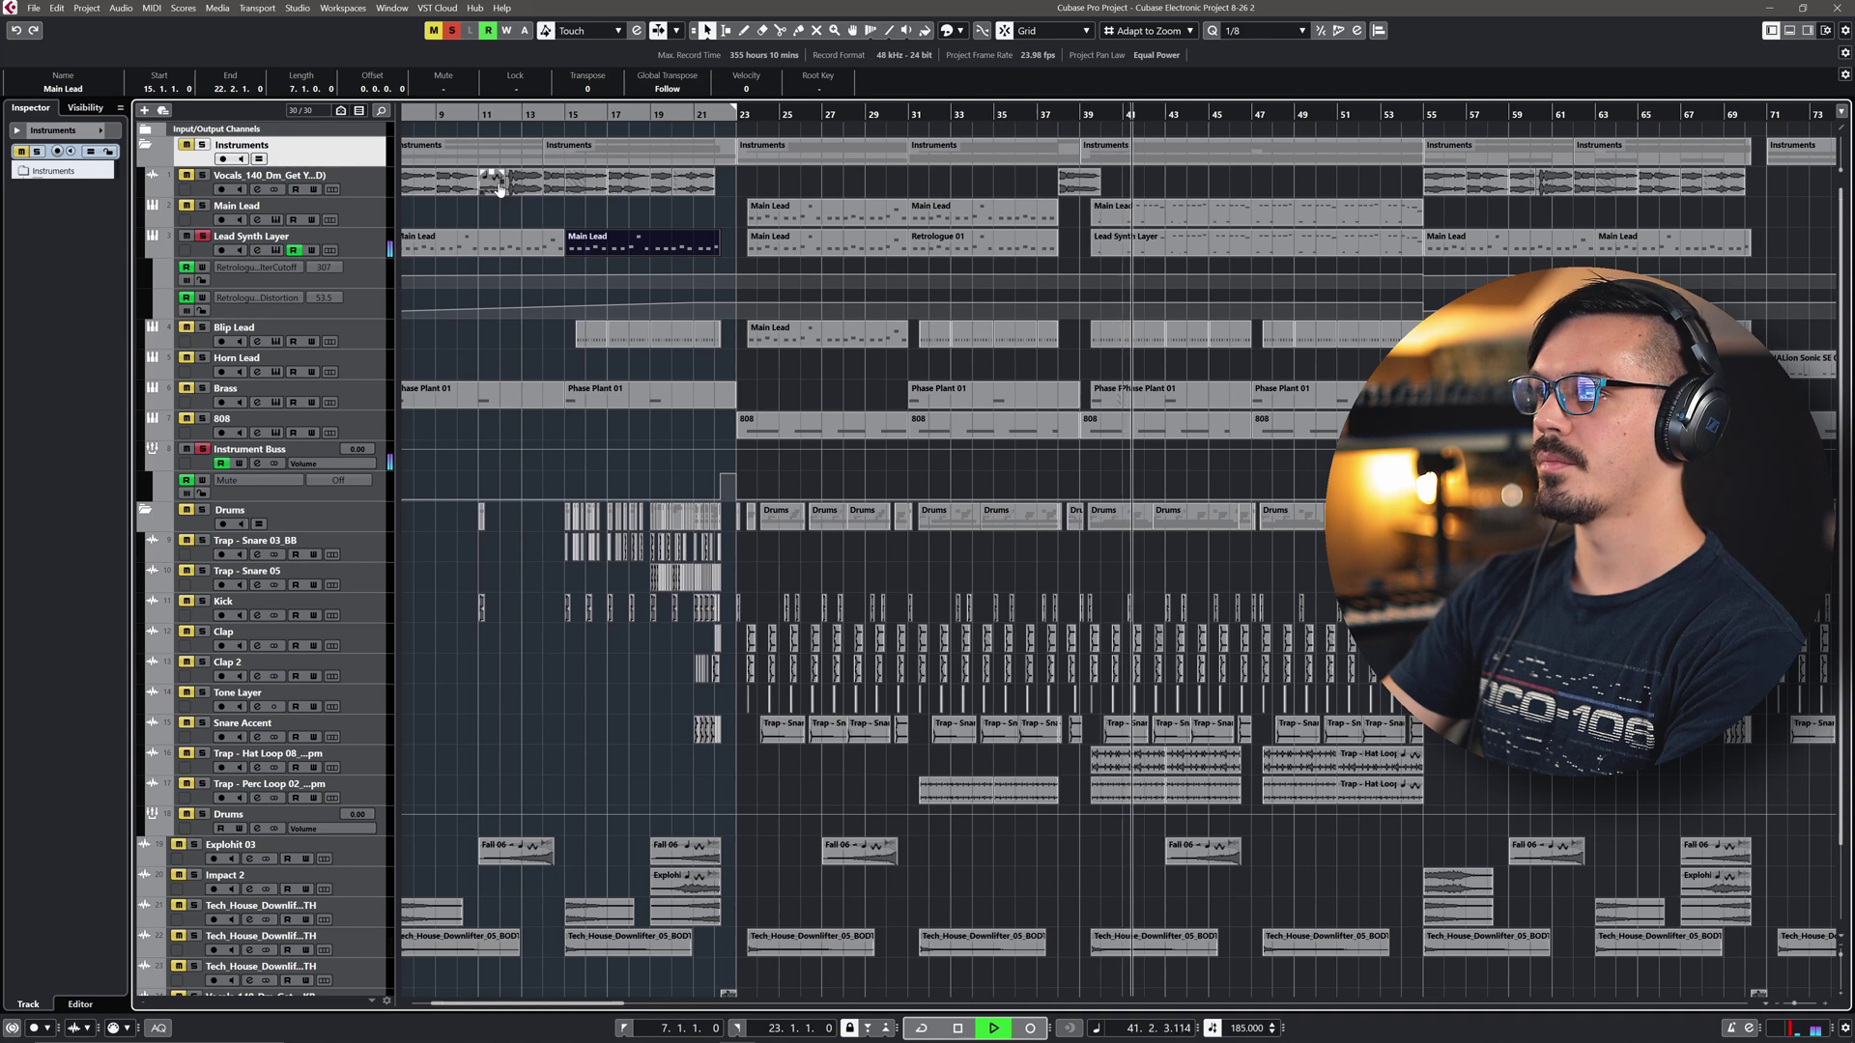
pyautogui.press('space')
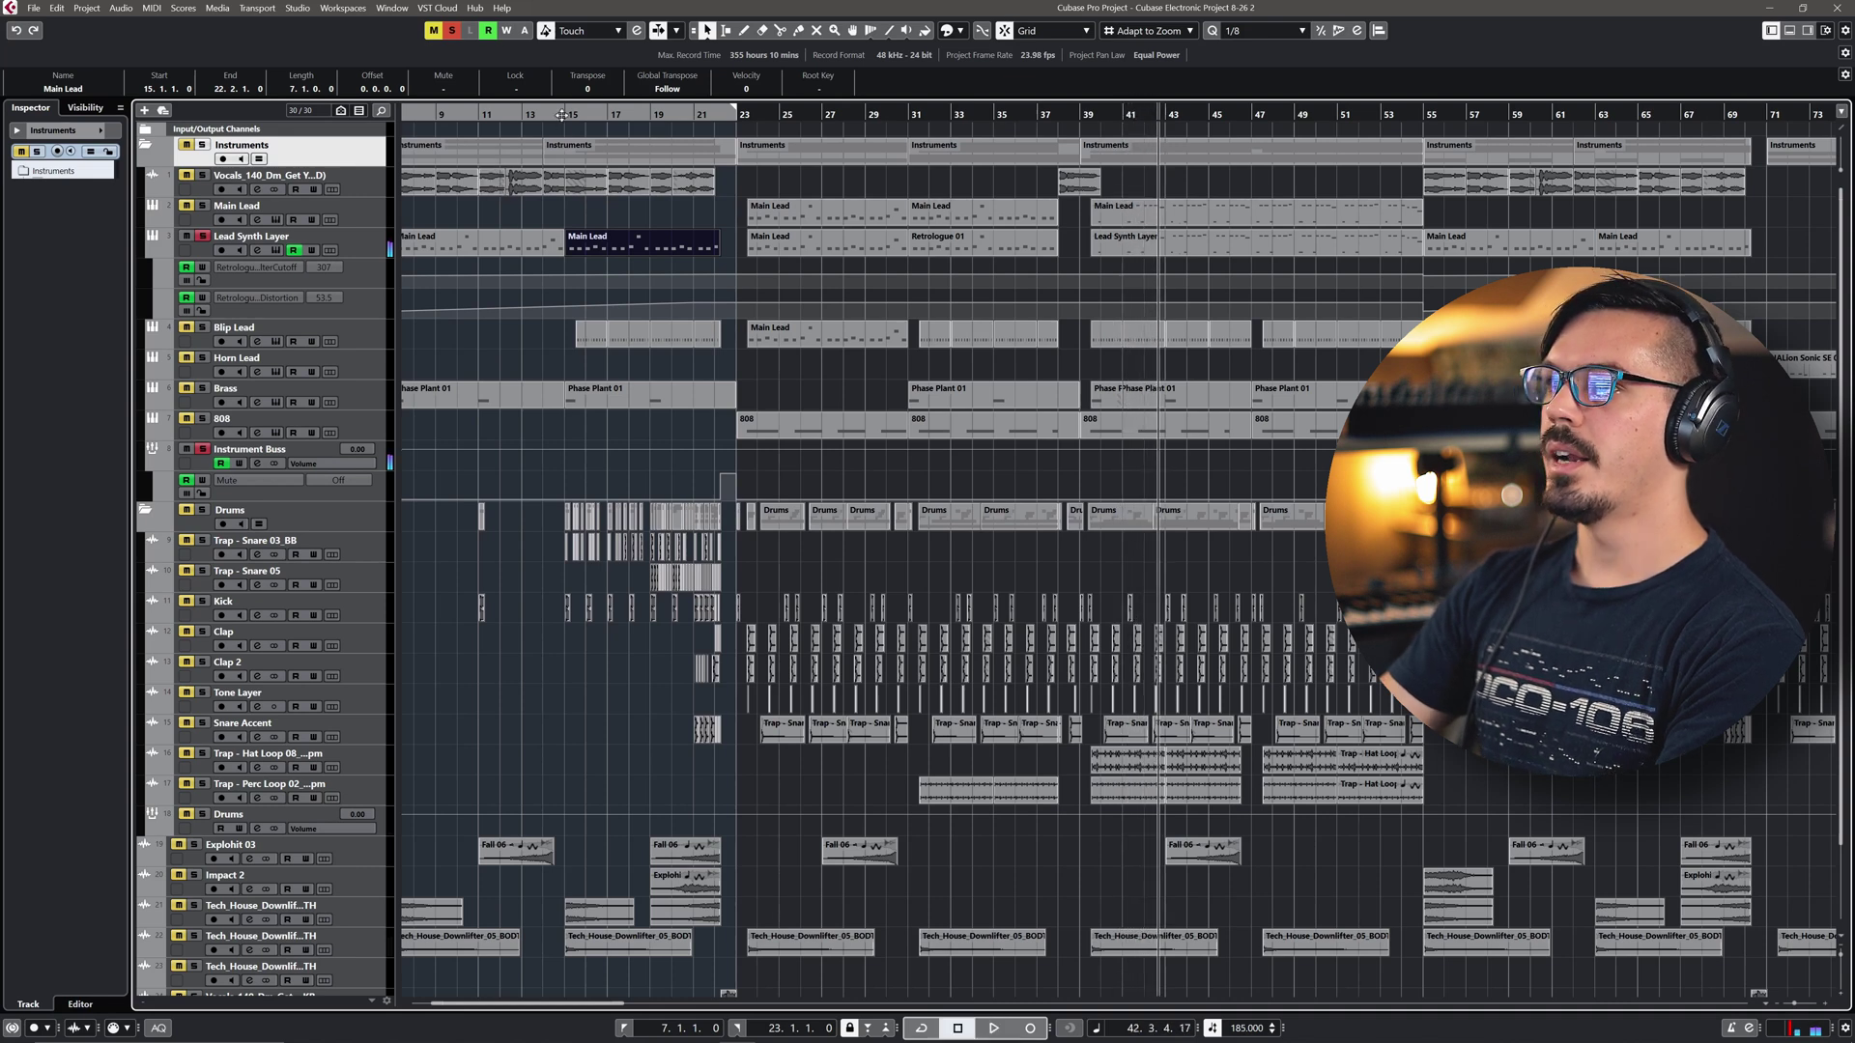
pyautogui.click(562, 115)
pyautogui.press('space')
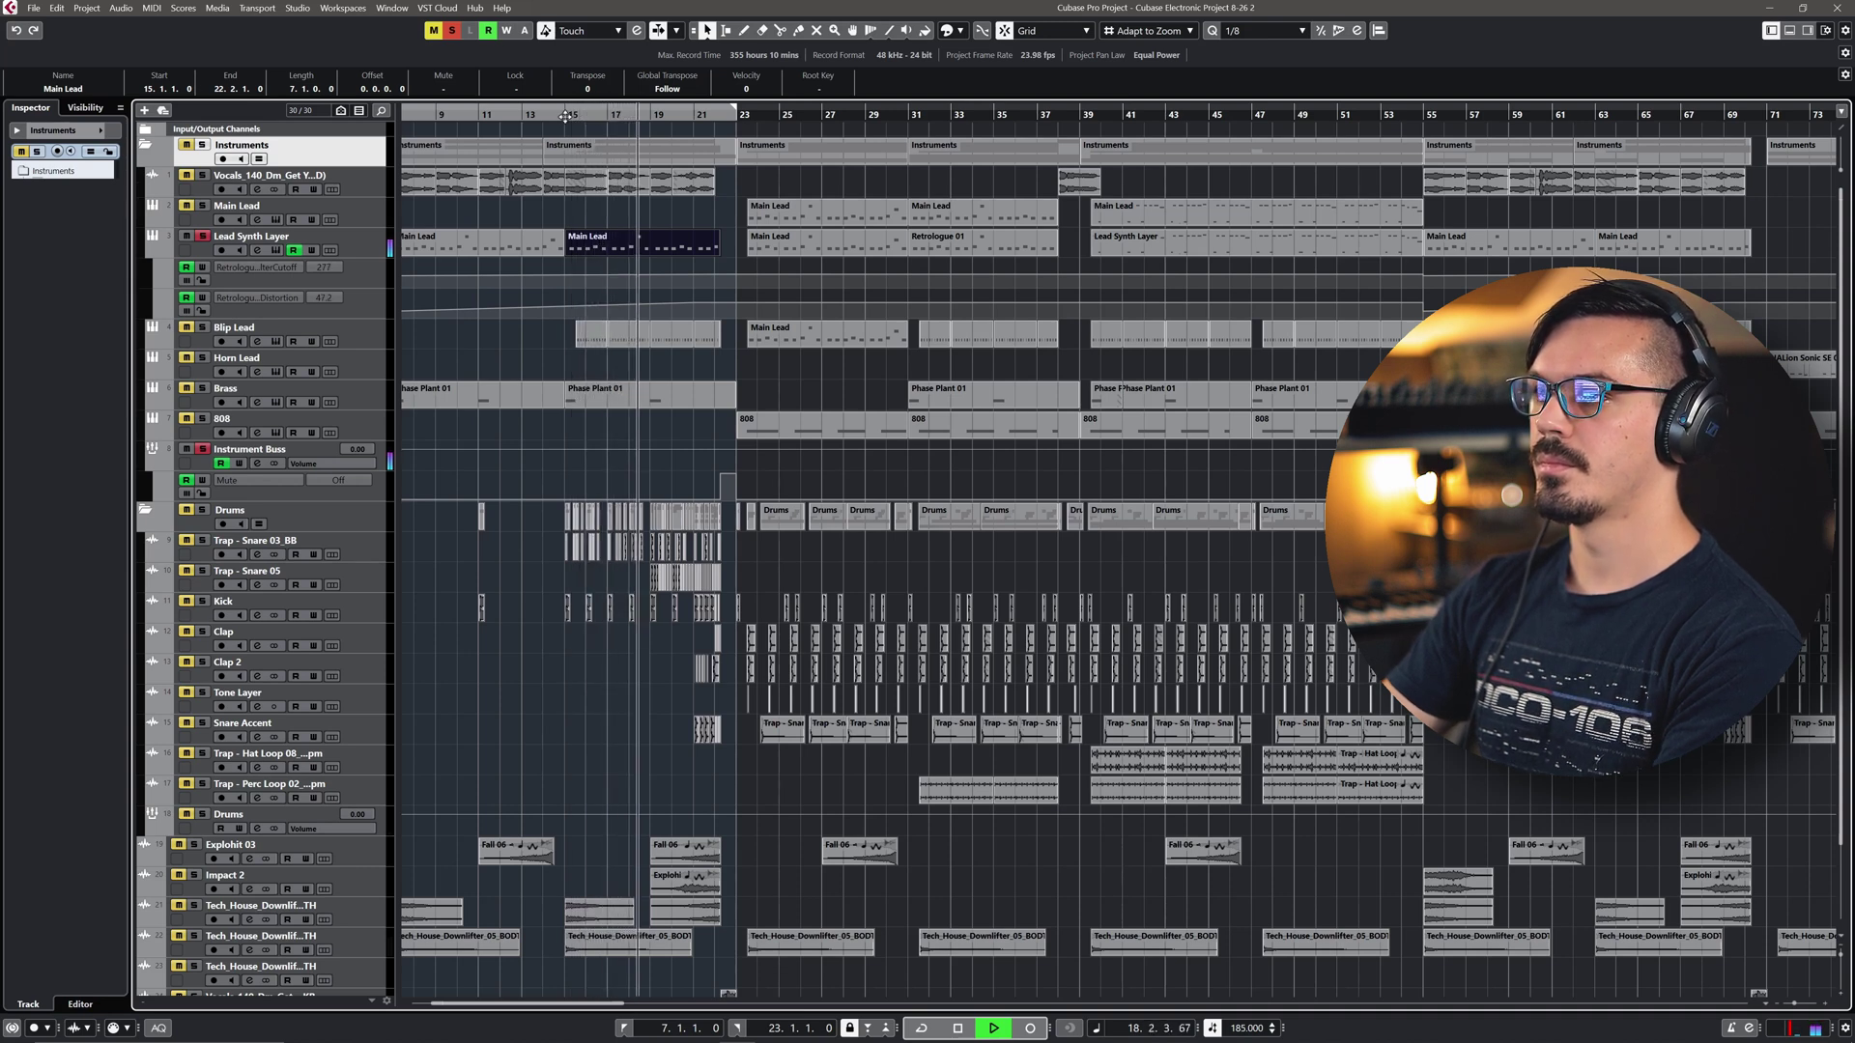
pyautogui.press('space')
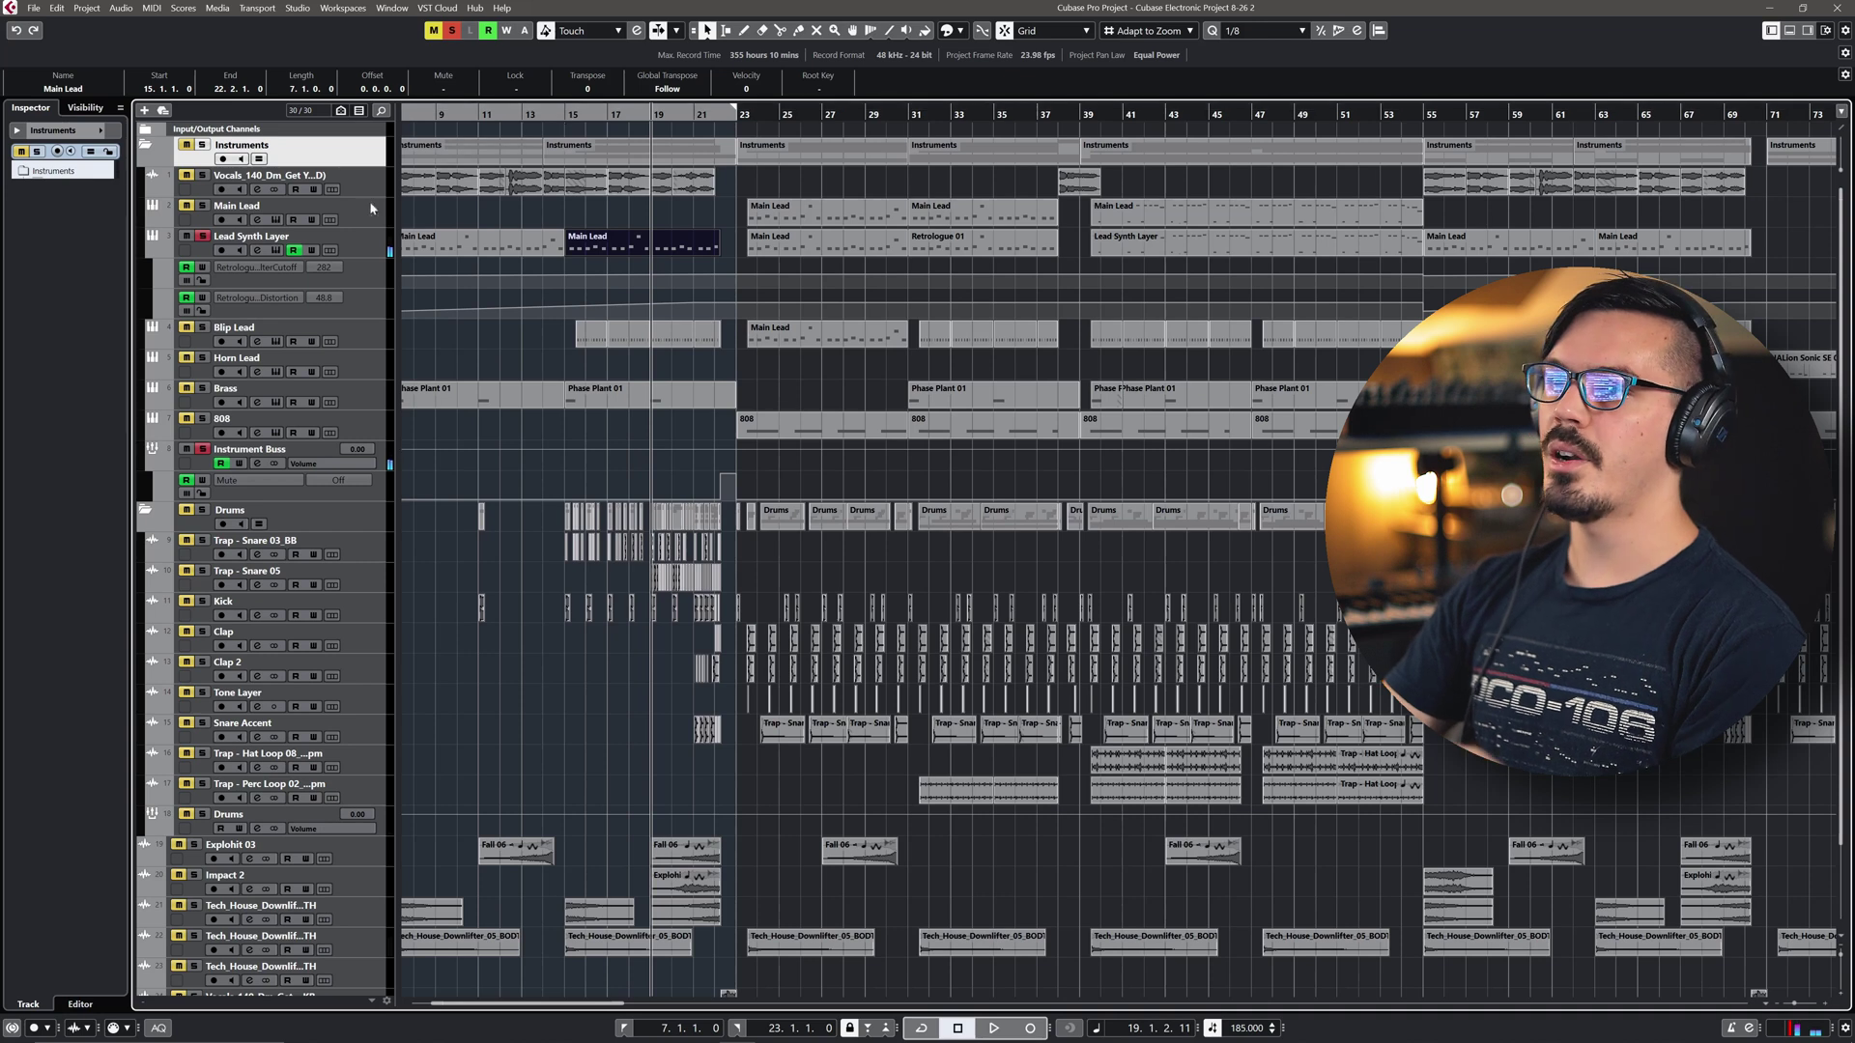
# Unsolo Lead Synth Layer, solo Blip Lead, and play it from bar 15 and from bar 23.
pyautogui.click(203, 236)
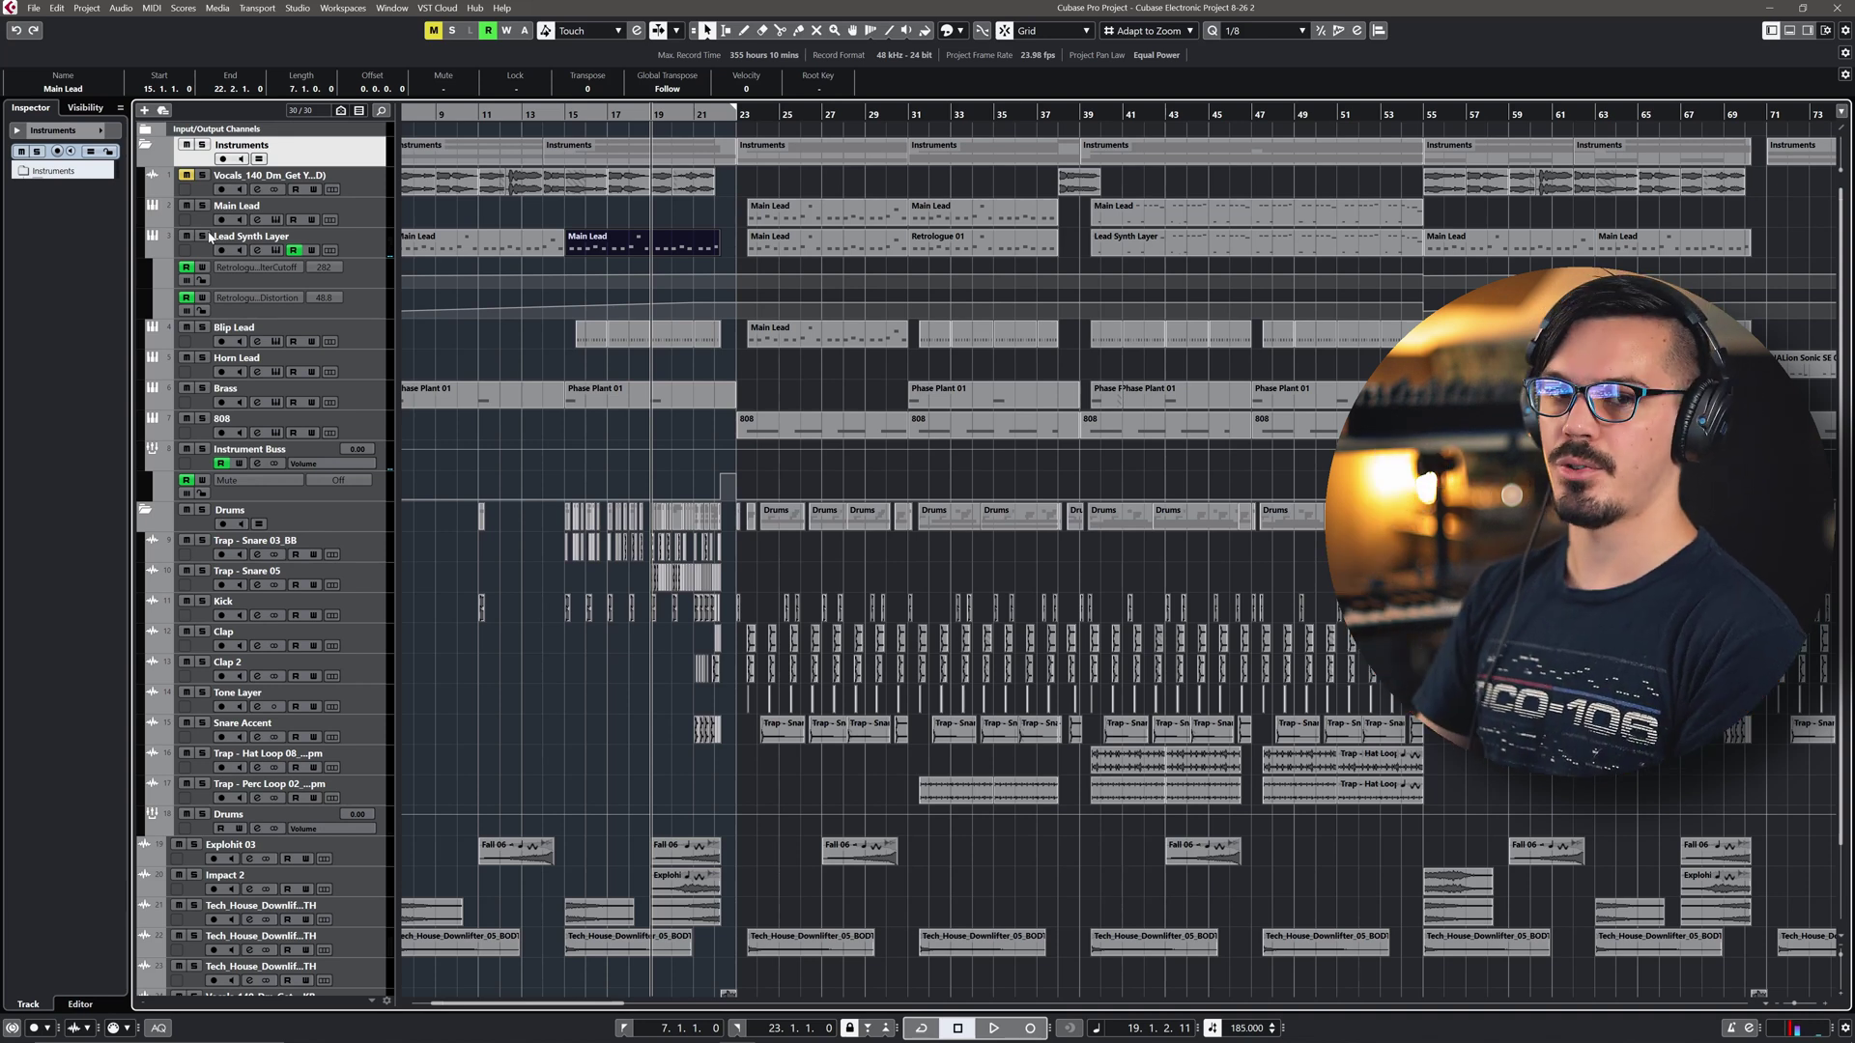
pyautogui.press('KP_2')
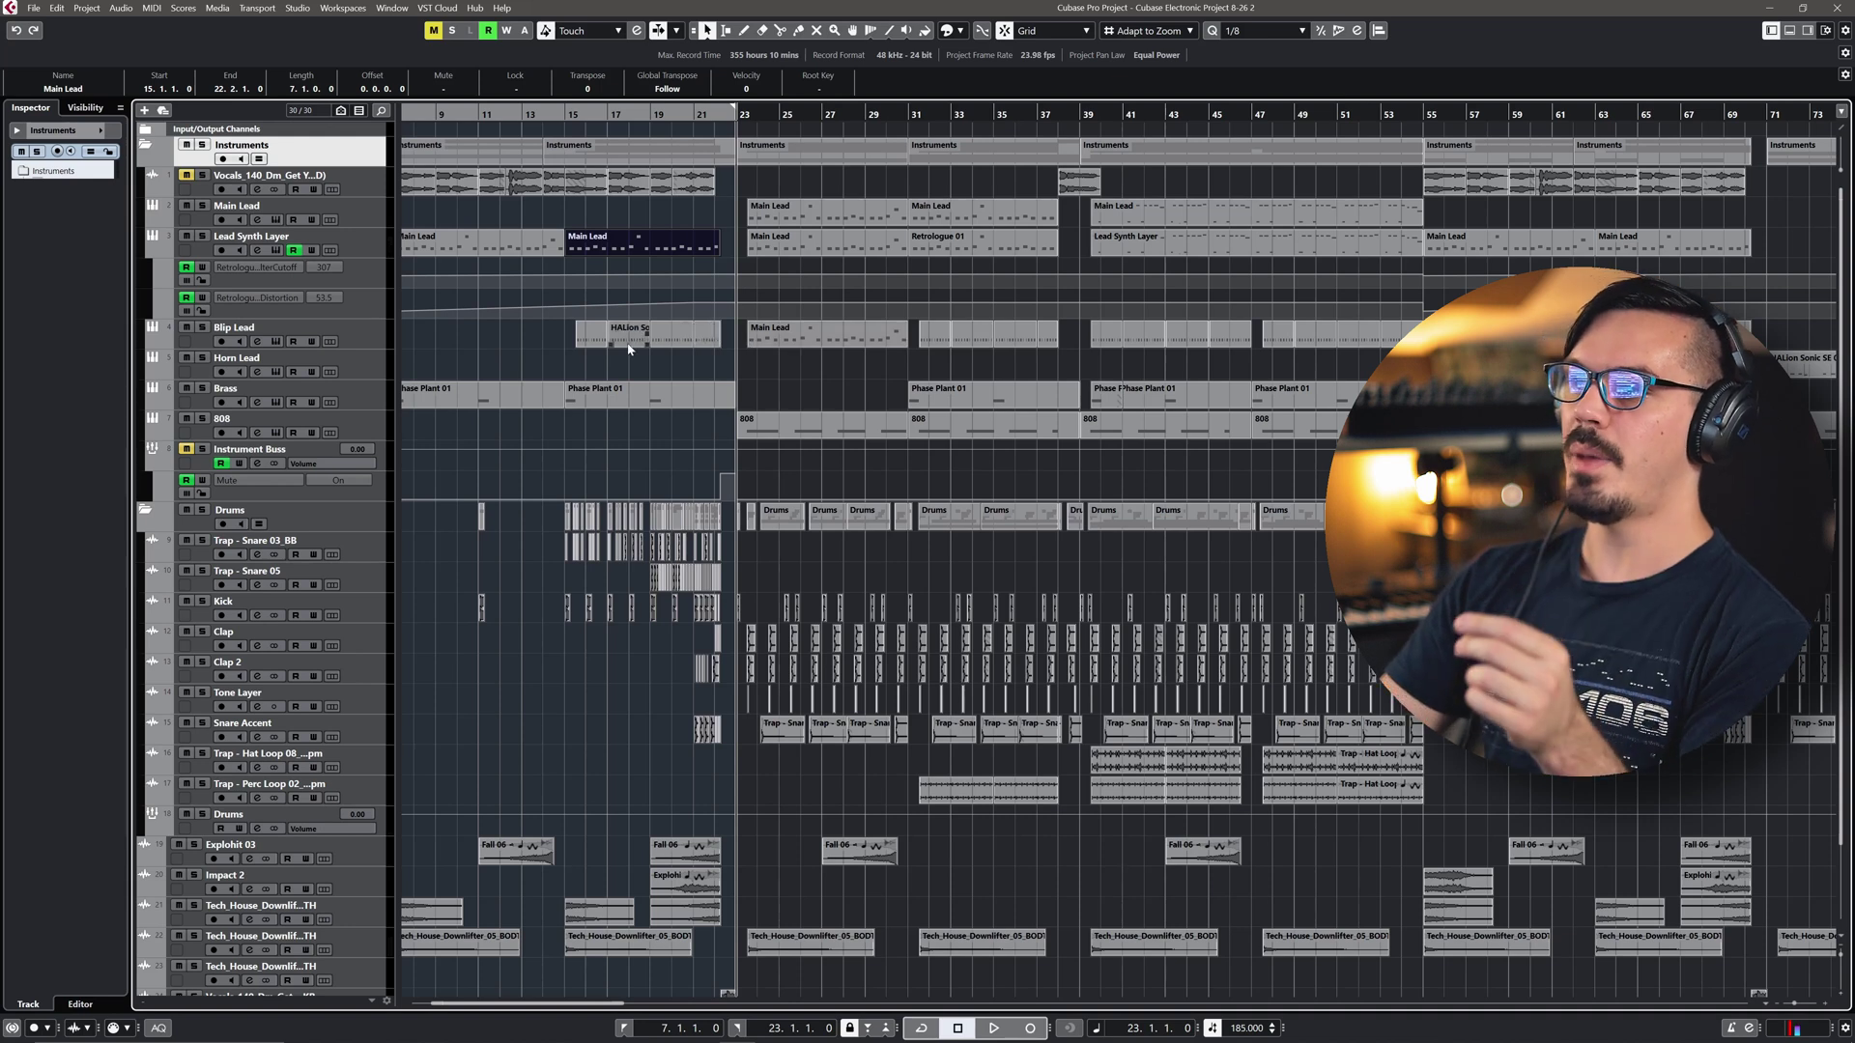
pyautogui.click(202, 328)
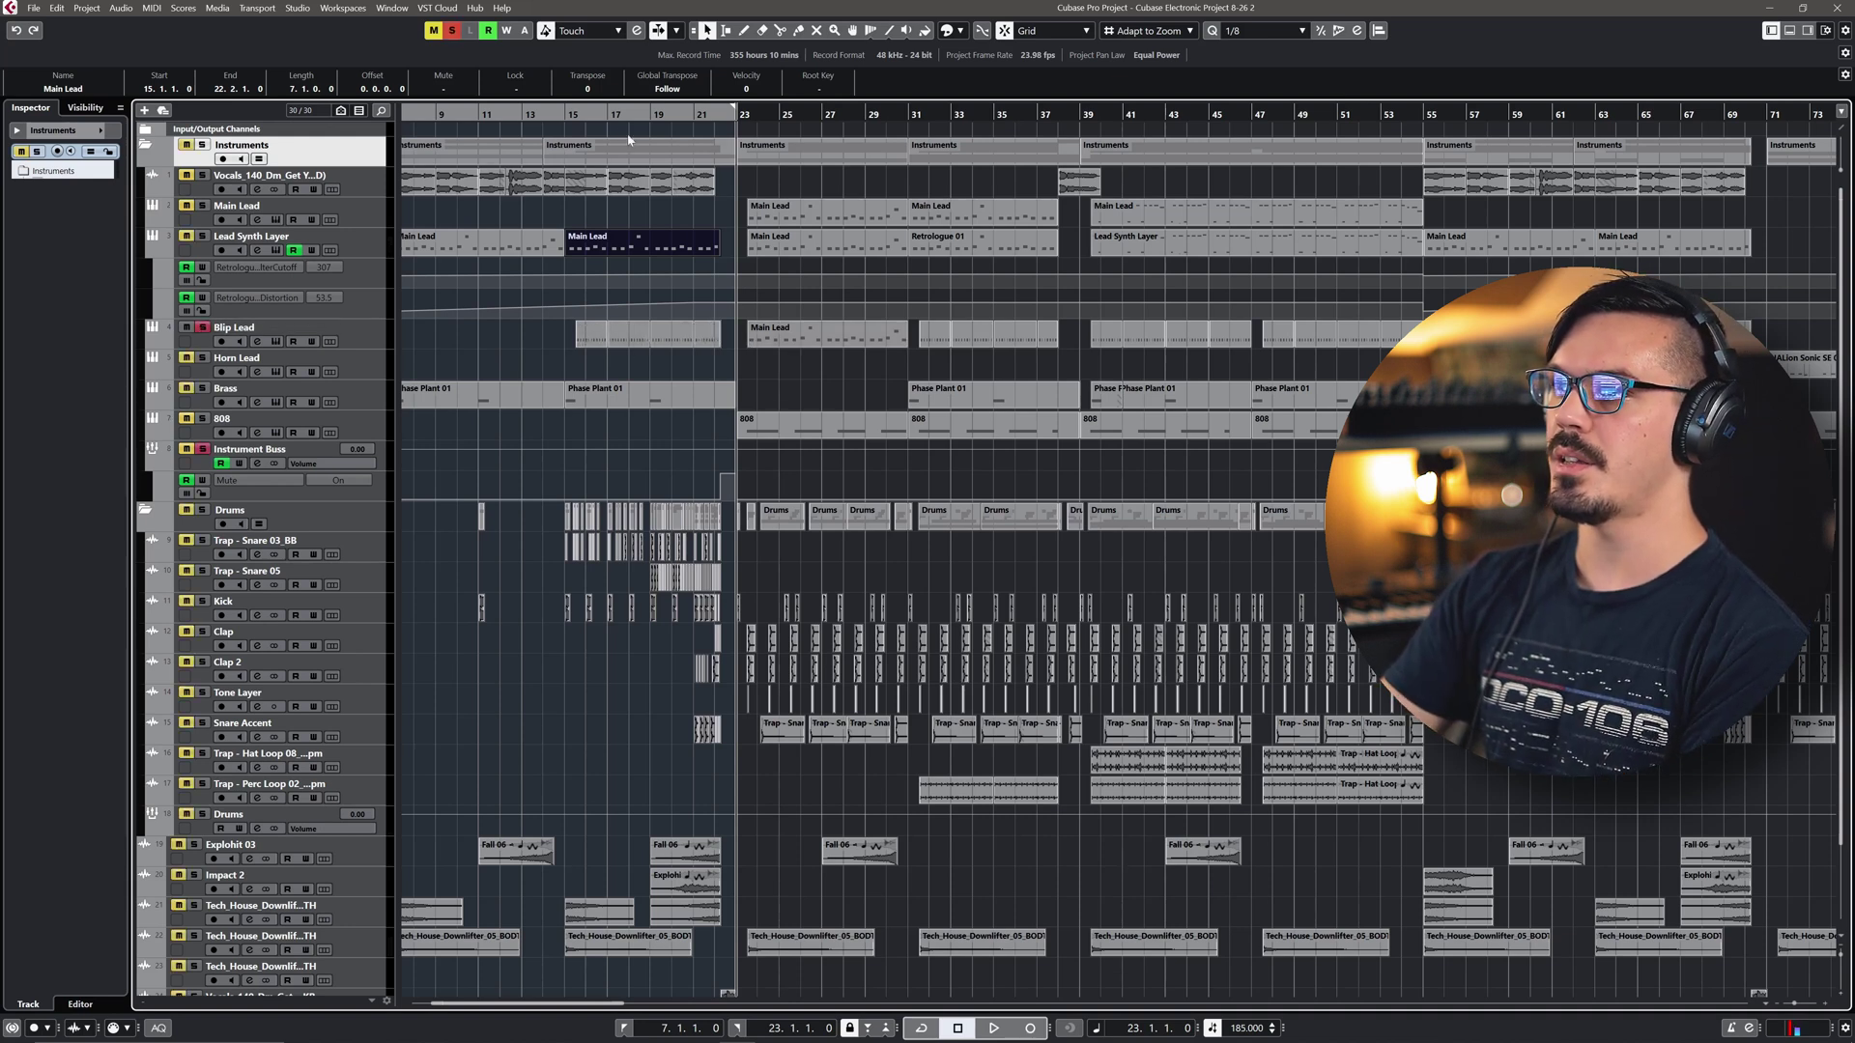
pyautogui.click(572, 114)
pyautogui.press('space')
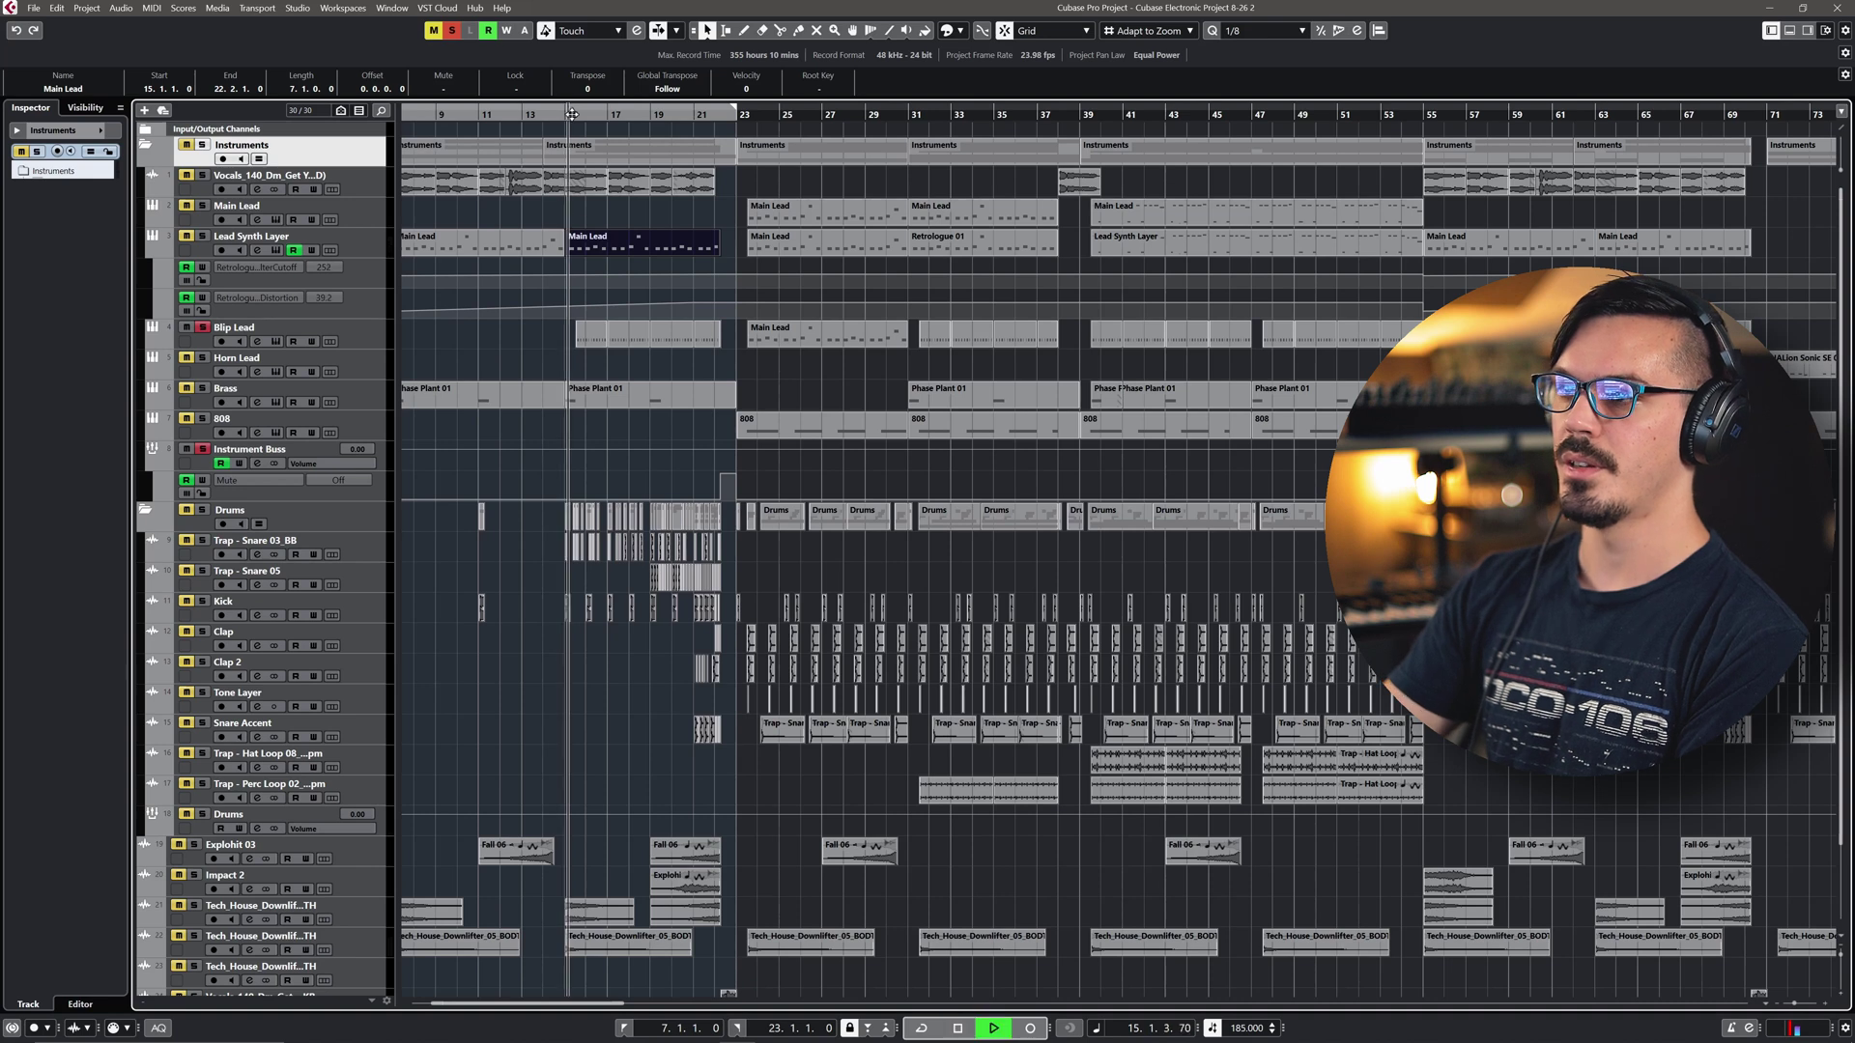
pyautogui.press('space')
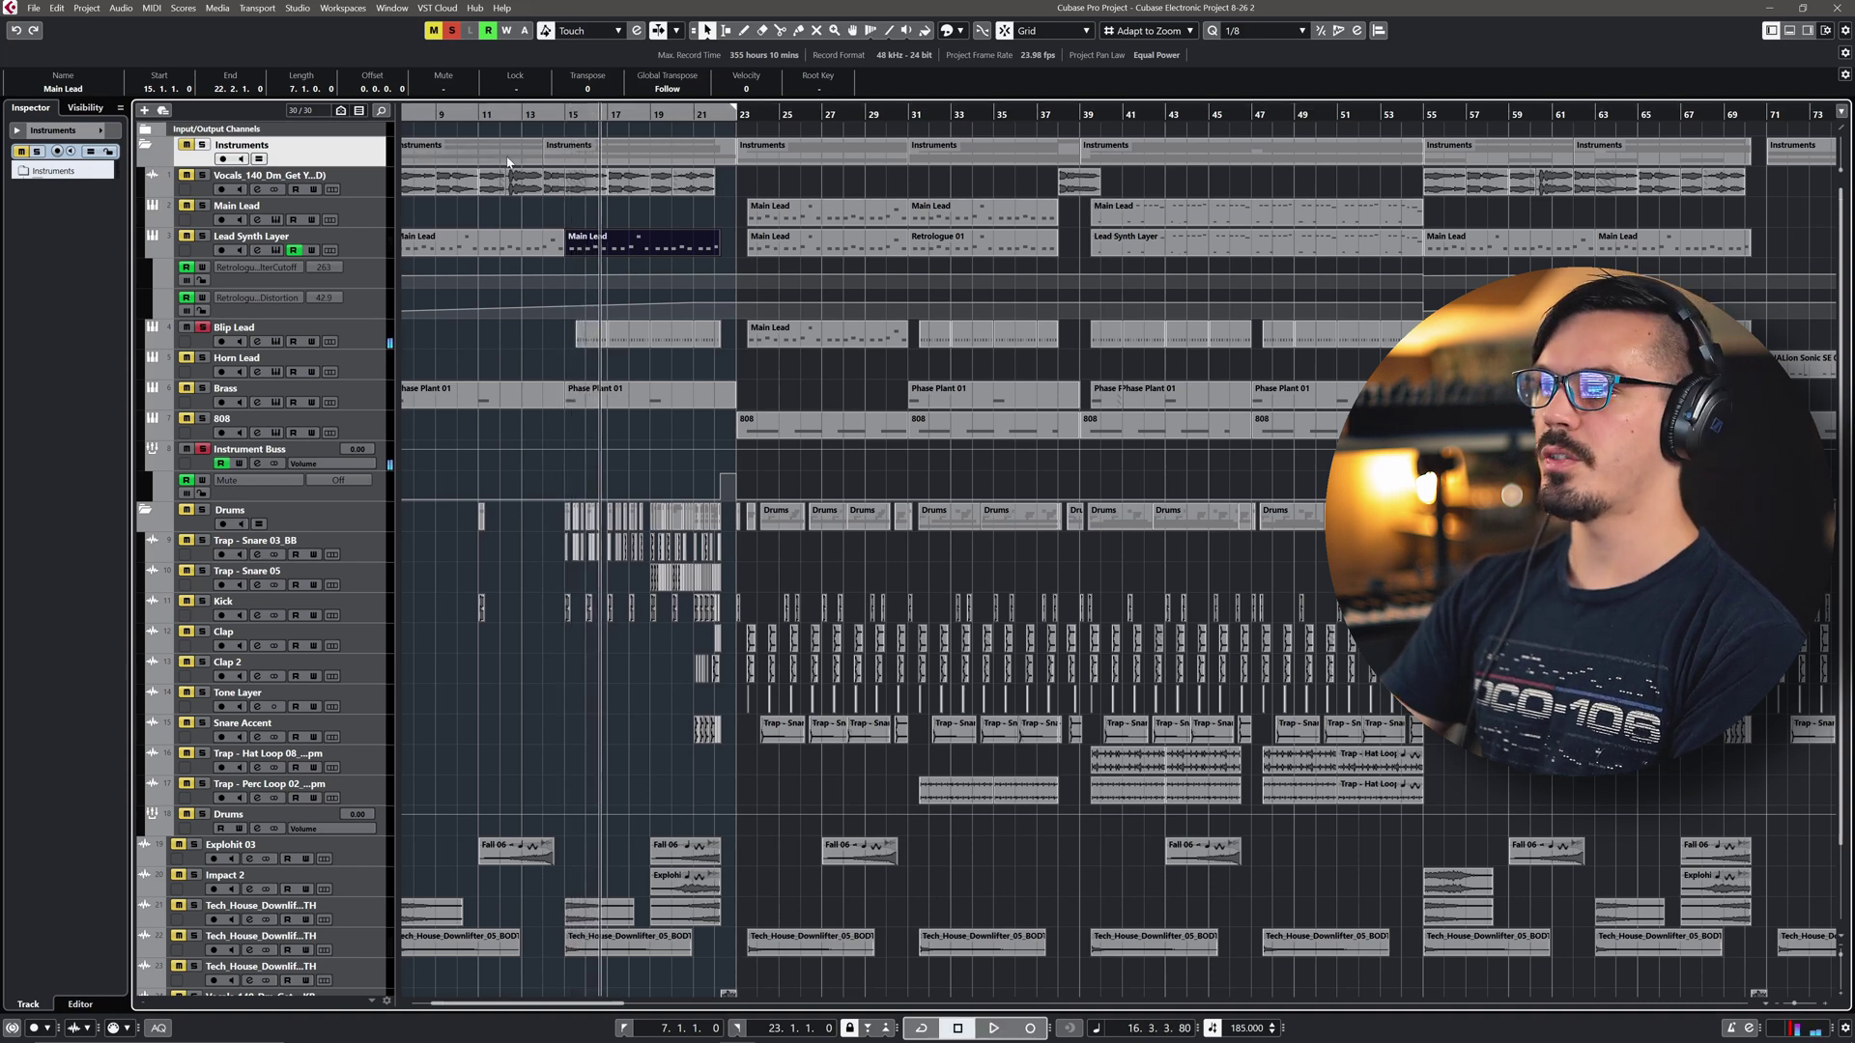
pyautogui.click(742, 114)
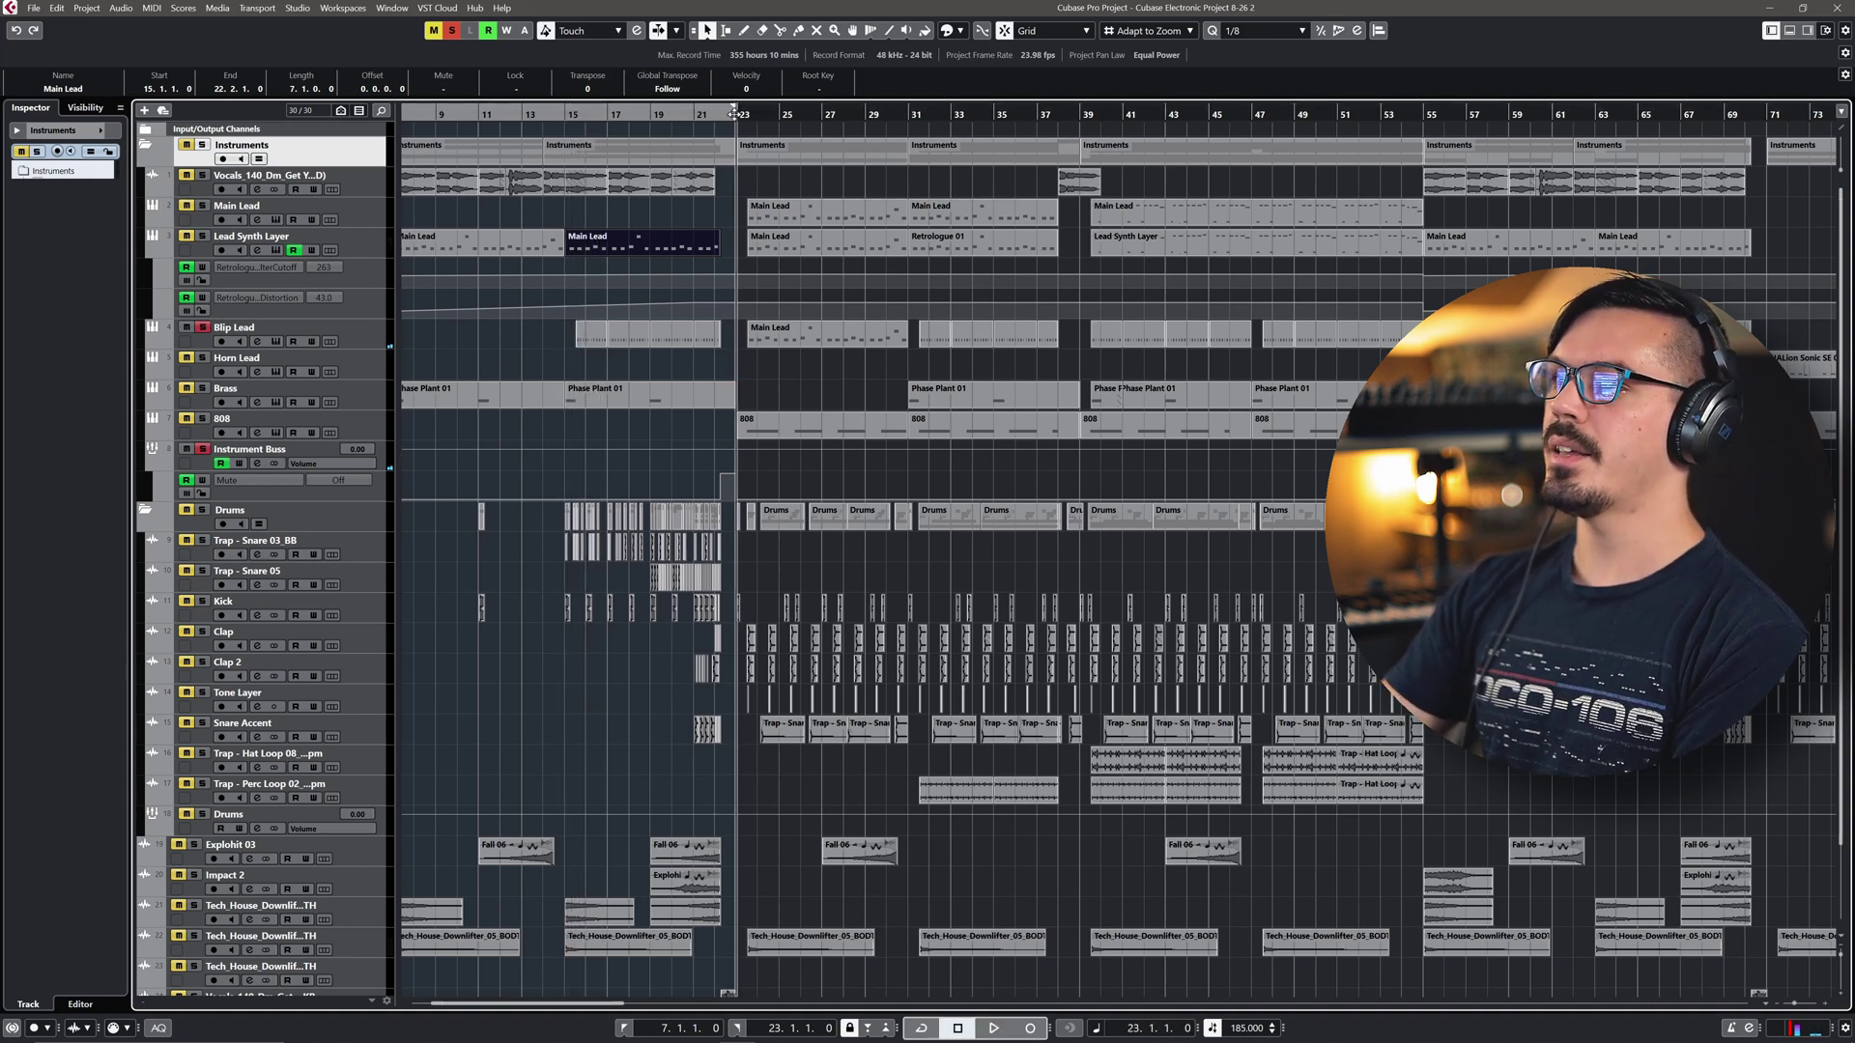
pyautogui.press('space')
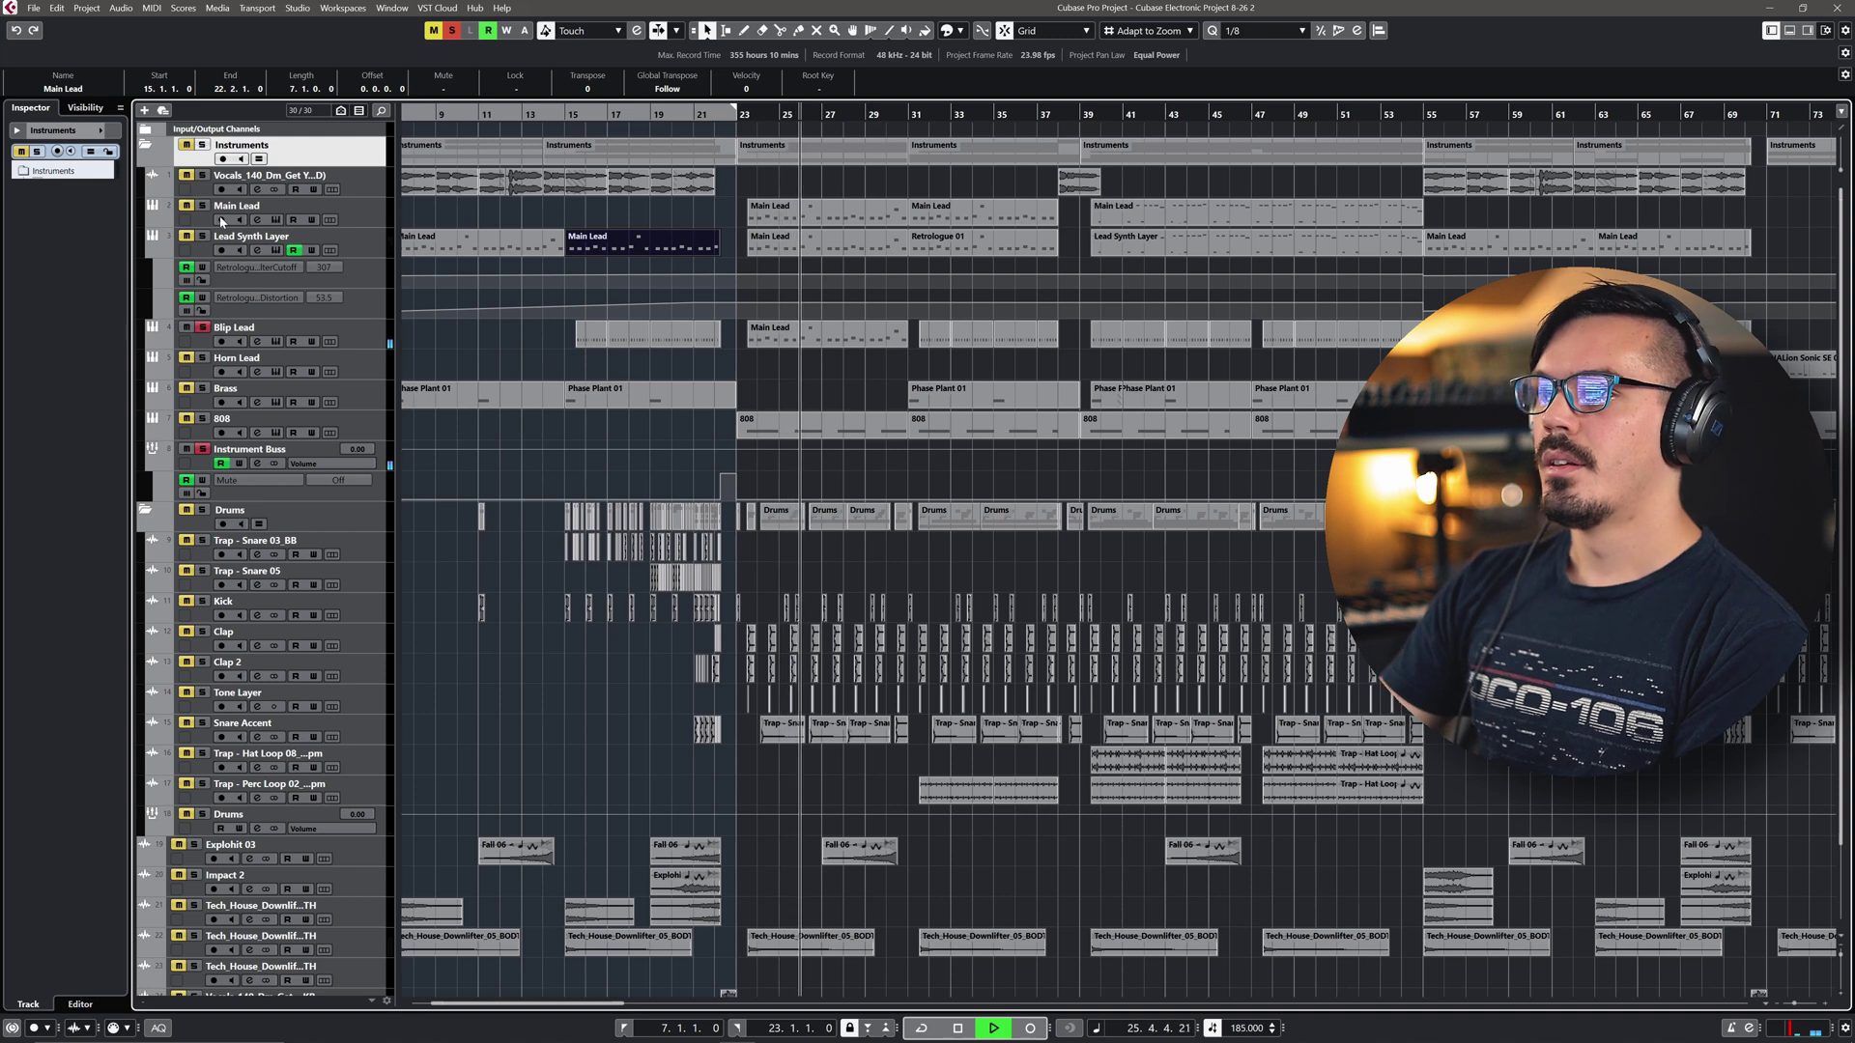
pyautogui.press('space')
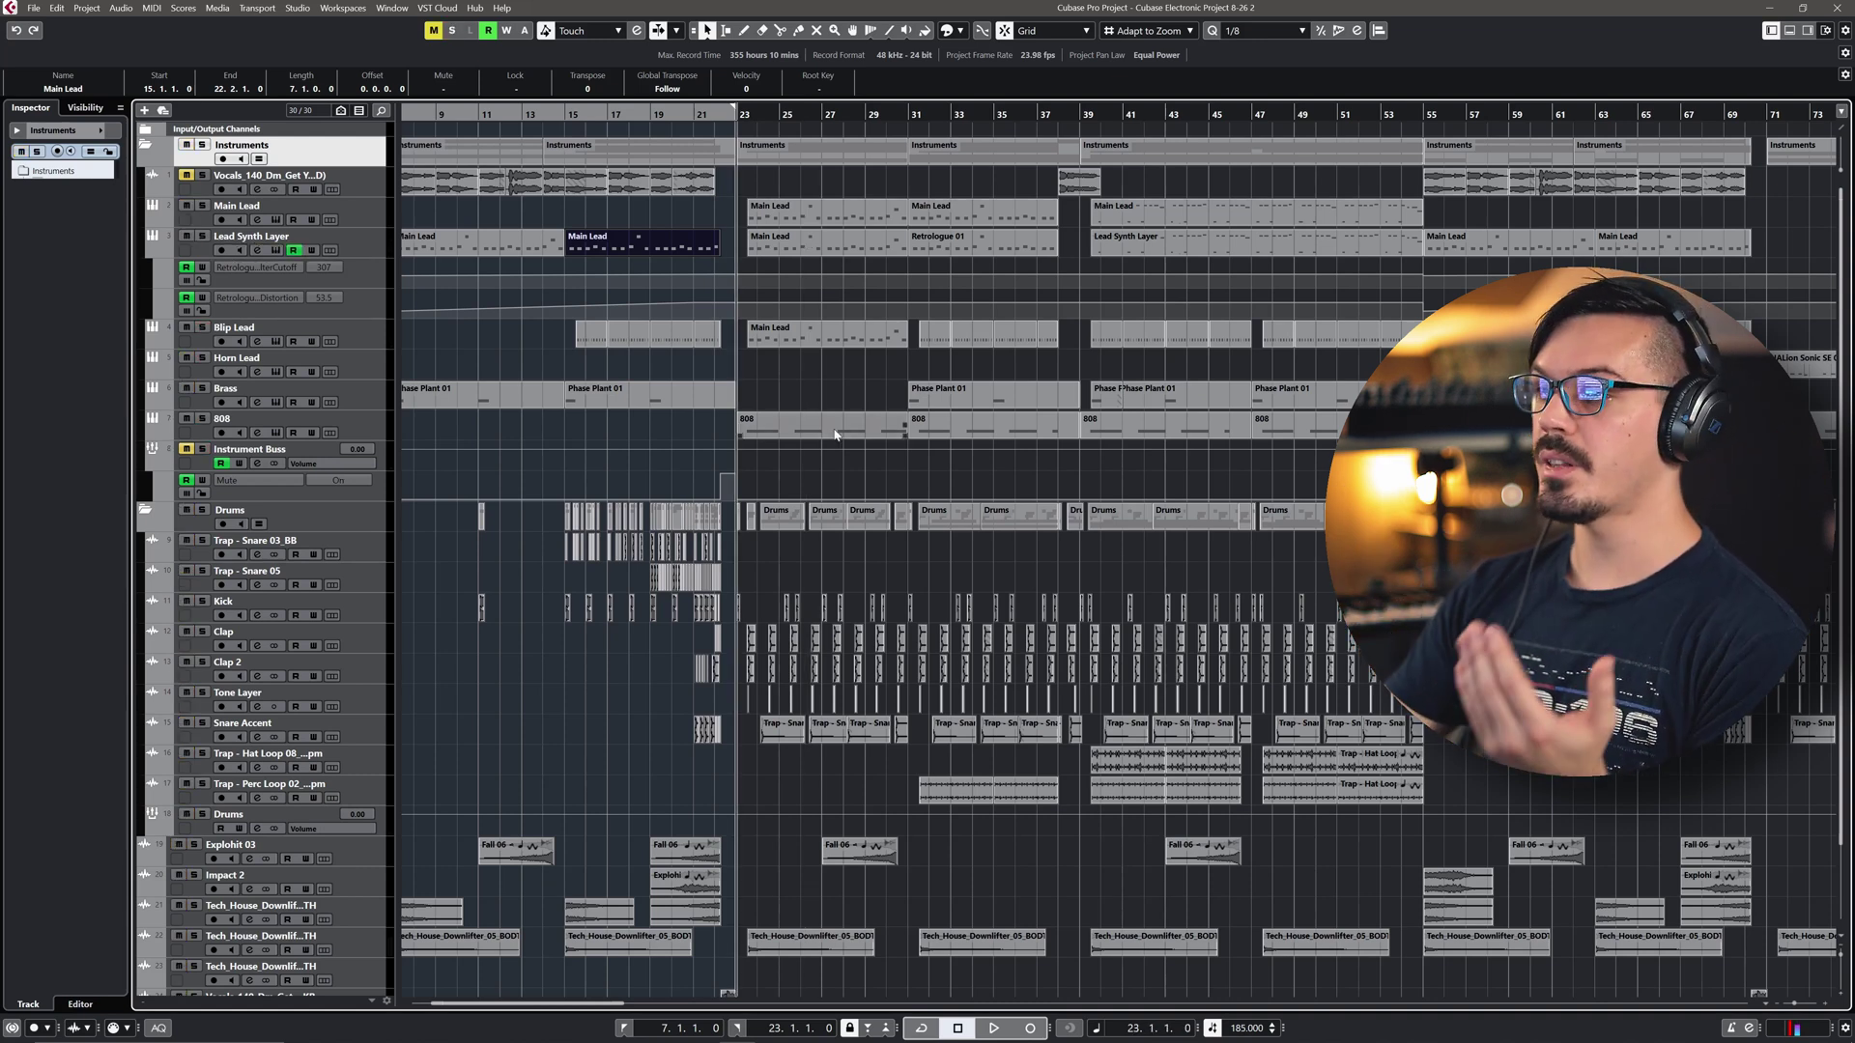
pyautogui.click(684, 405)
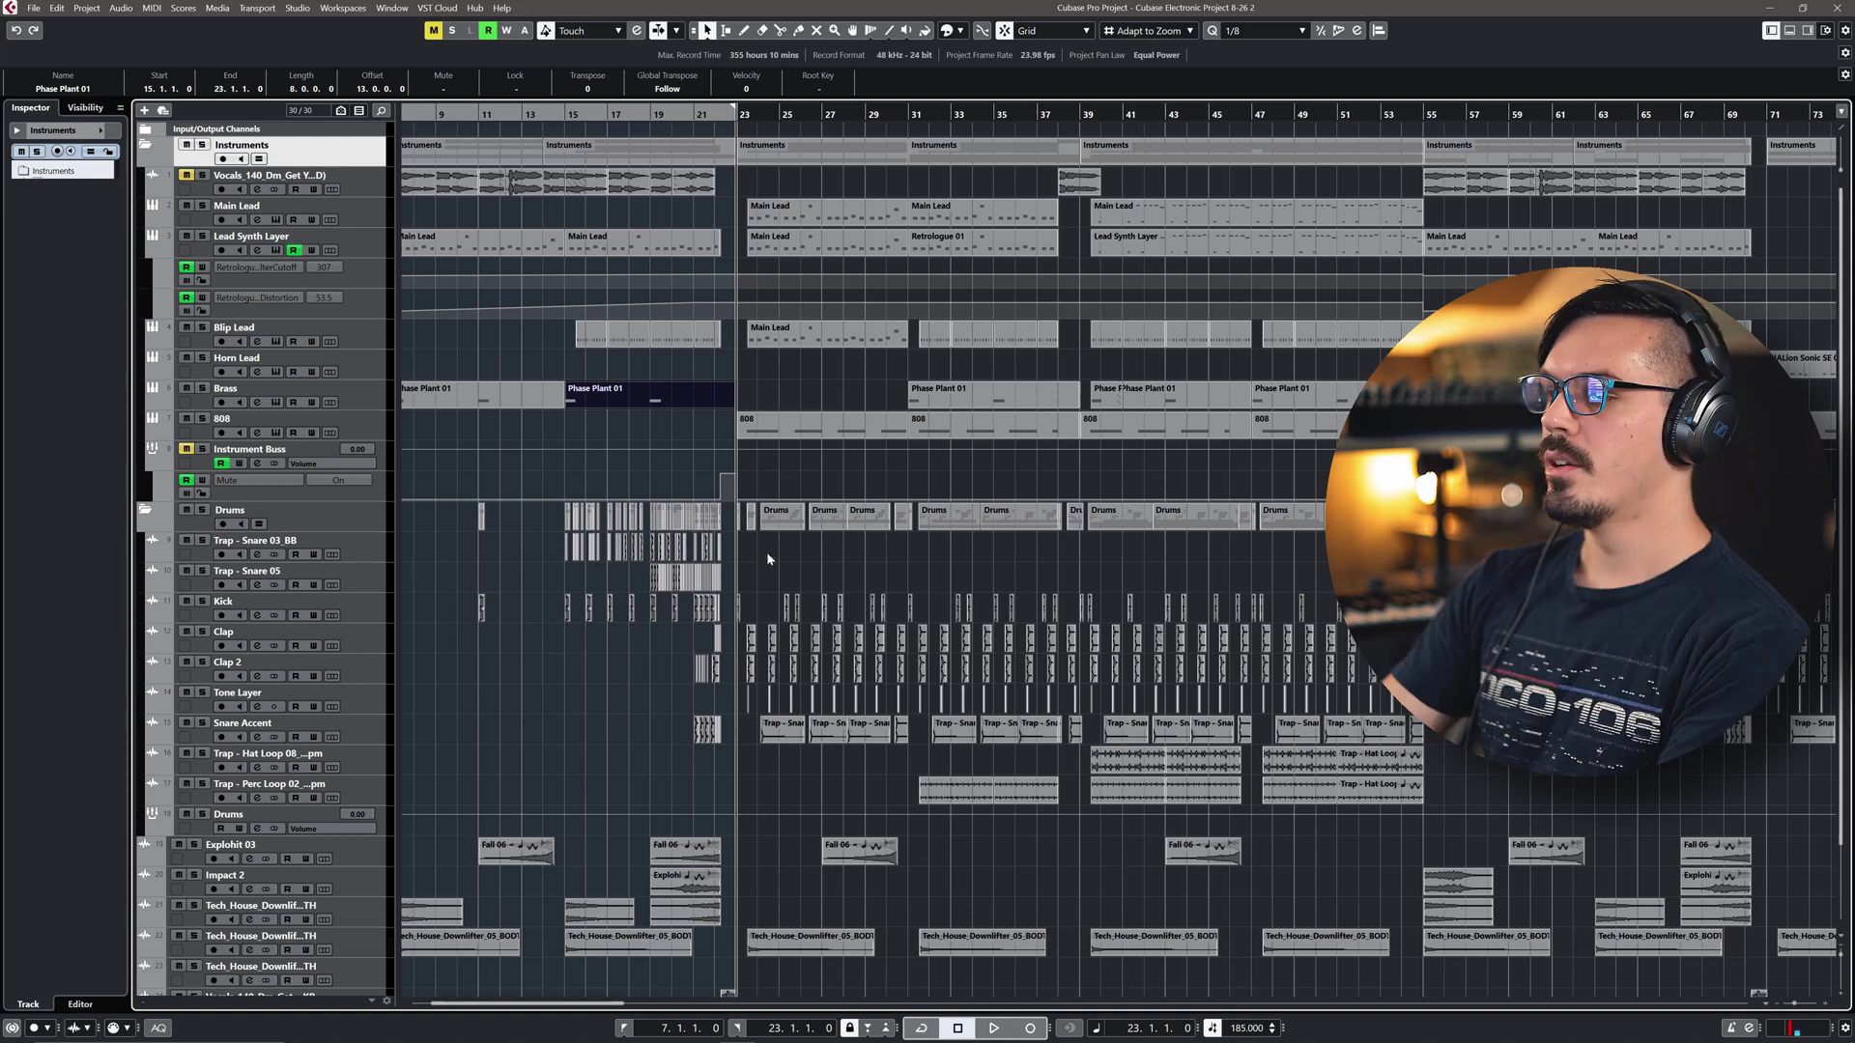
pyautogui.scroll(-3, 767, 553)
pyautogui.moveTo(1298, 652); pyautogui.dragTo(1102, 688)
pyautogui.click(998, 663)
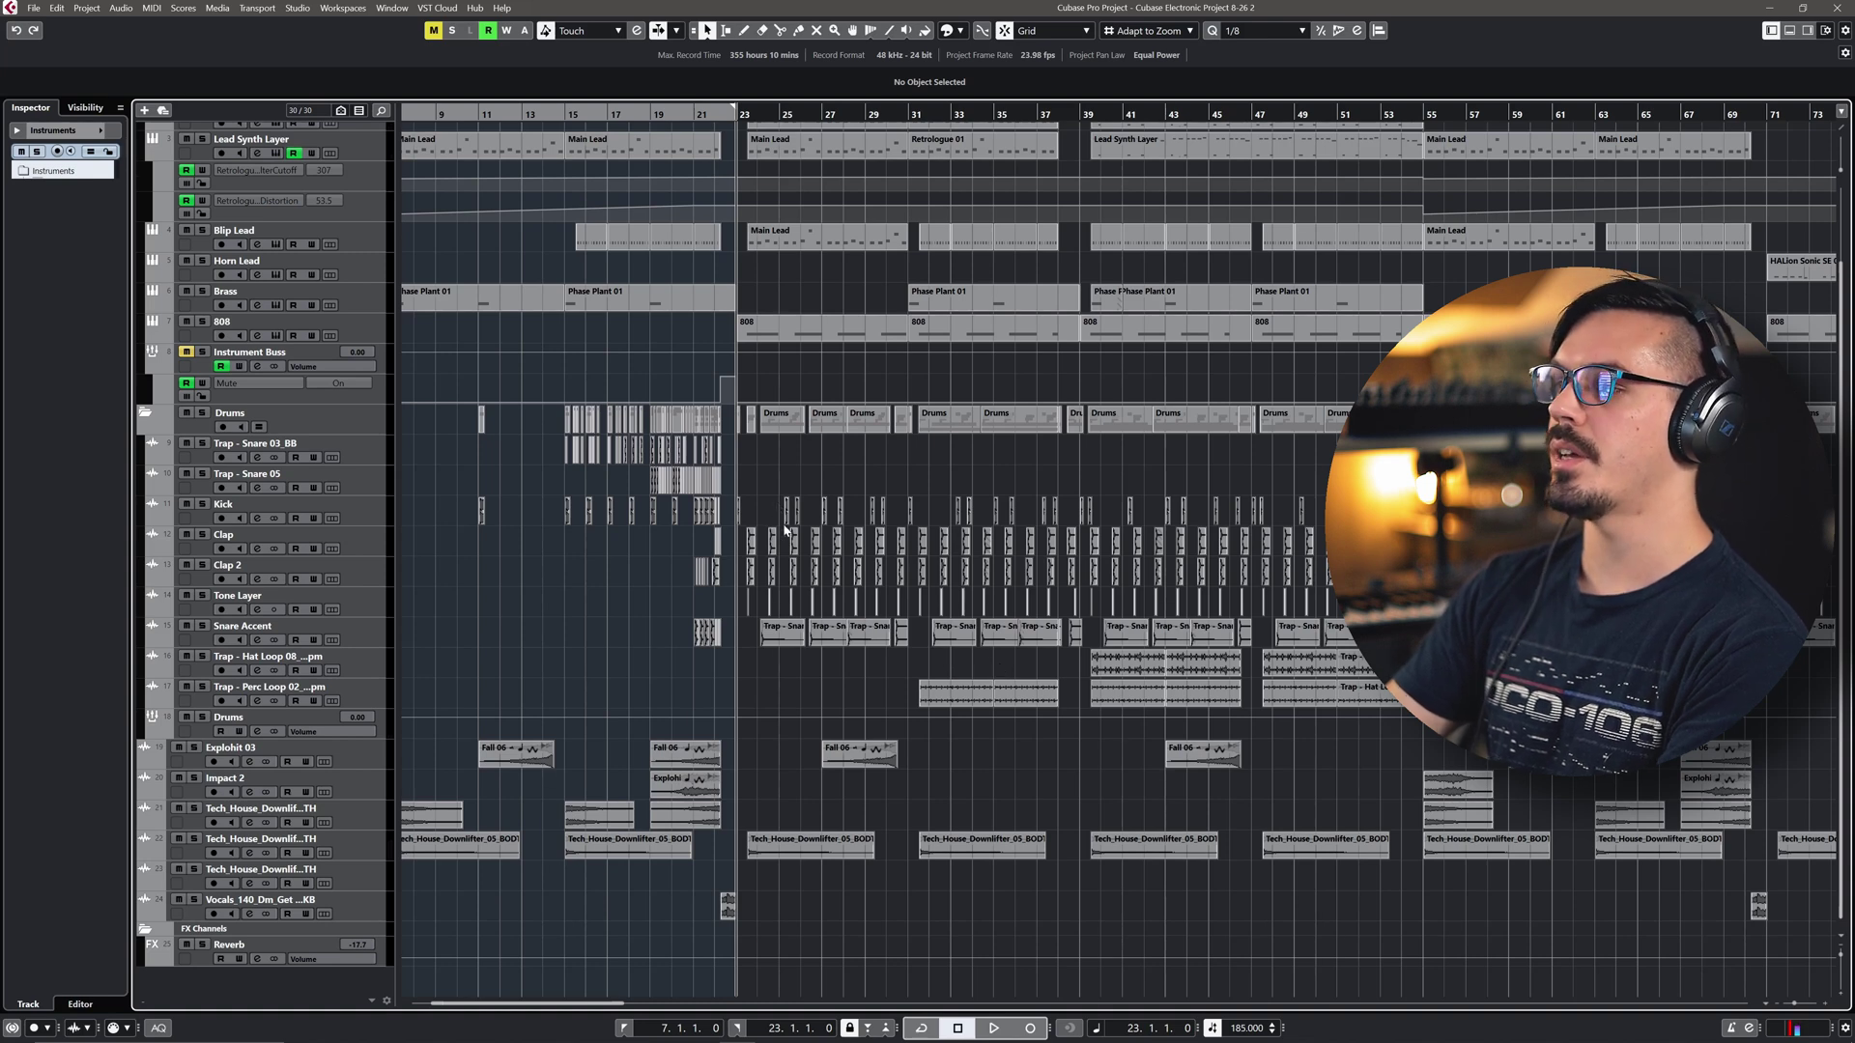
pyautogui.click(1025, 700)
pyautogui.moveTo(1035, 665); pyautogui.dragTo(1341, 656)
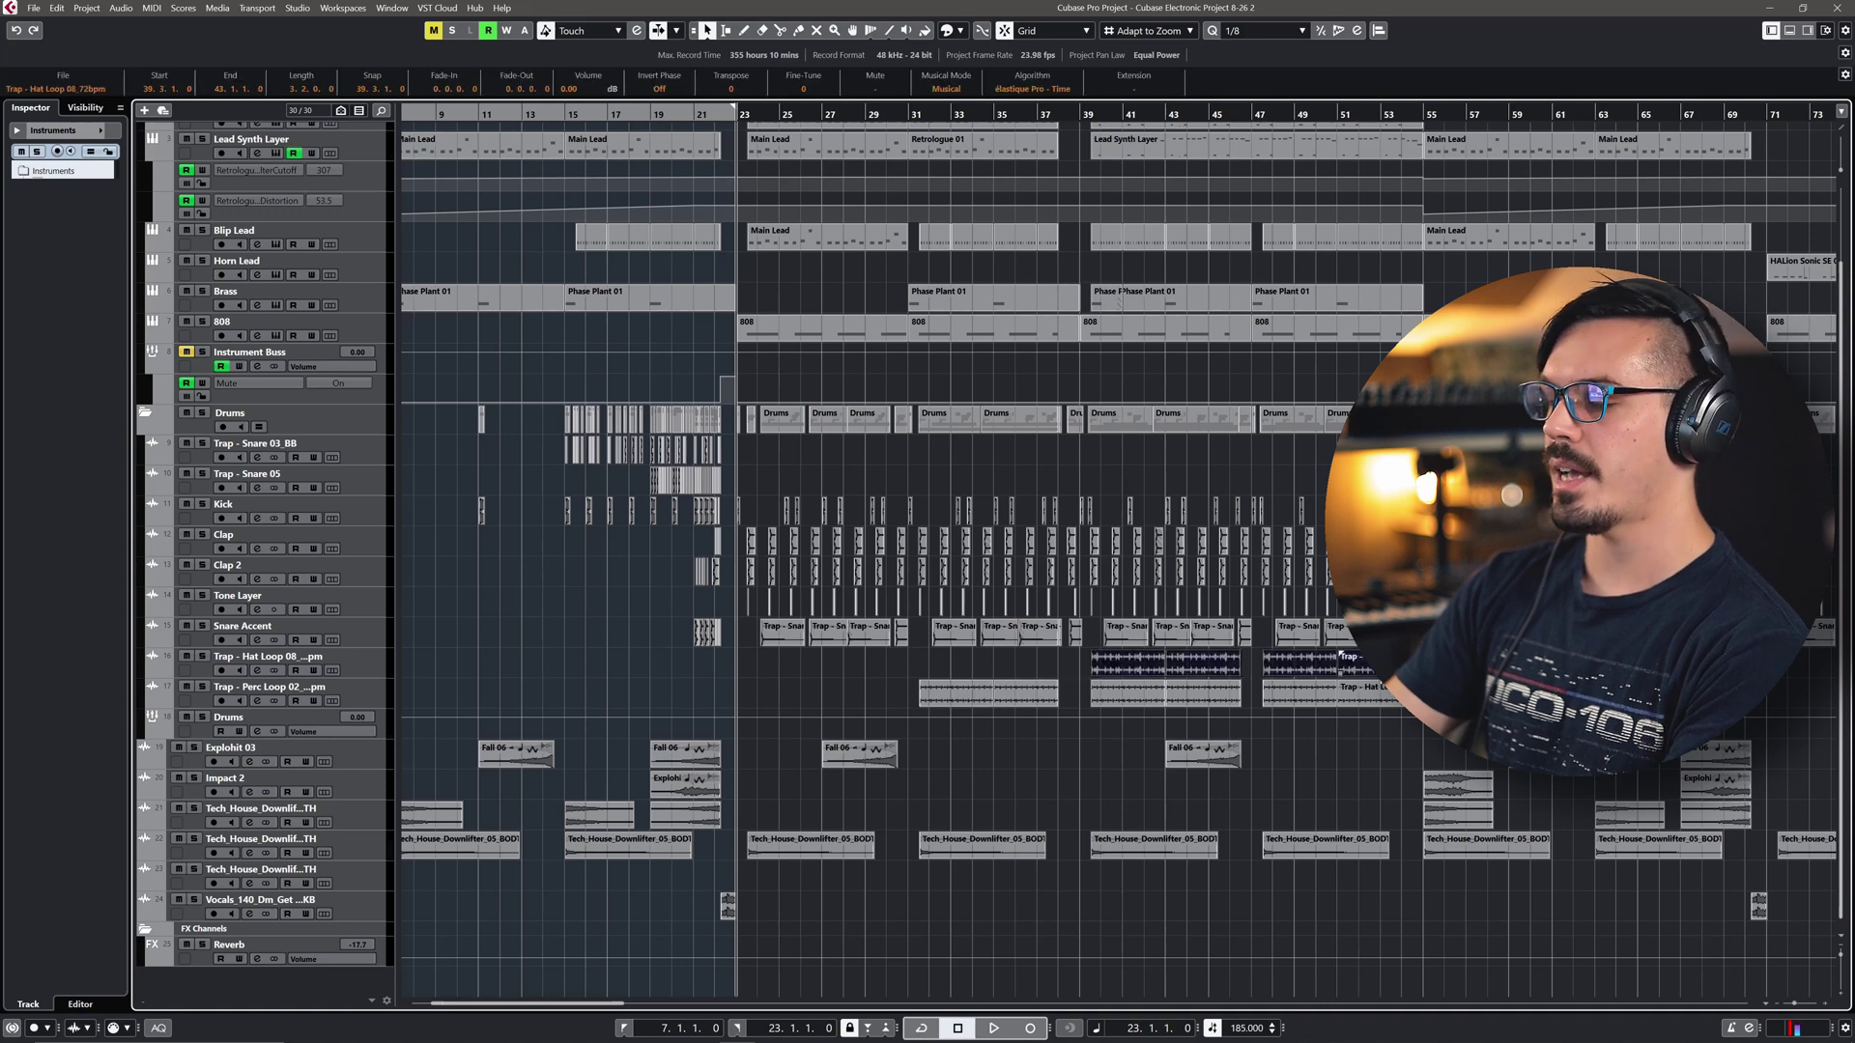
pyautogui.click(900, 677)
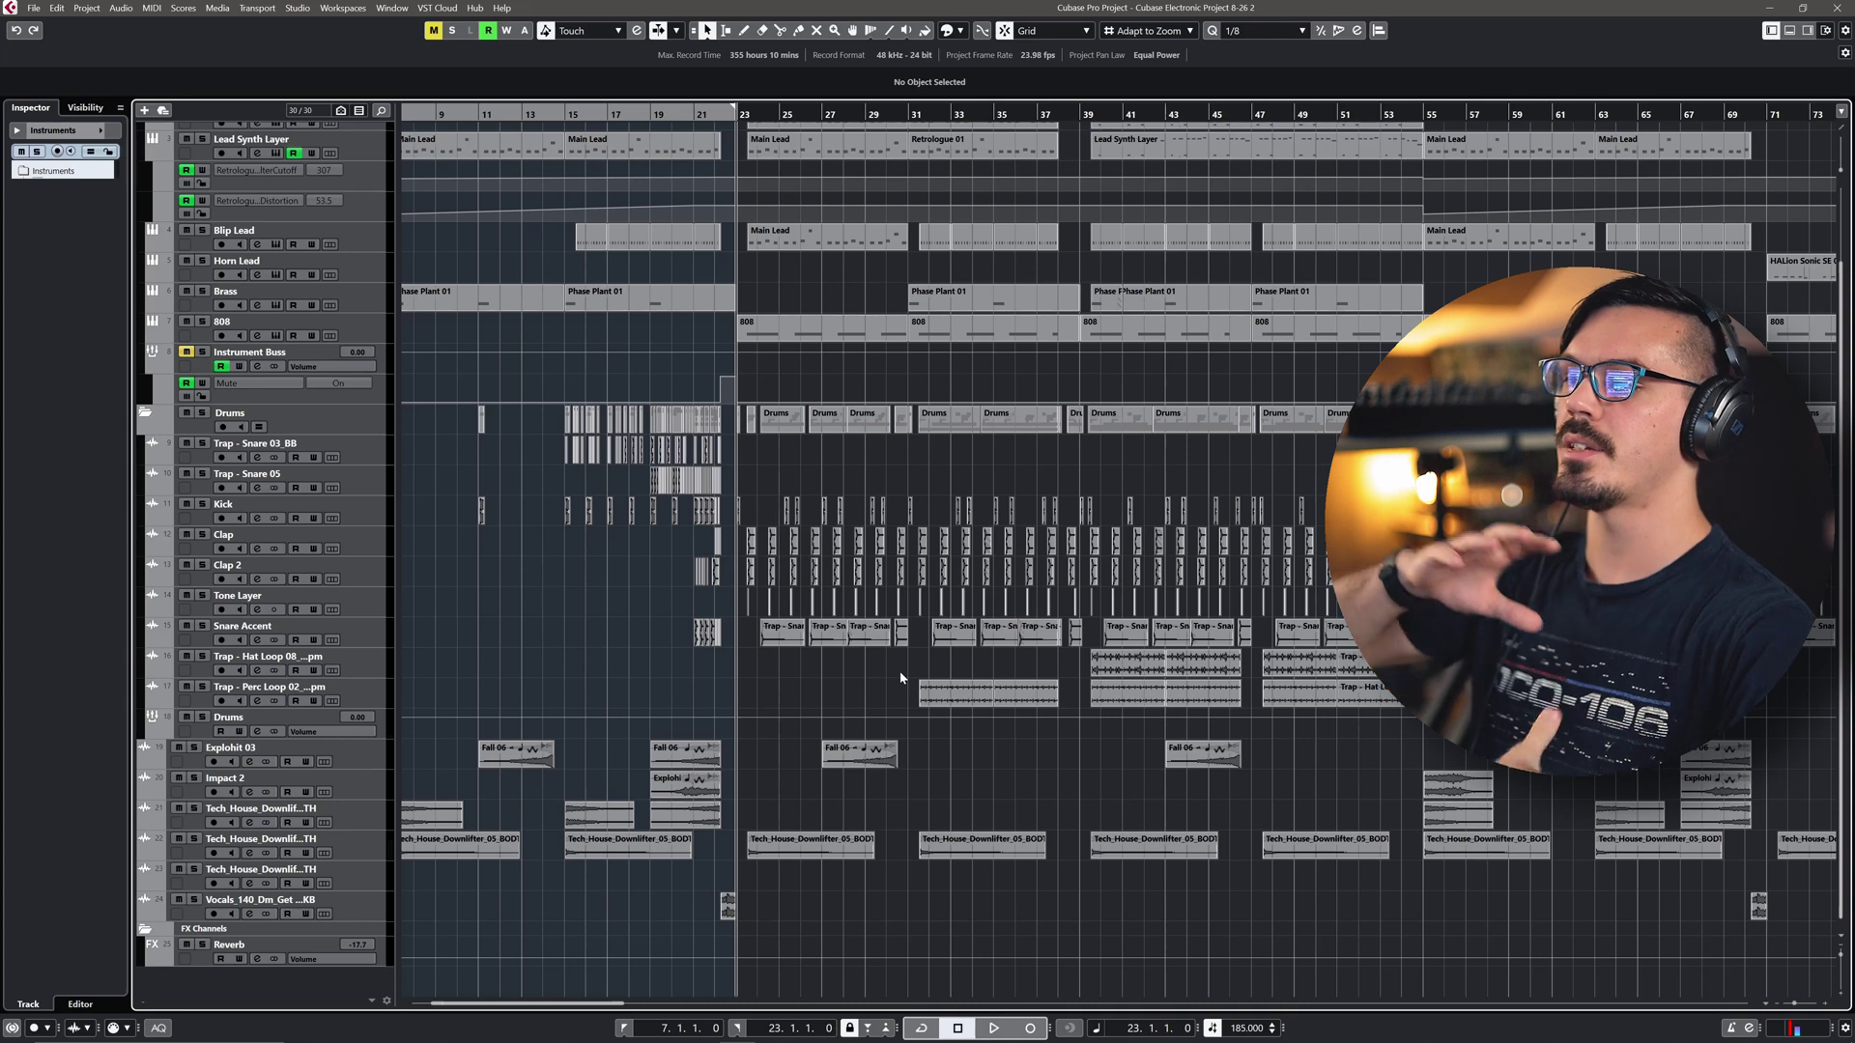
pyautogui.scroll(3, 901, 677)
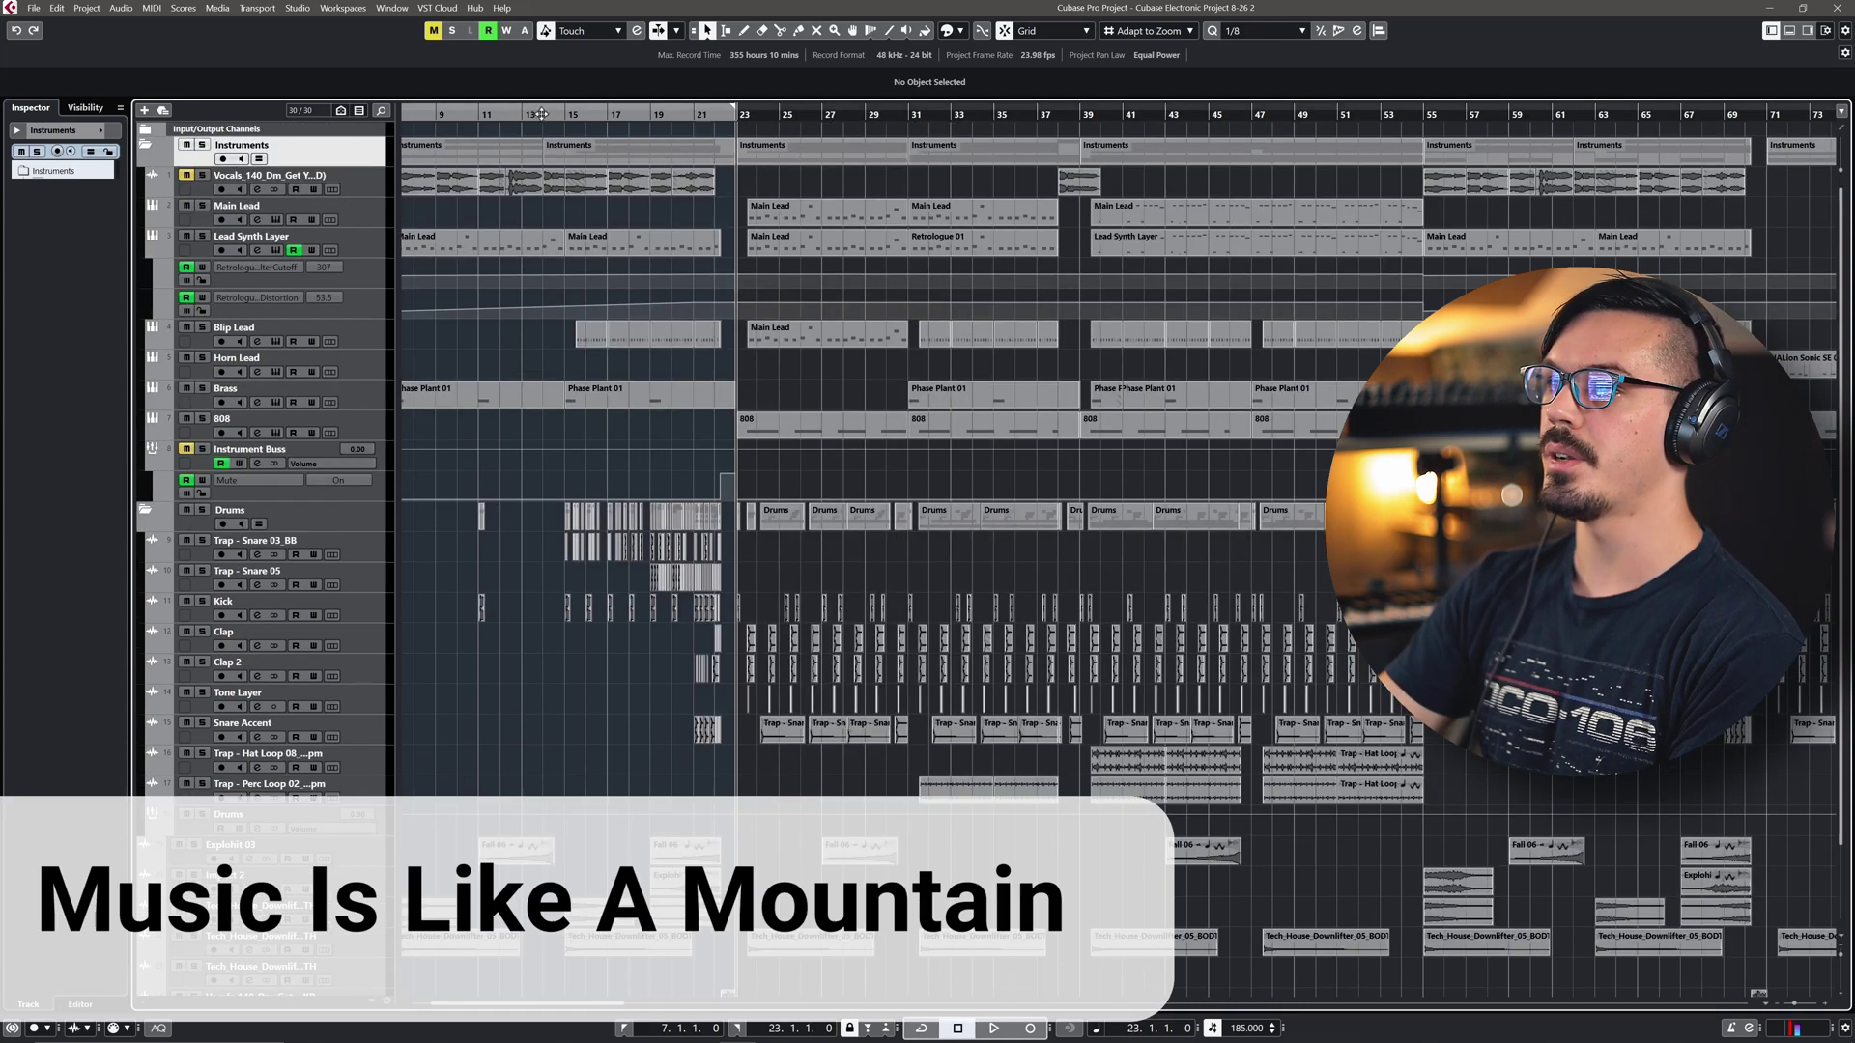
# Play from bar 15 into the first drop, then select Blip Lead's HALion Sonic part and replay.
pyautogui.moveTo(546, 115); pyautogui.dragTo(556, 115)
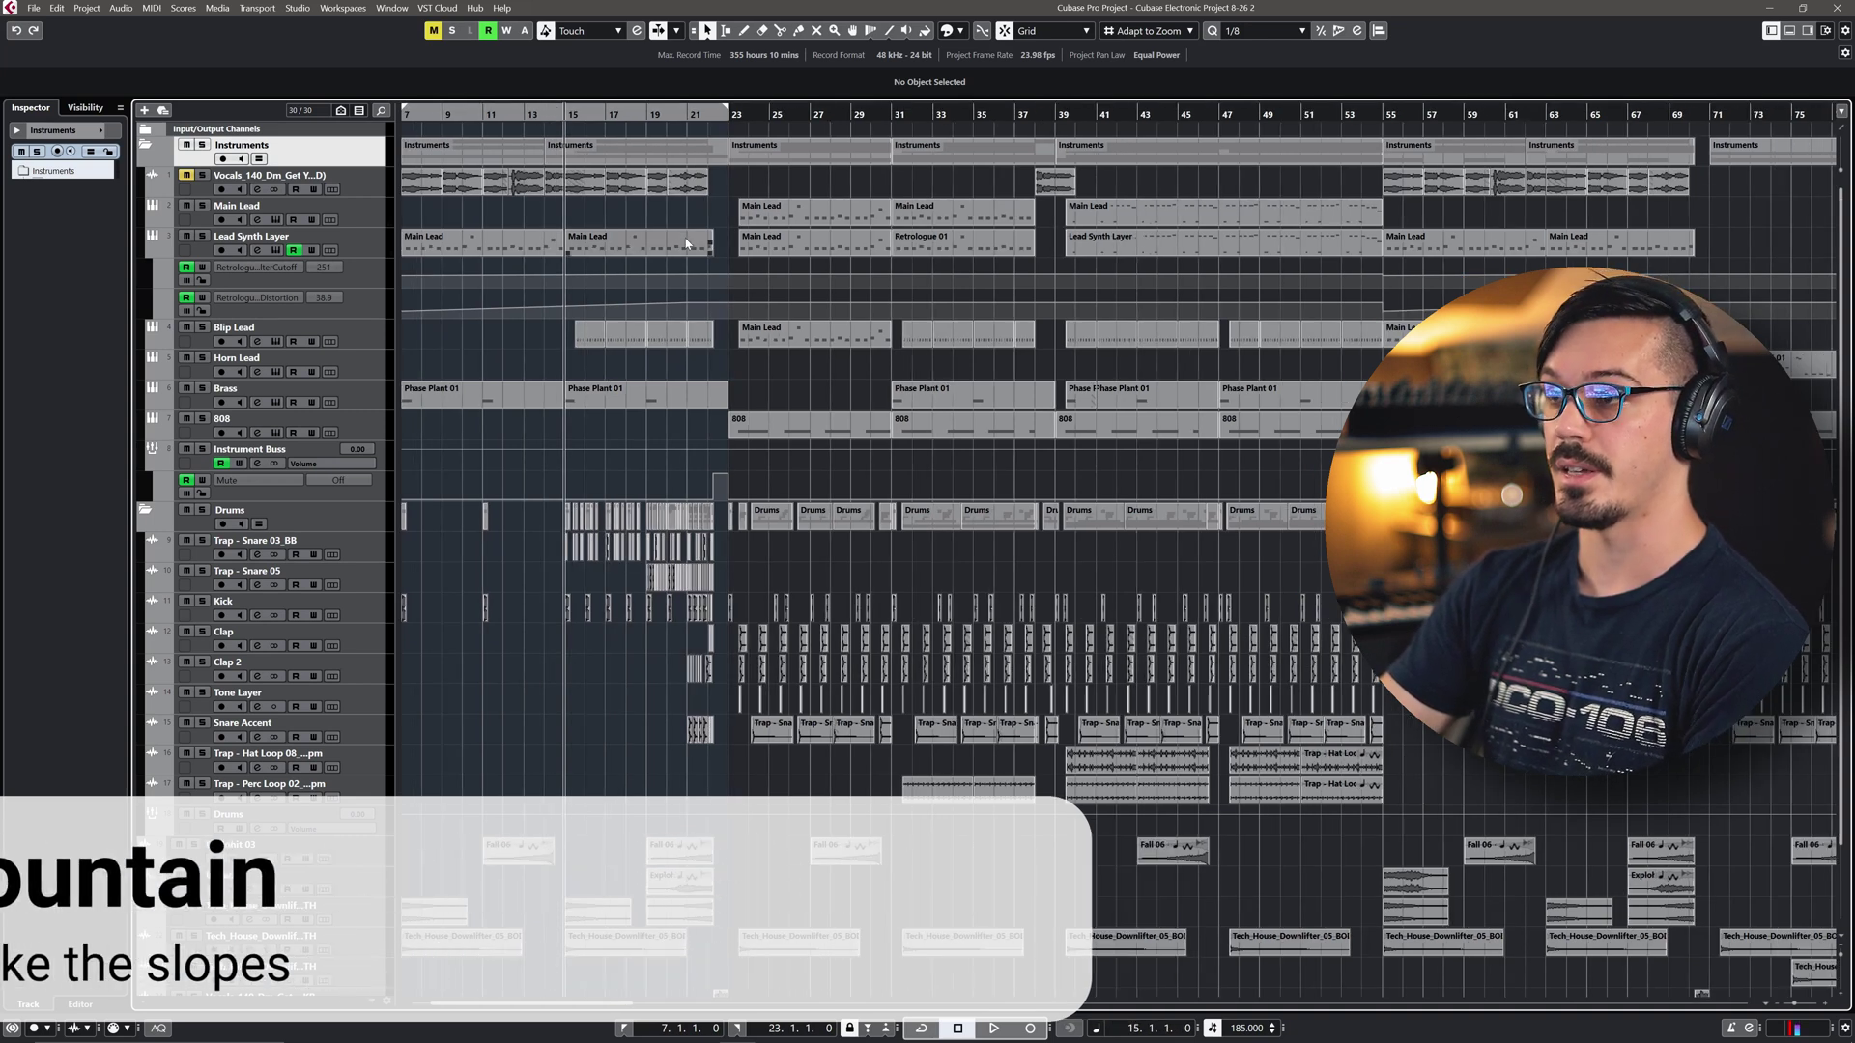
pyautogui.press('space')
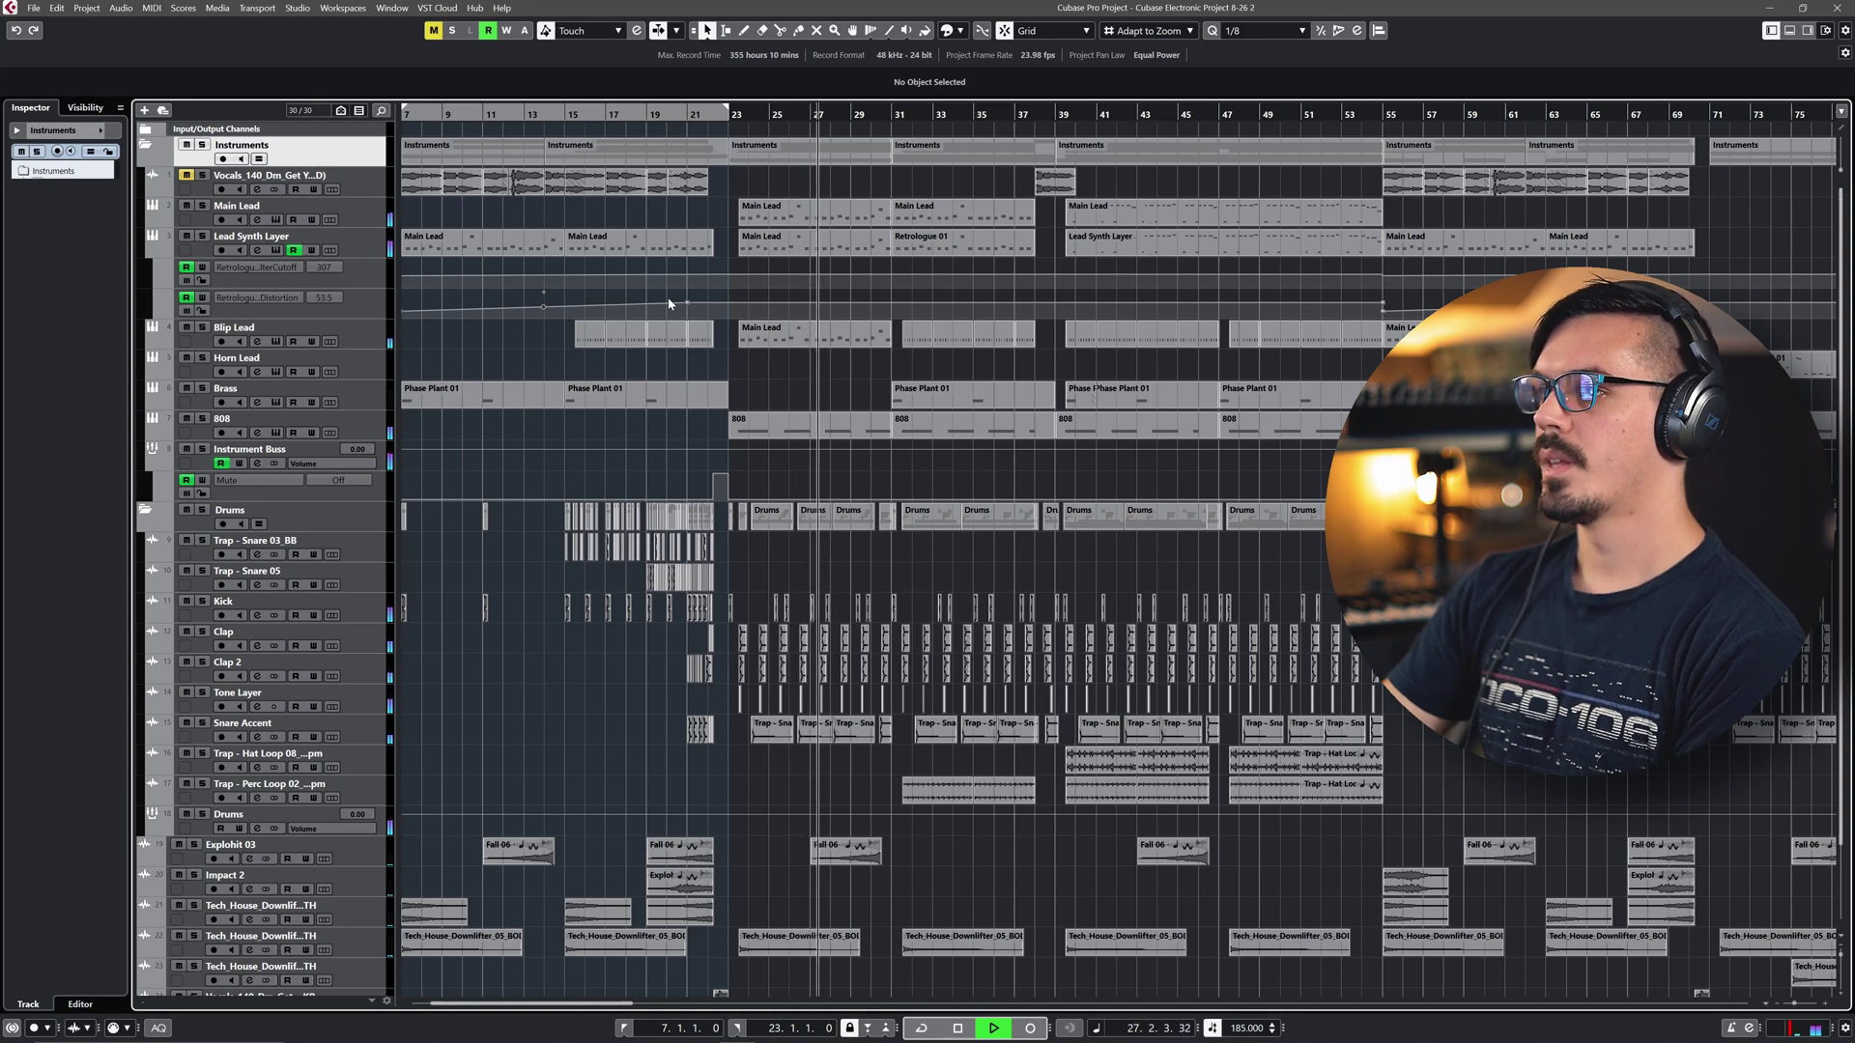
pyautogui.press('space')
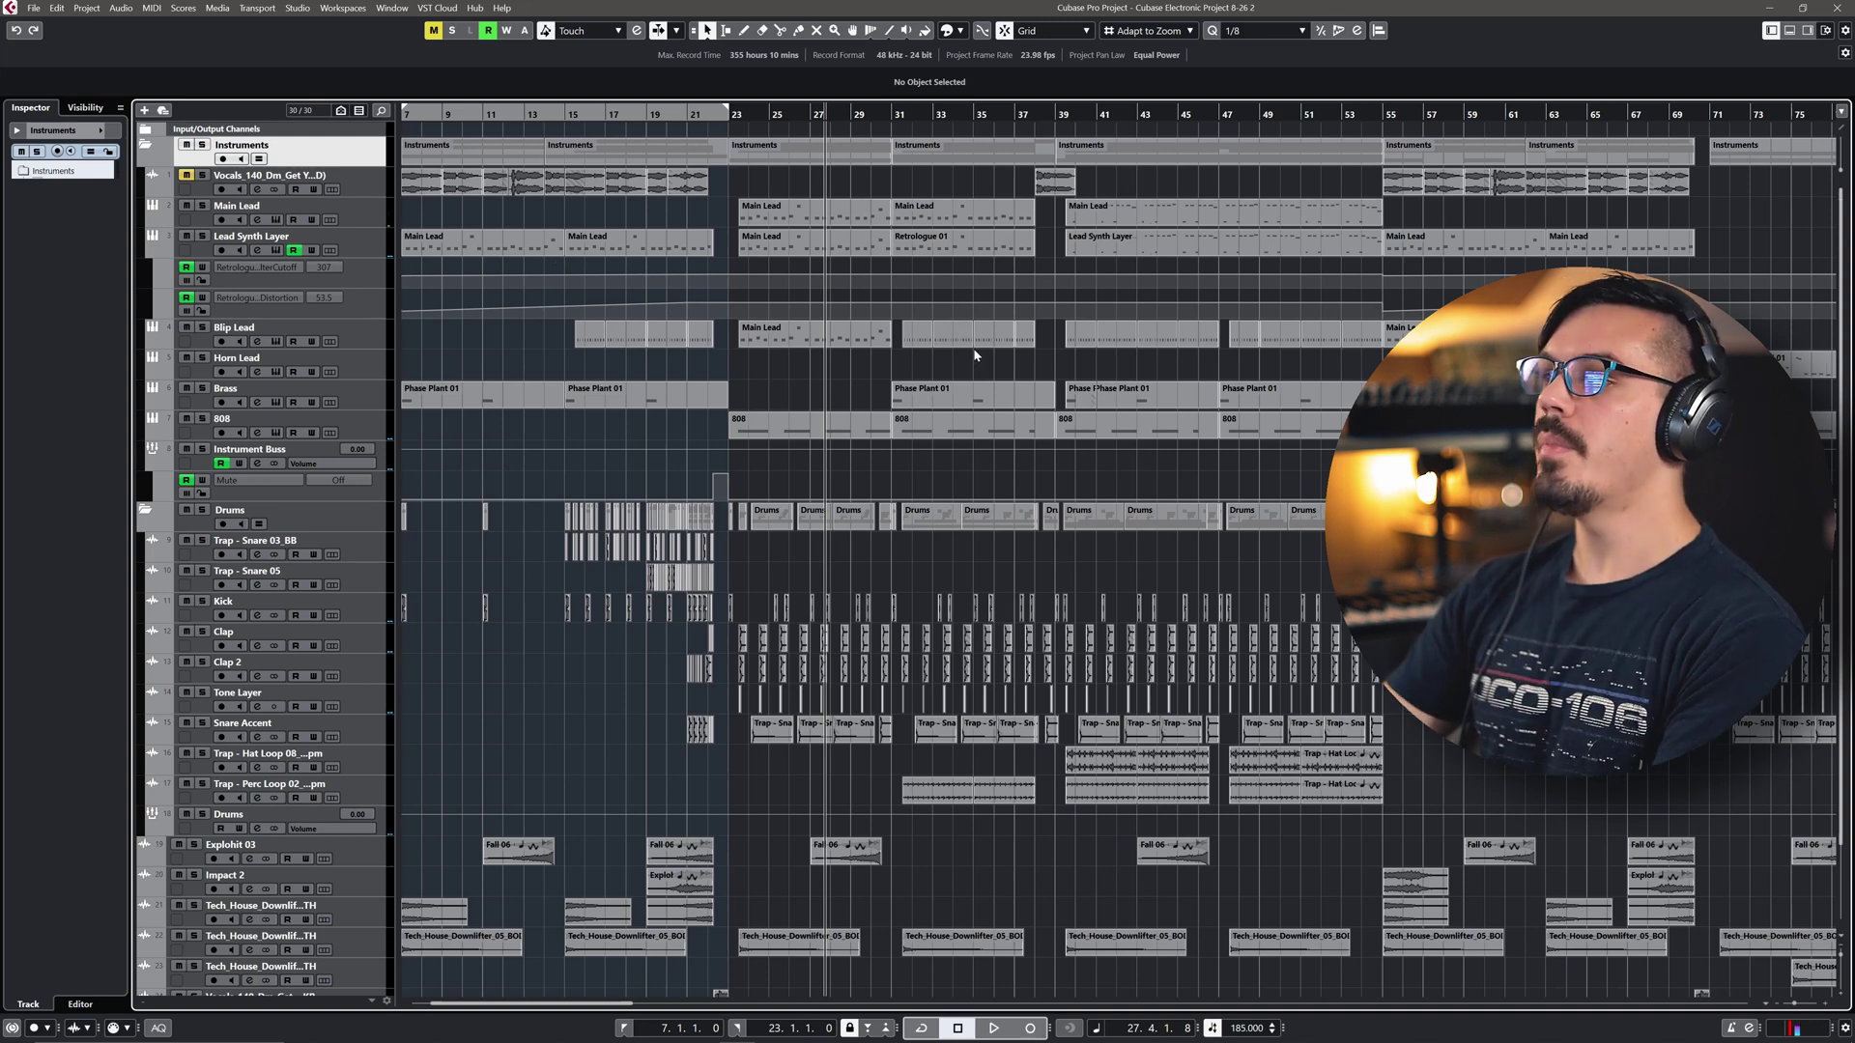
pyautogui.click(1028, 342)
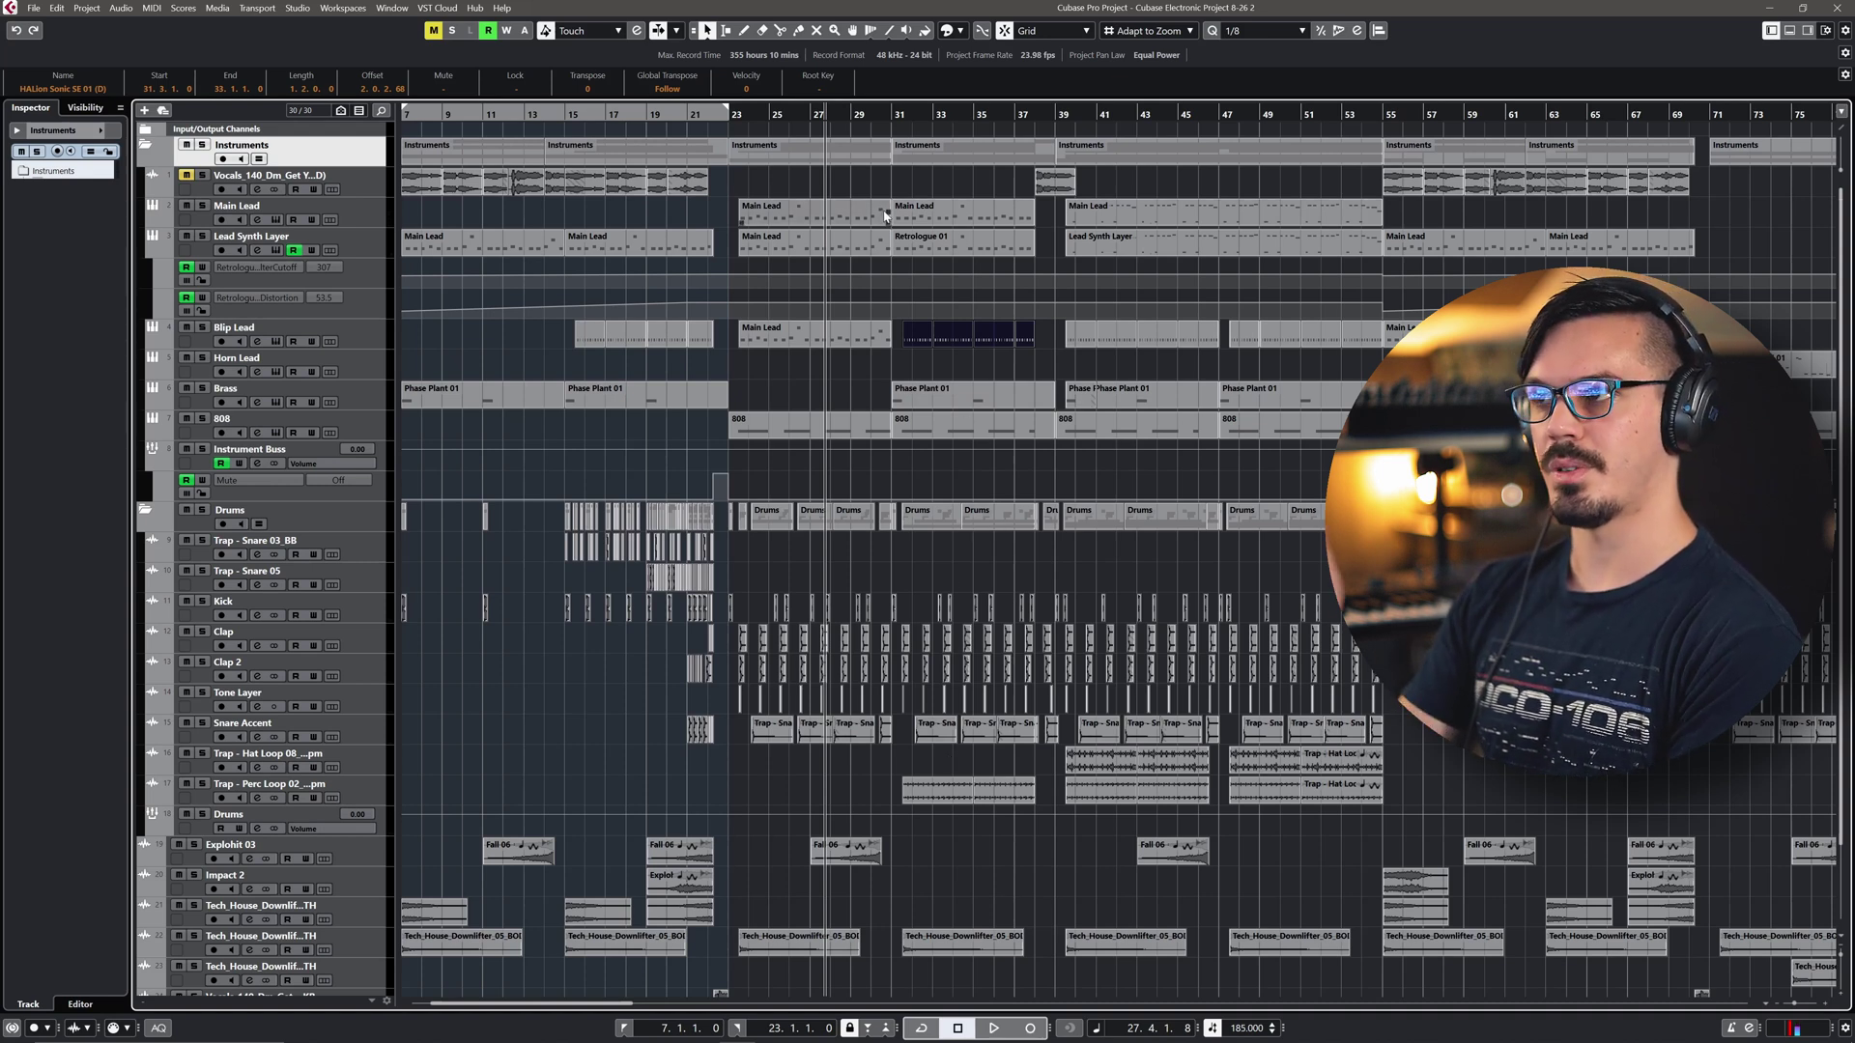
pyautogui.press('space')
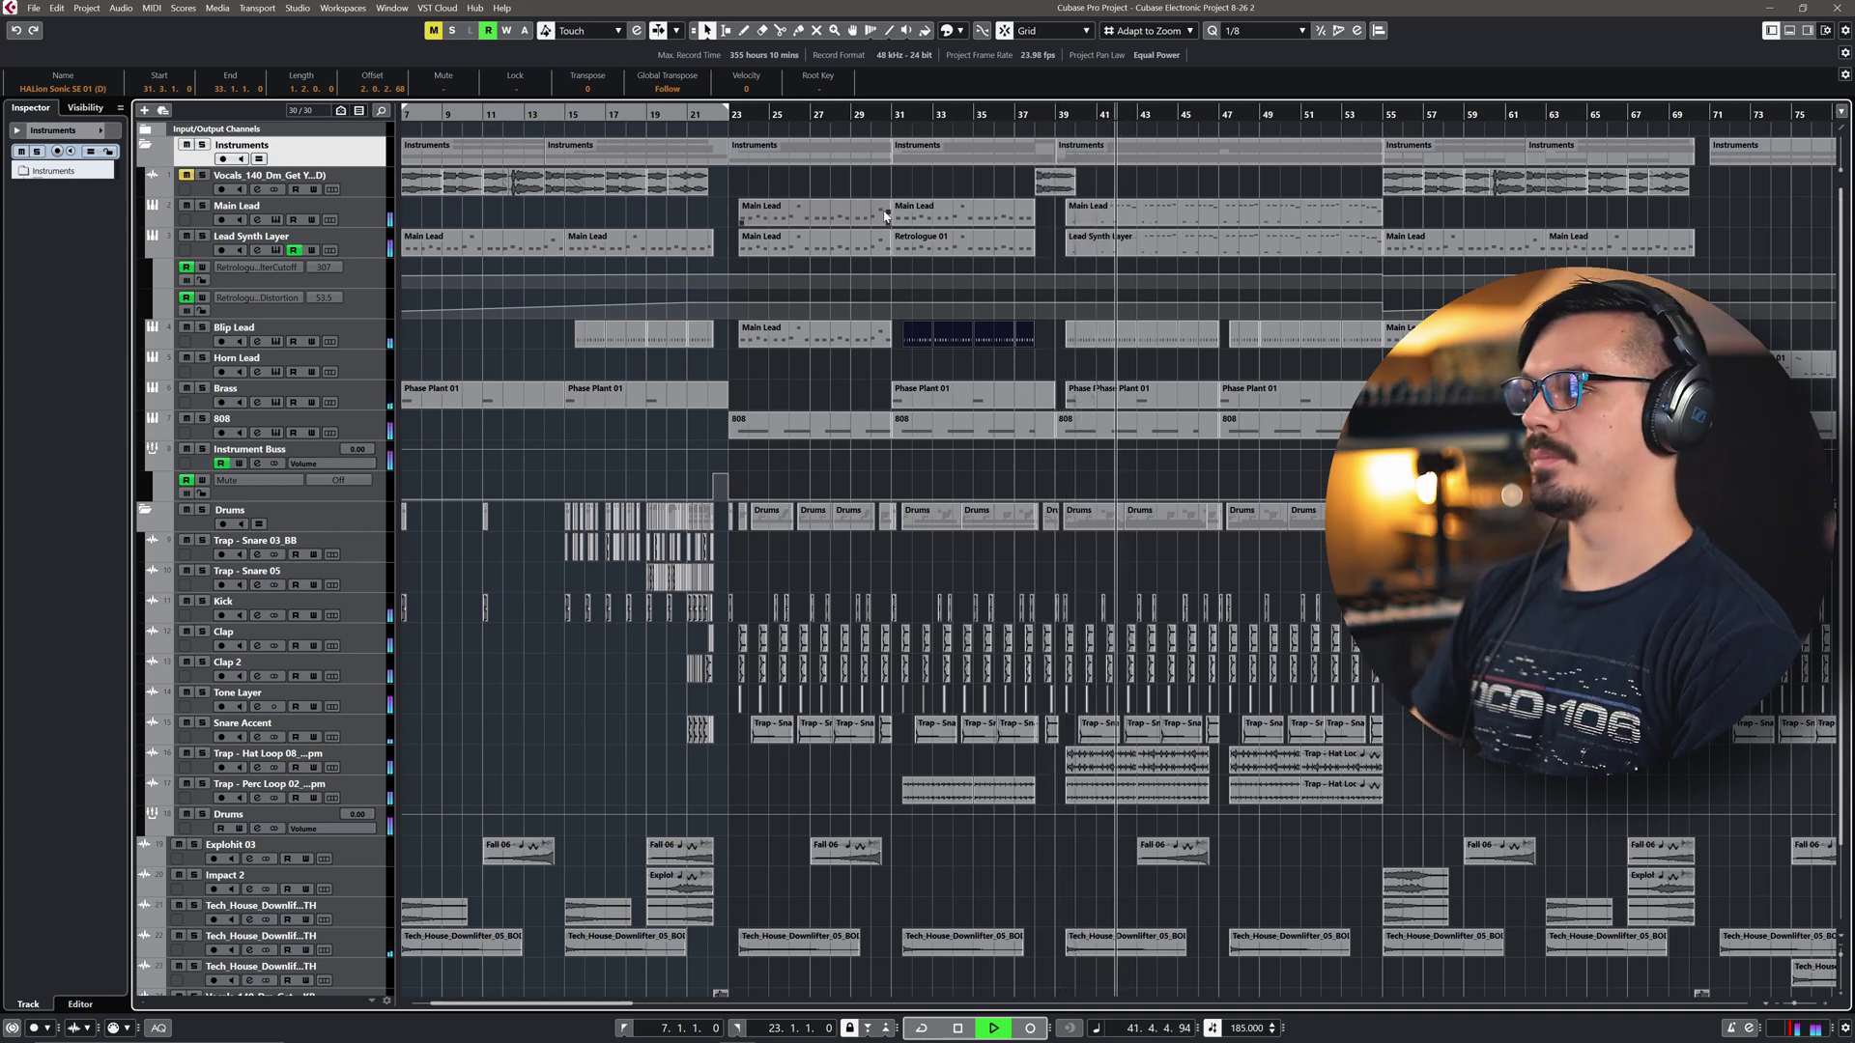
# Stop playback once the section past bar 41 has played.
pyautogui.press('space')
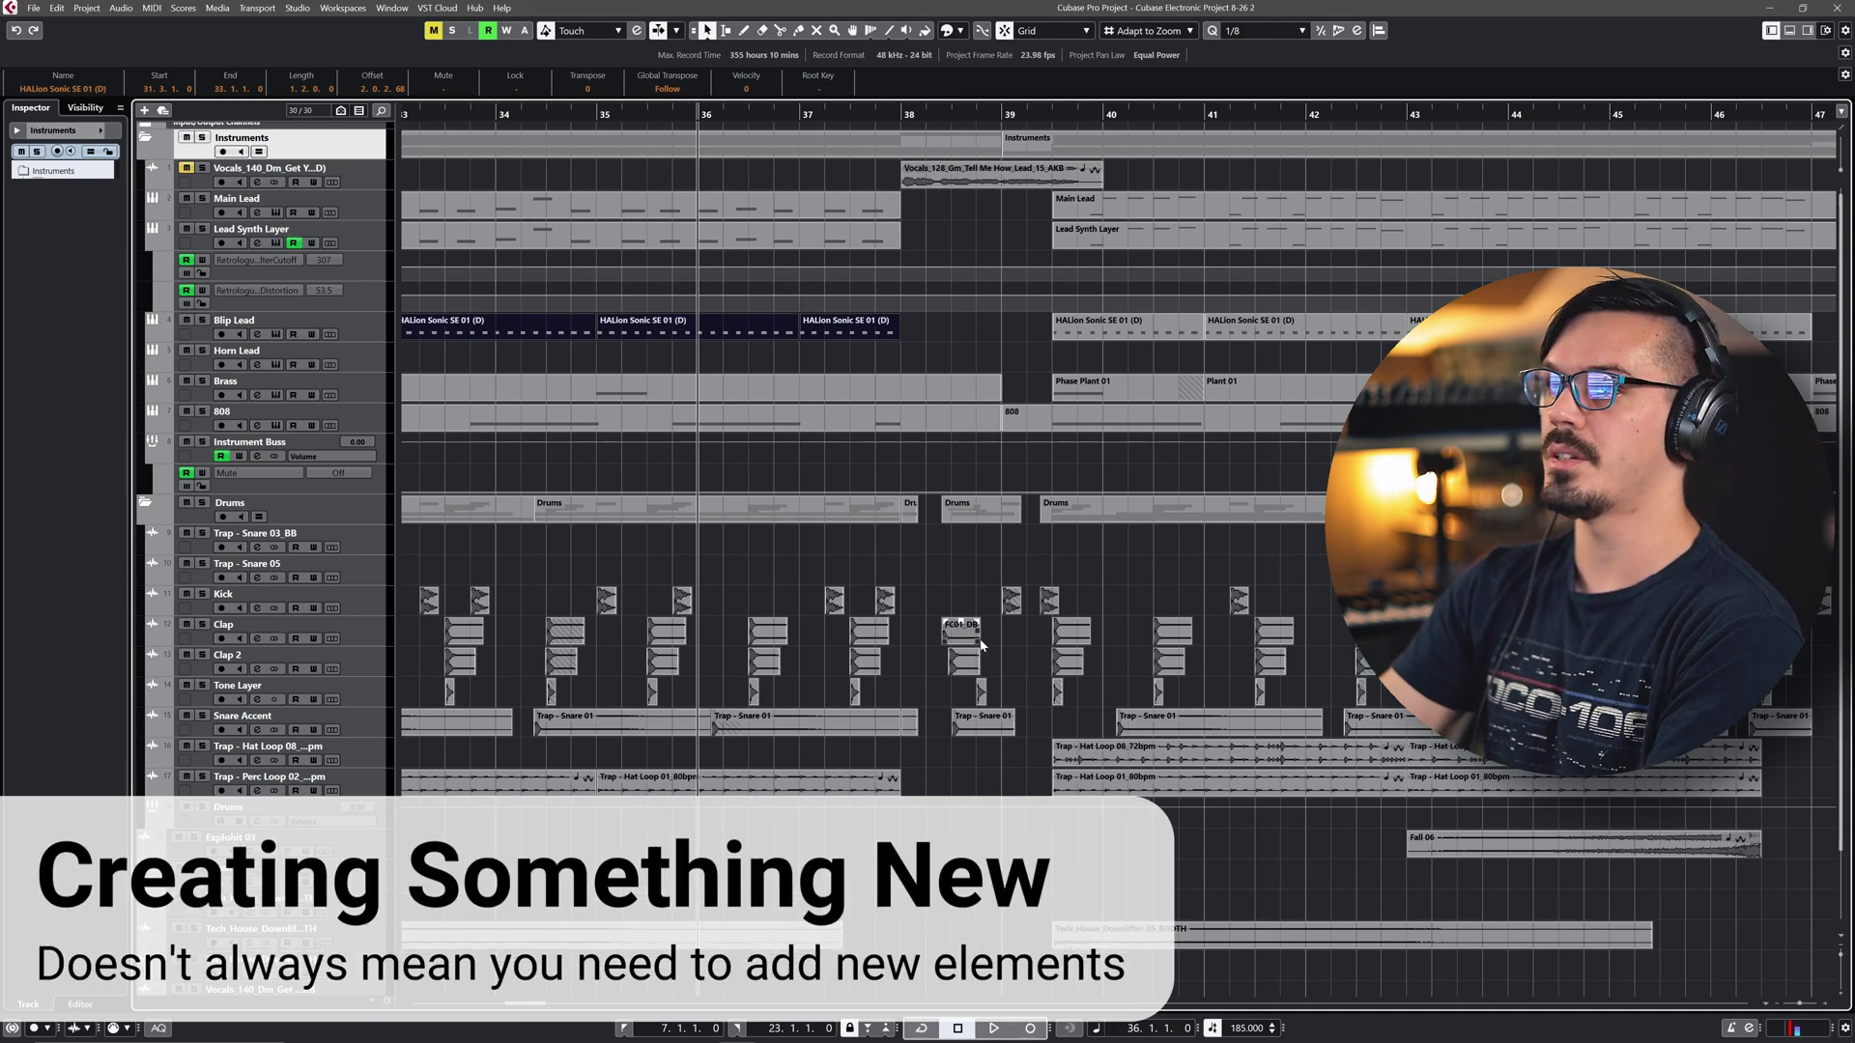
# Unmute the vocals, play from bar 34 through the transition, then set the playhead to bar 46.
pyautogui.press('space')
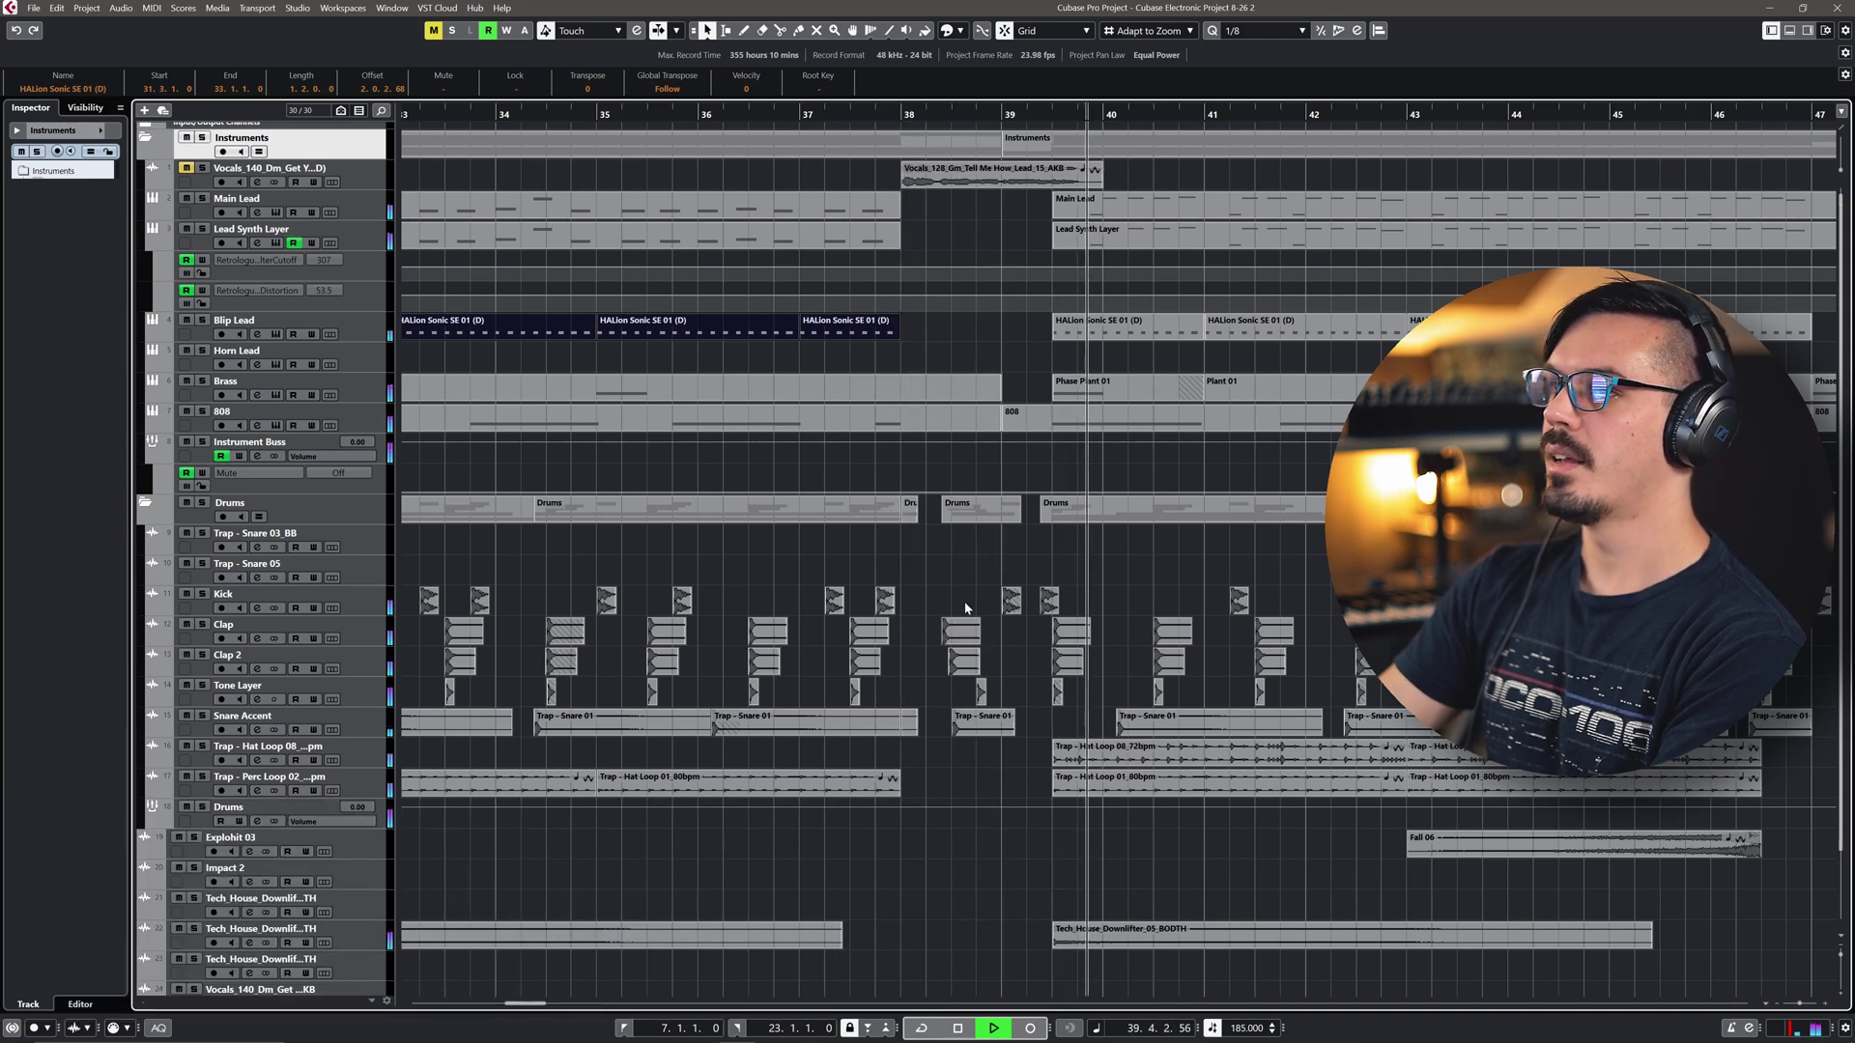
pyautogui.press('space')
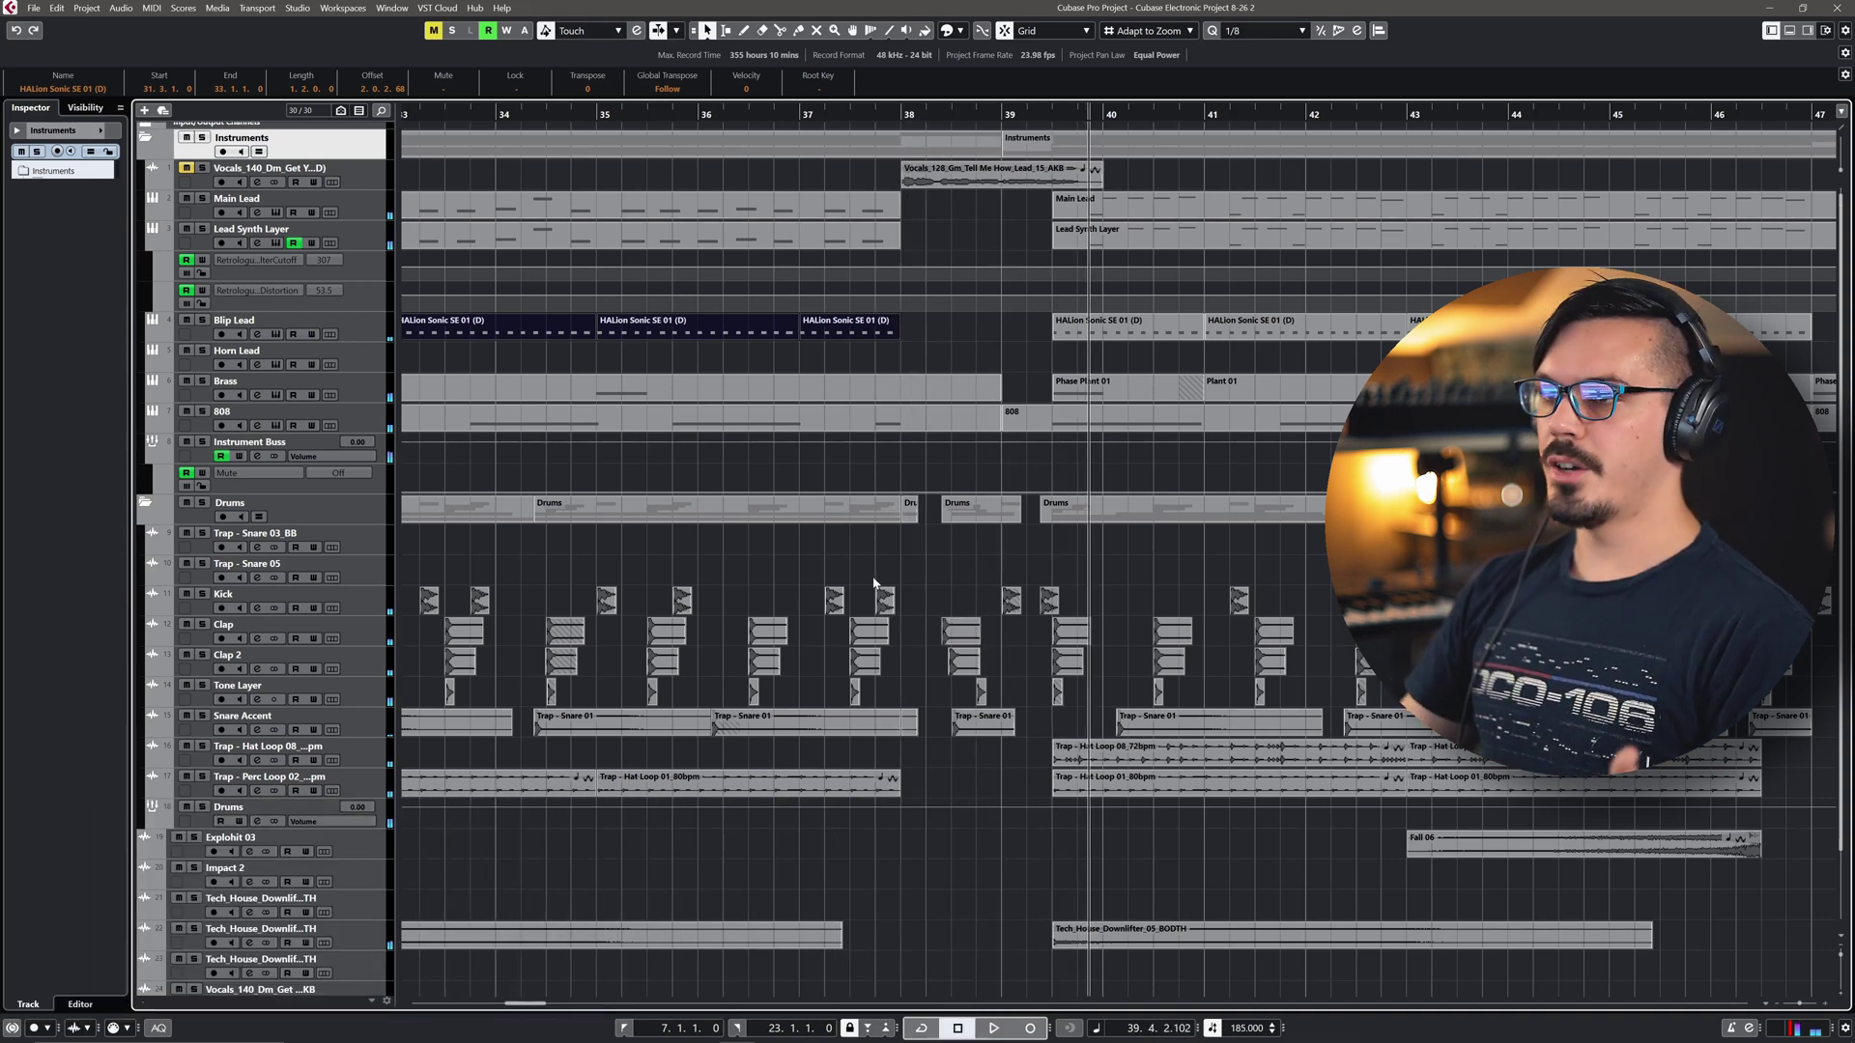
pyautogui.click(189, 168)
pyautogui.click(603, 113)
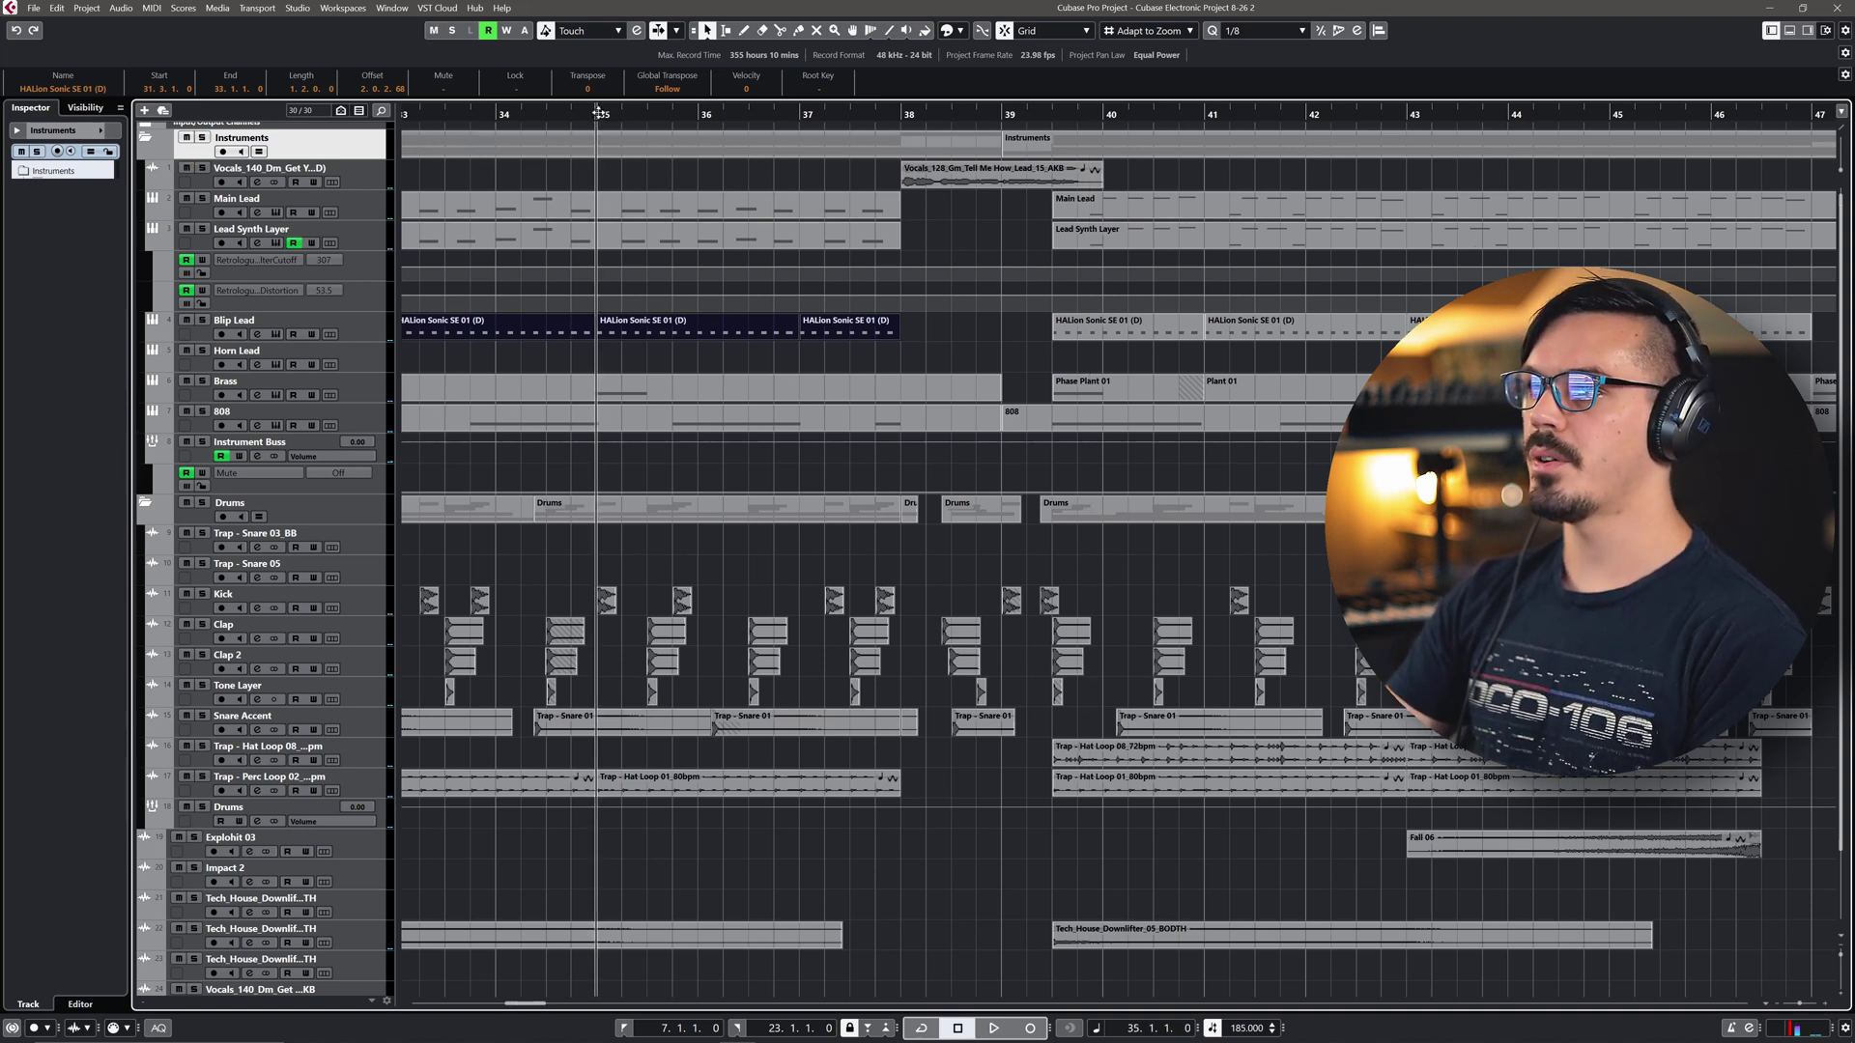
pyautogui.click(499, 113)
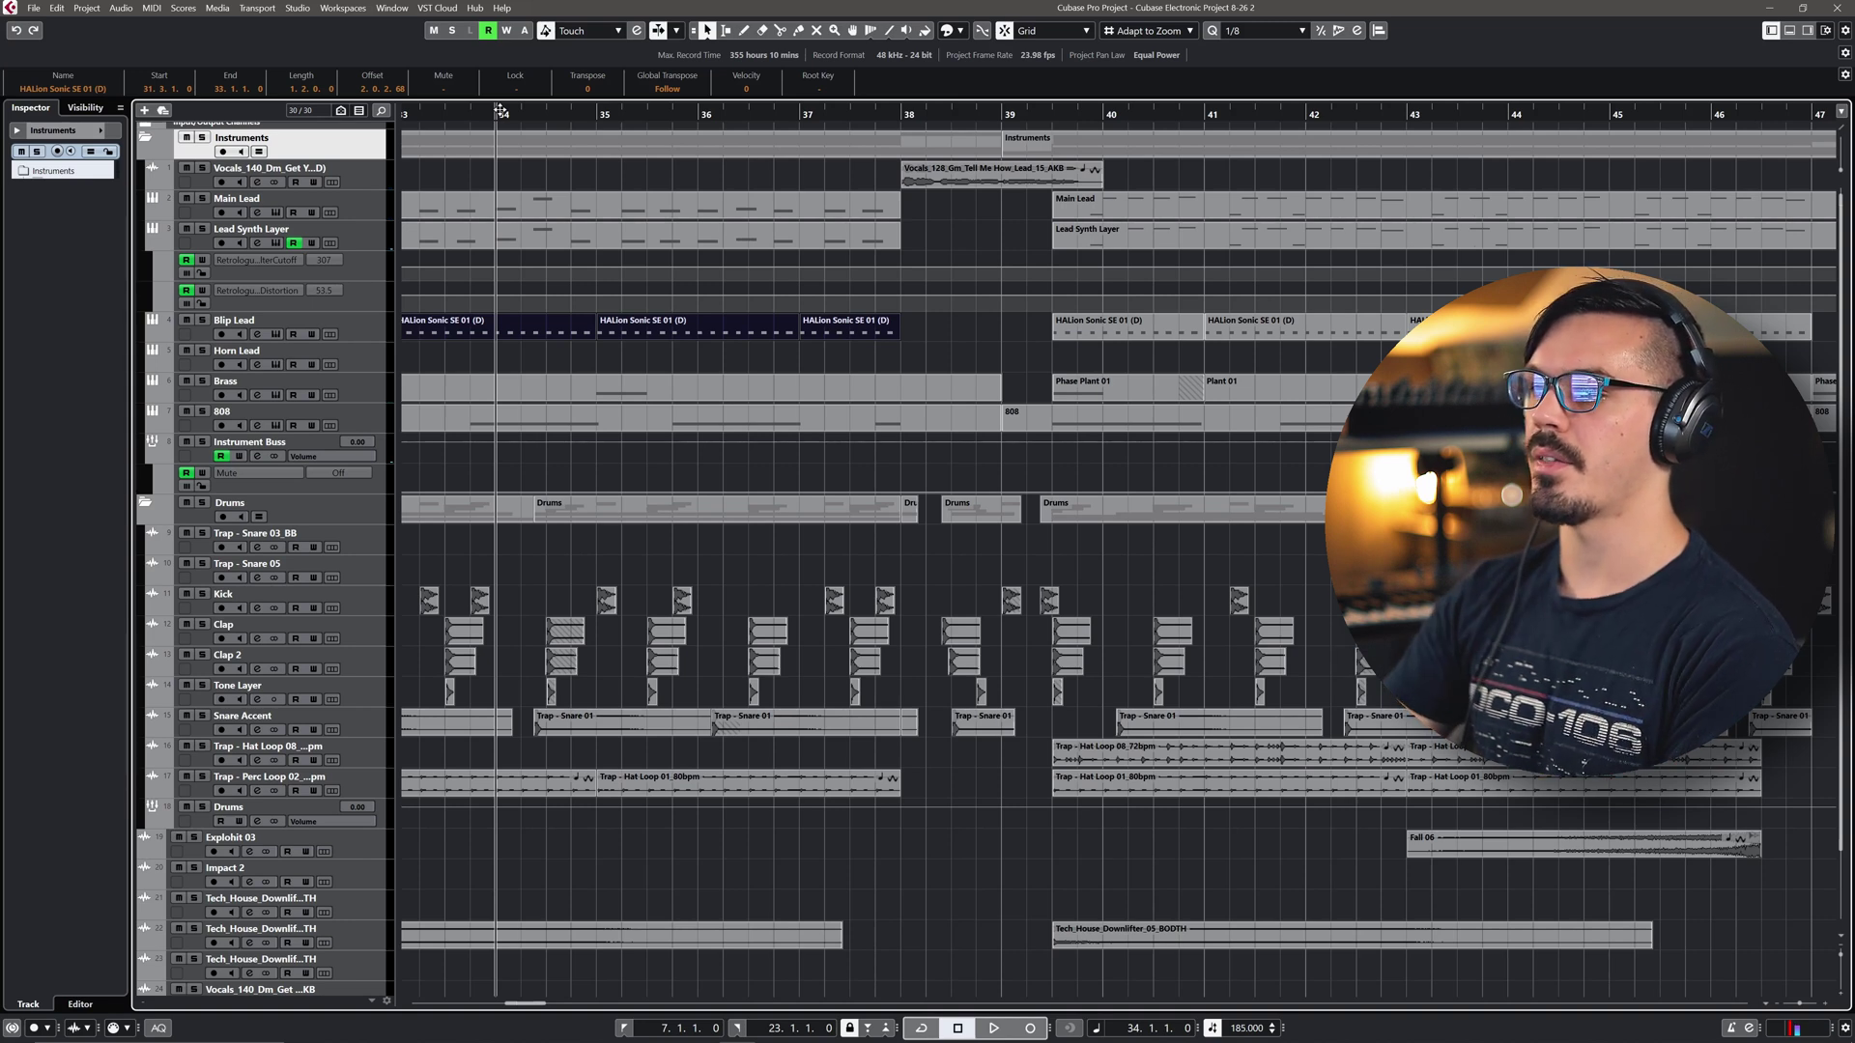
pyautogui.press('space')
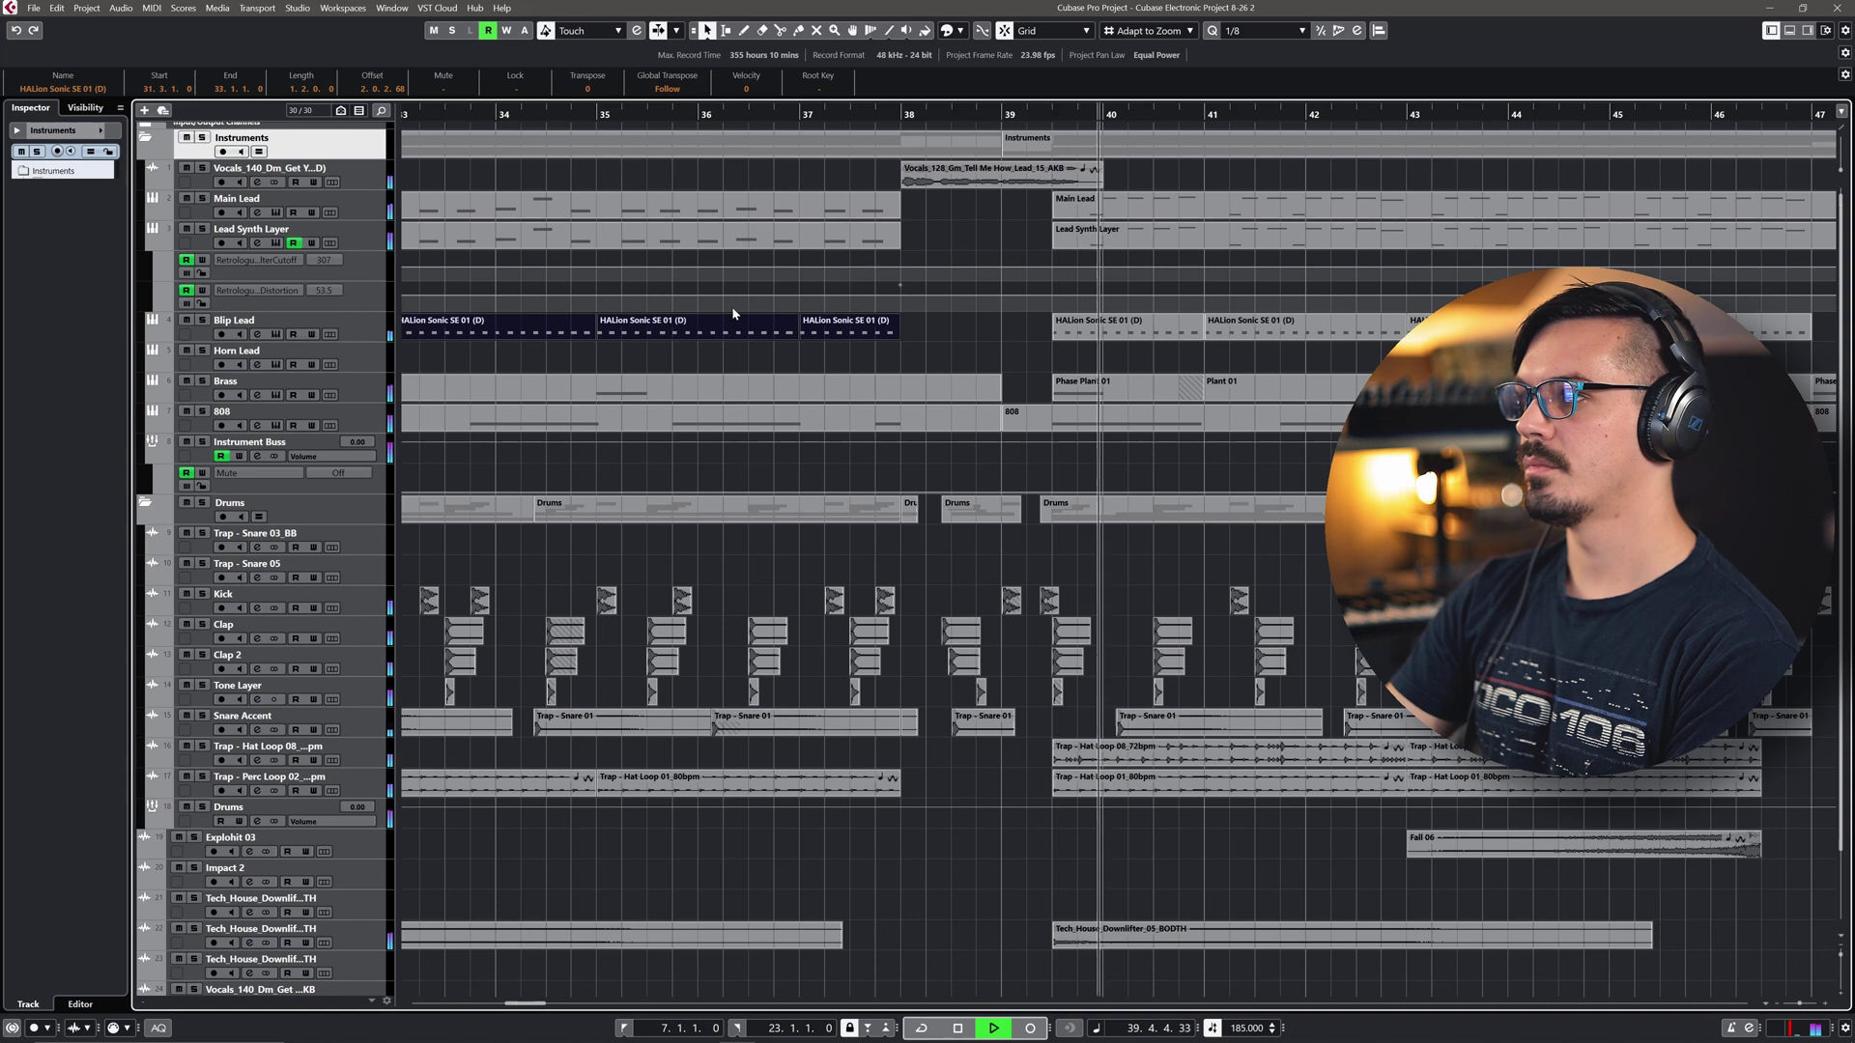
pyautogui.press('space')
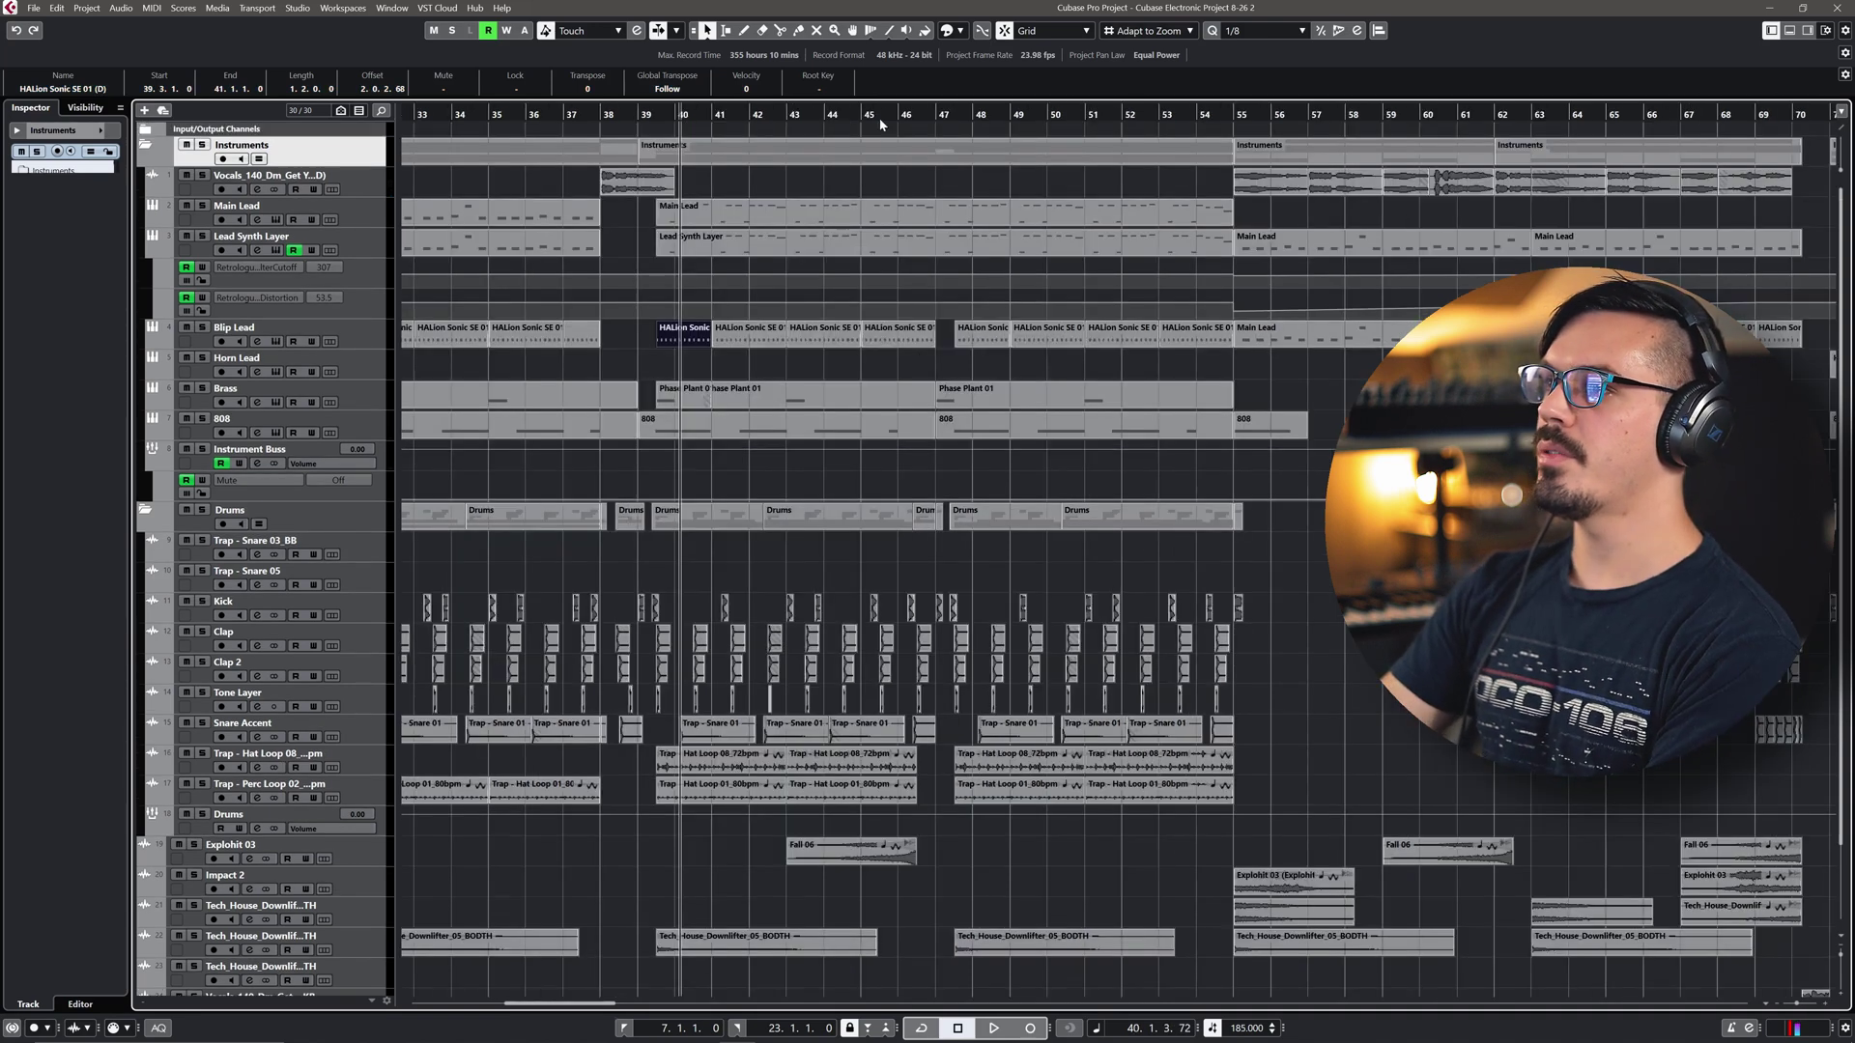
pyautogui.click(894, 112)
pyautogui.press('h')
pyautogui.press('h')
pyautogui.press('h')
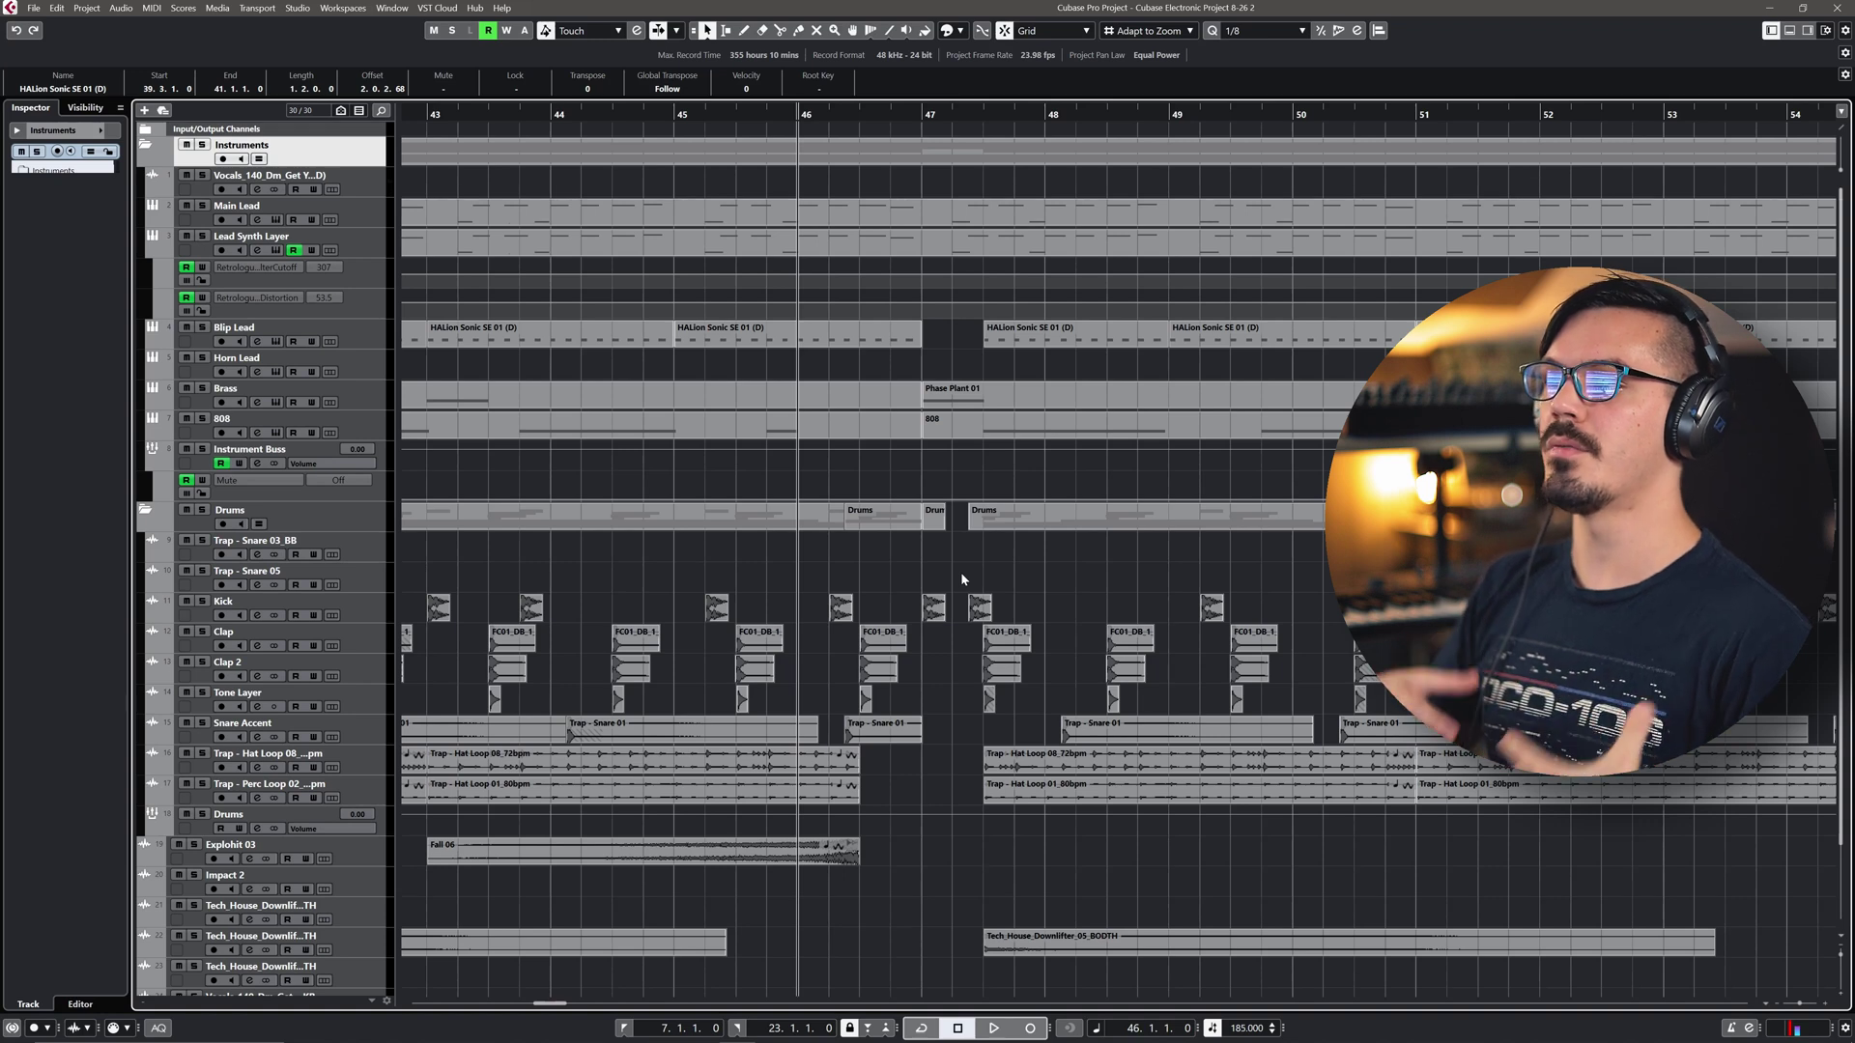
pyautogui.scroll(-4, 960, 572)
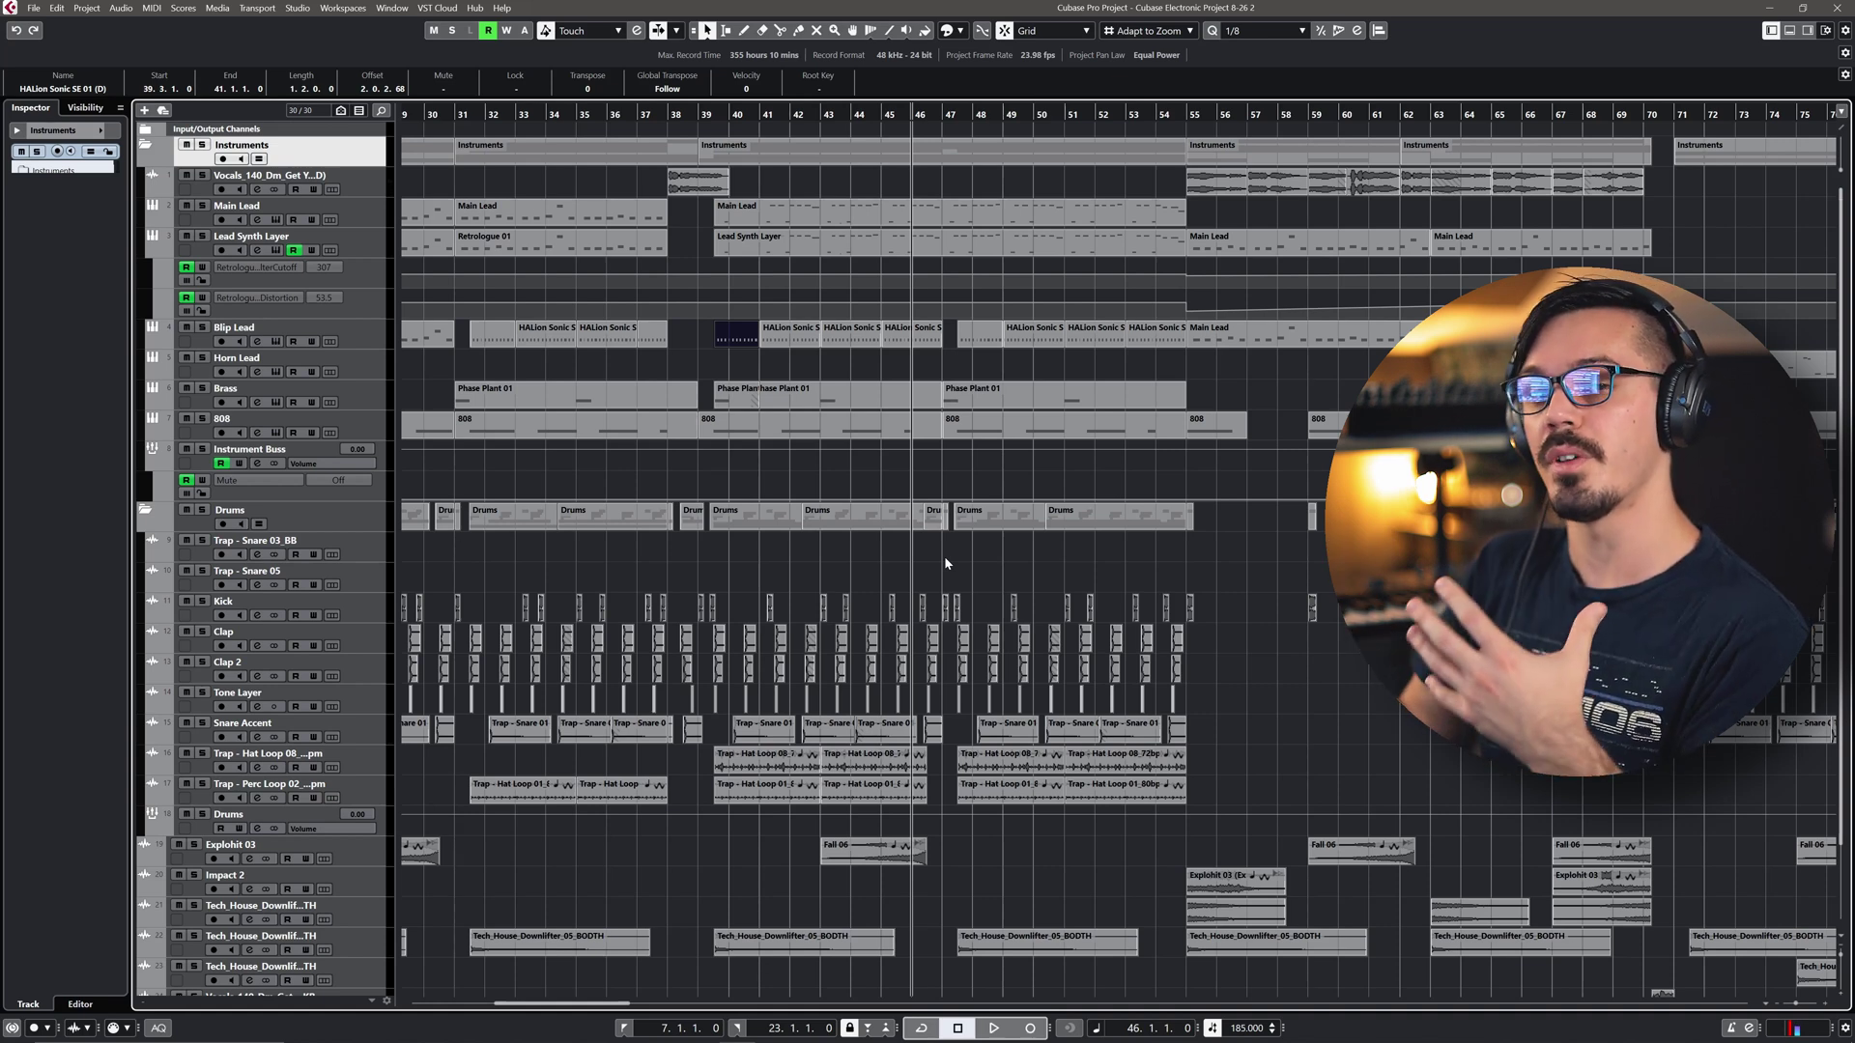
pyautogui.keyDown('ctrl'); pyautogui.scroll(5, 945, 564); pyautogui.keyUp('ctrl')
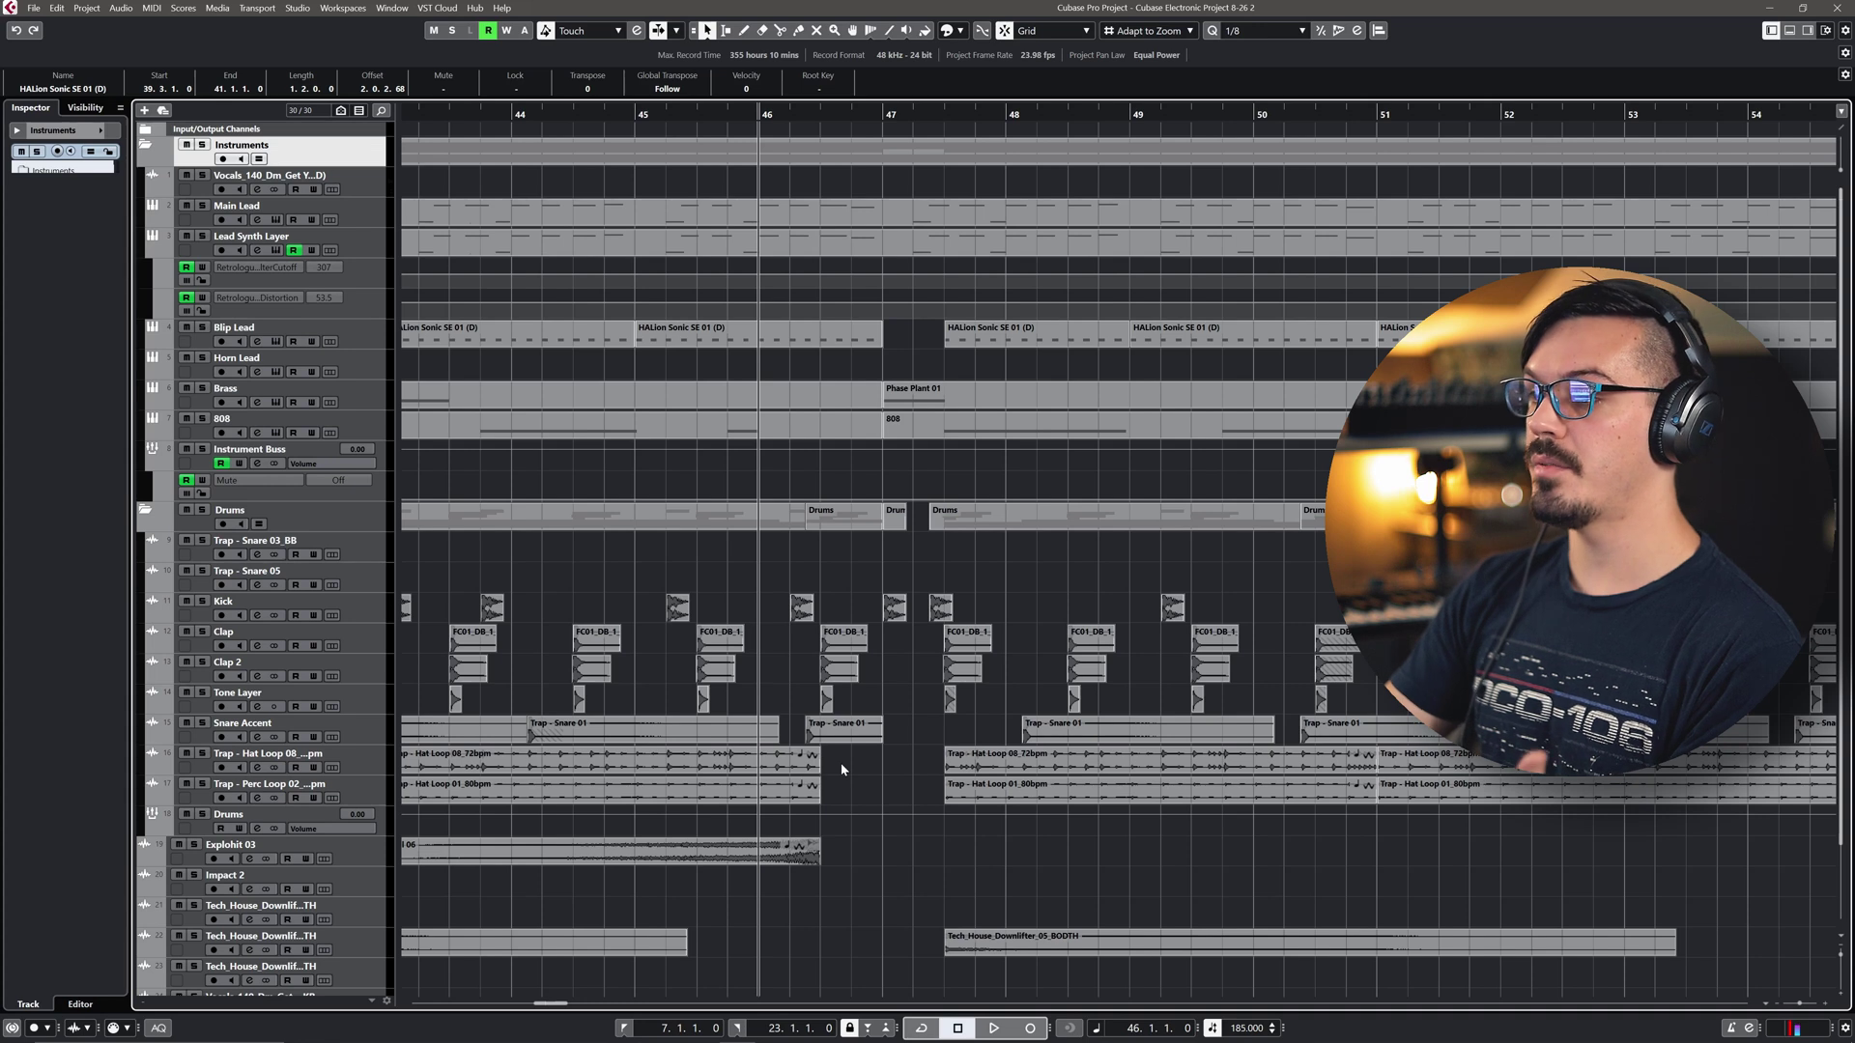
pyautogui.click(803, 604)
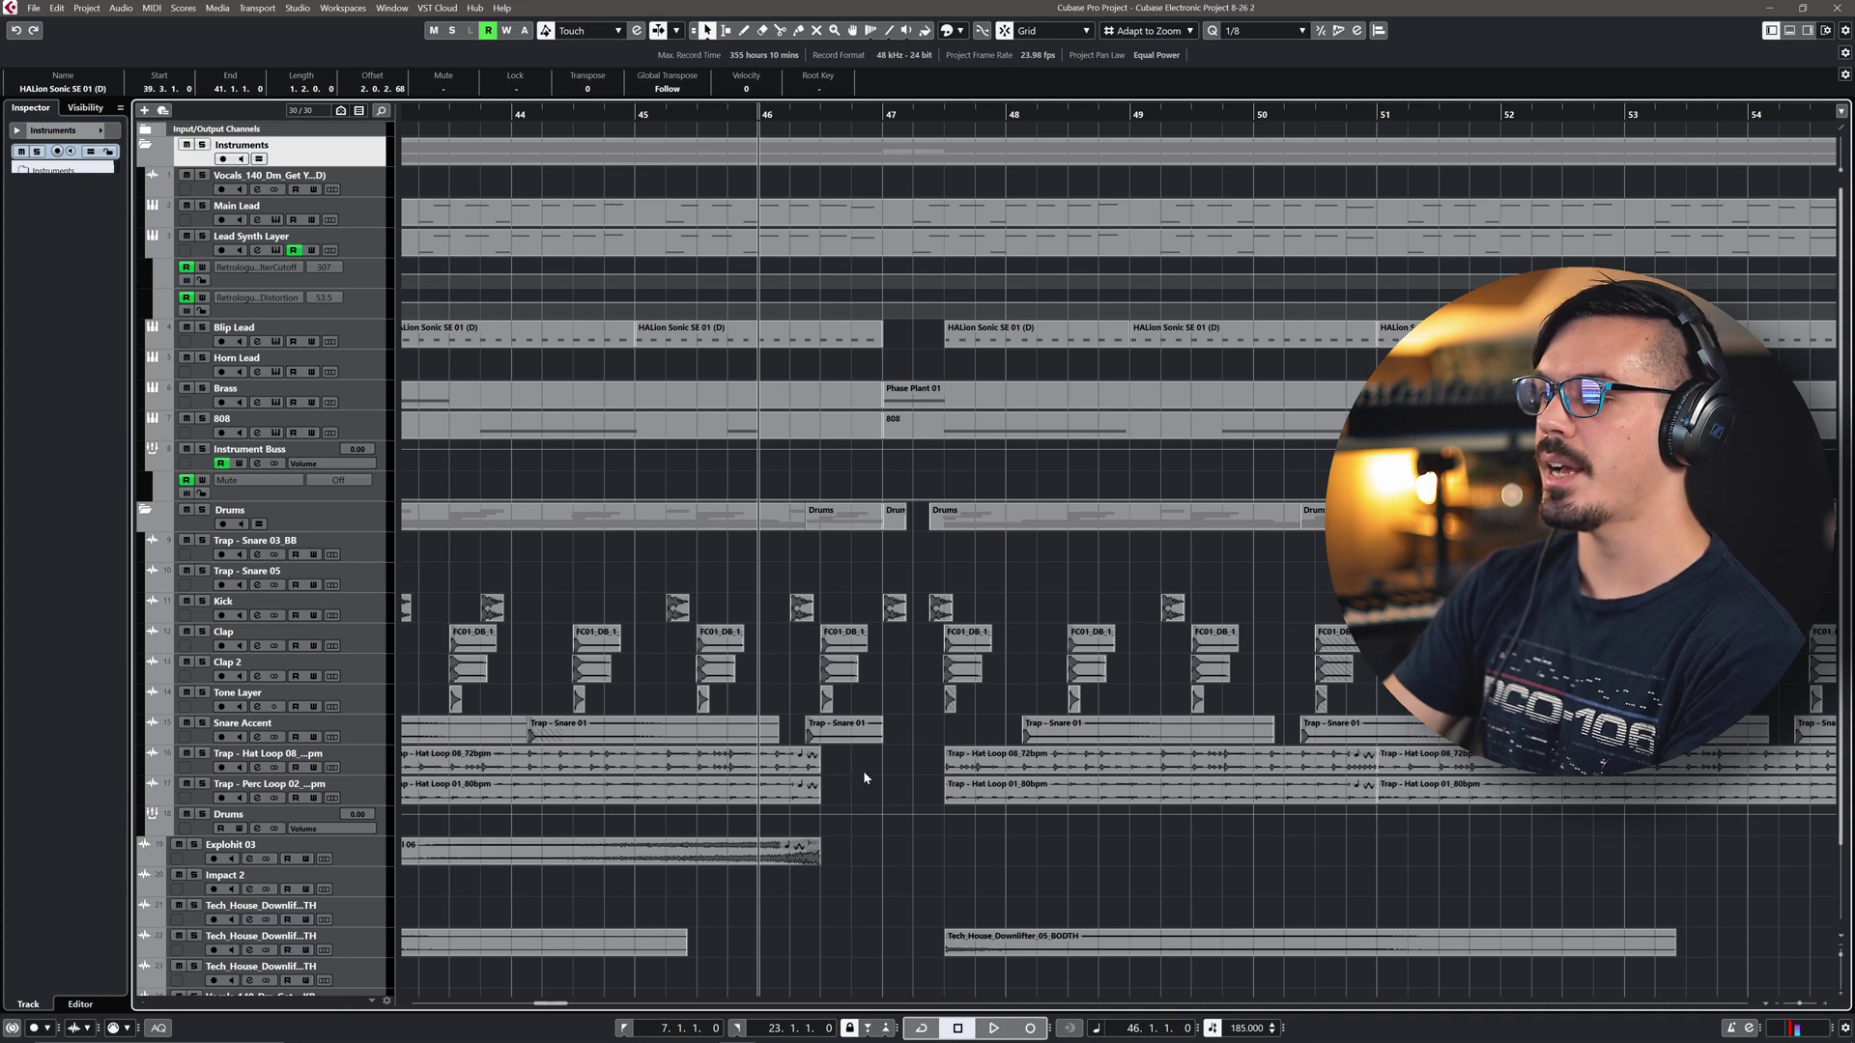
pyautogui.keyDown('ctrl'); pyautogui.scroll(-3, 863, 781); pyautogui.keyUp('ctrl')
pyautogui.keyDown('ctrl'); pyautogui.scroll(-1, 849, 807); pyautogui.keyUp('ctrl')
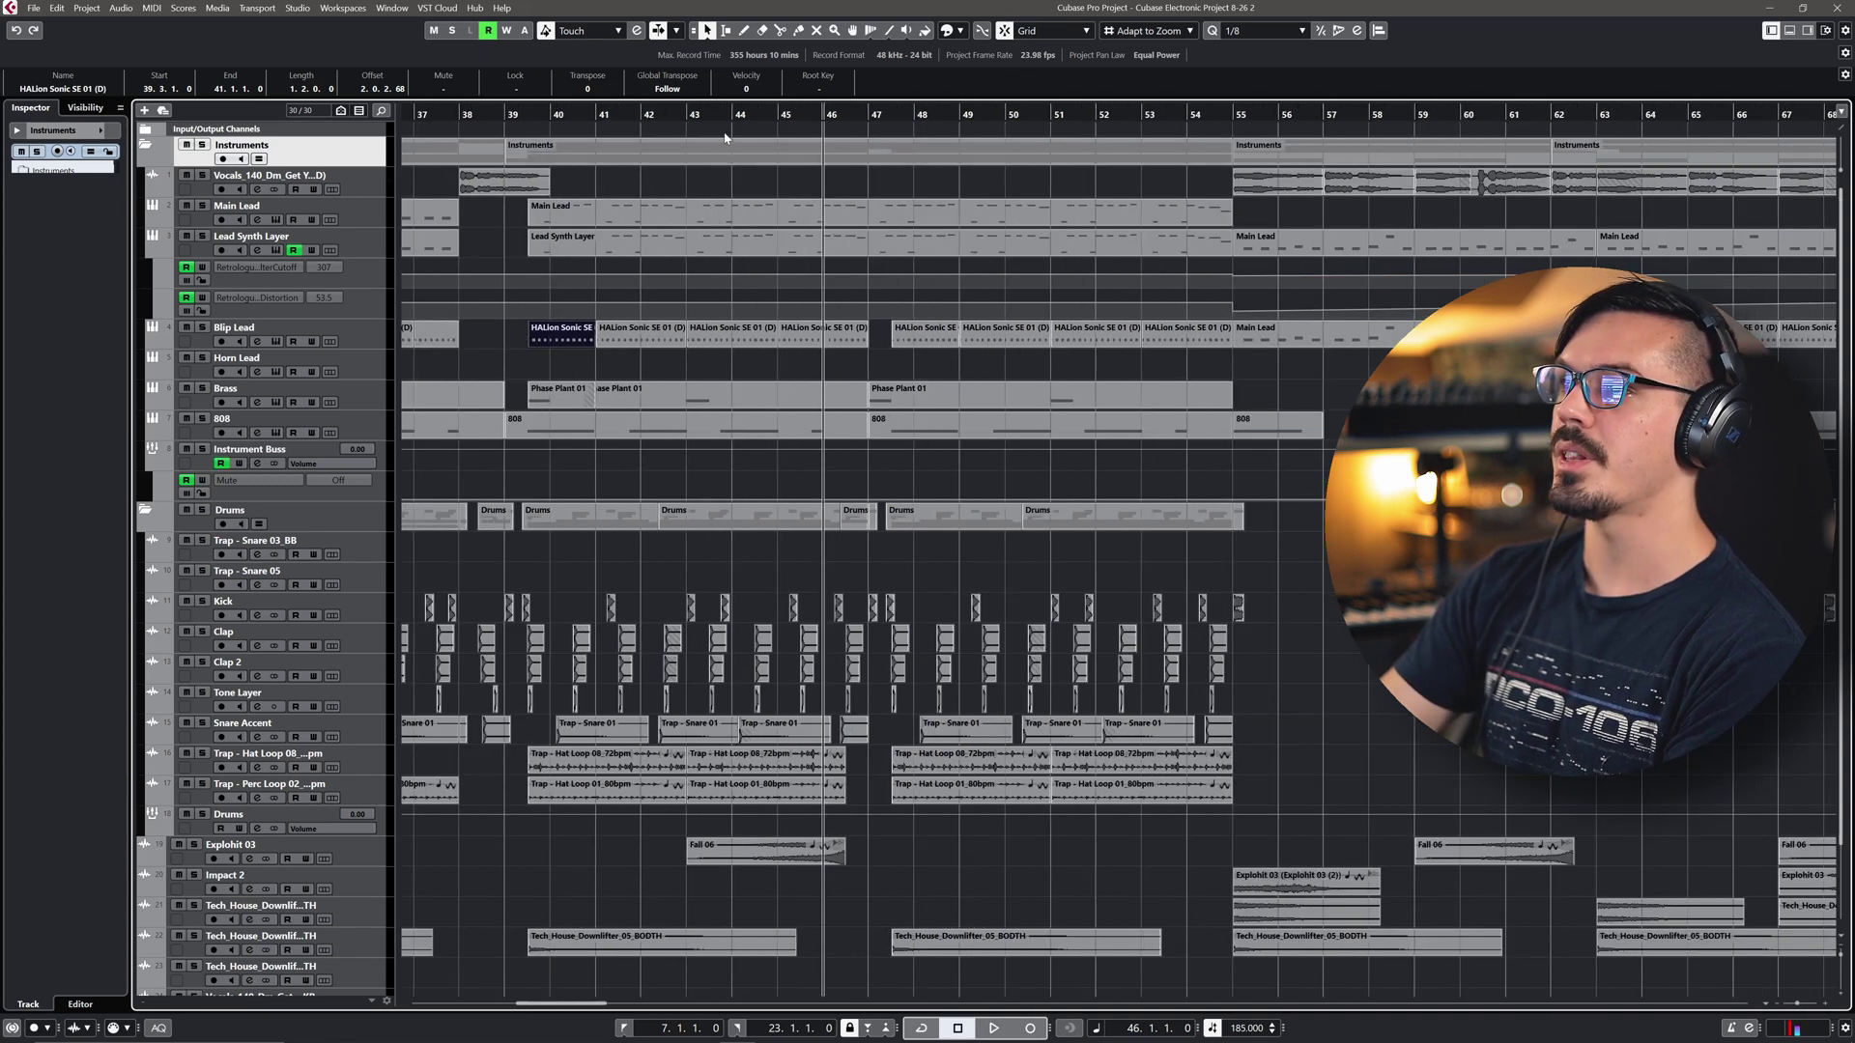
pyautogui.click(778, 117)
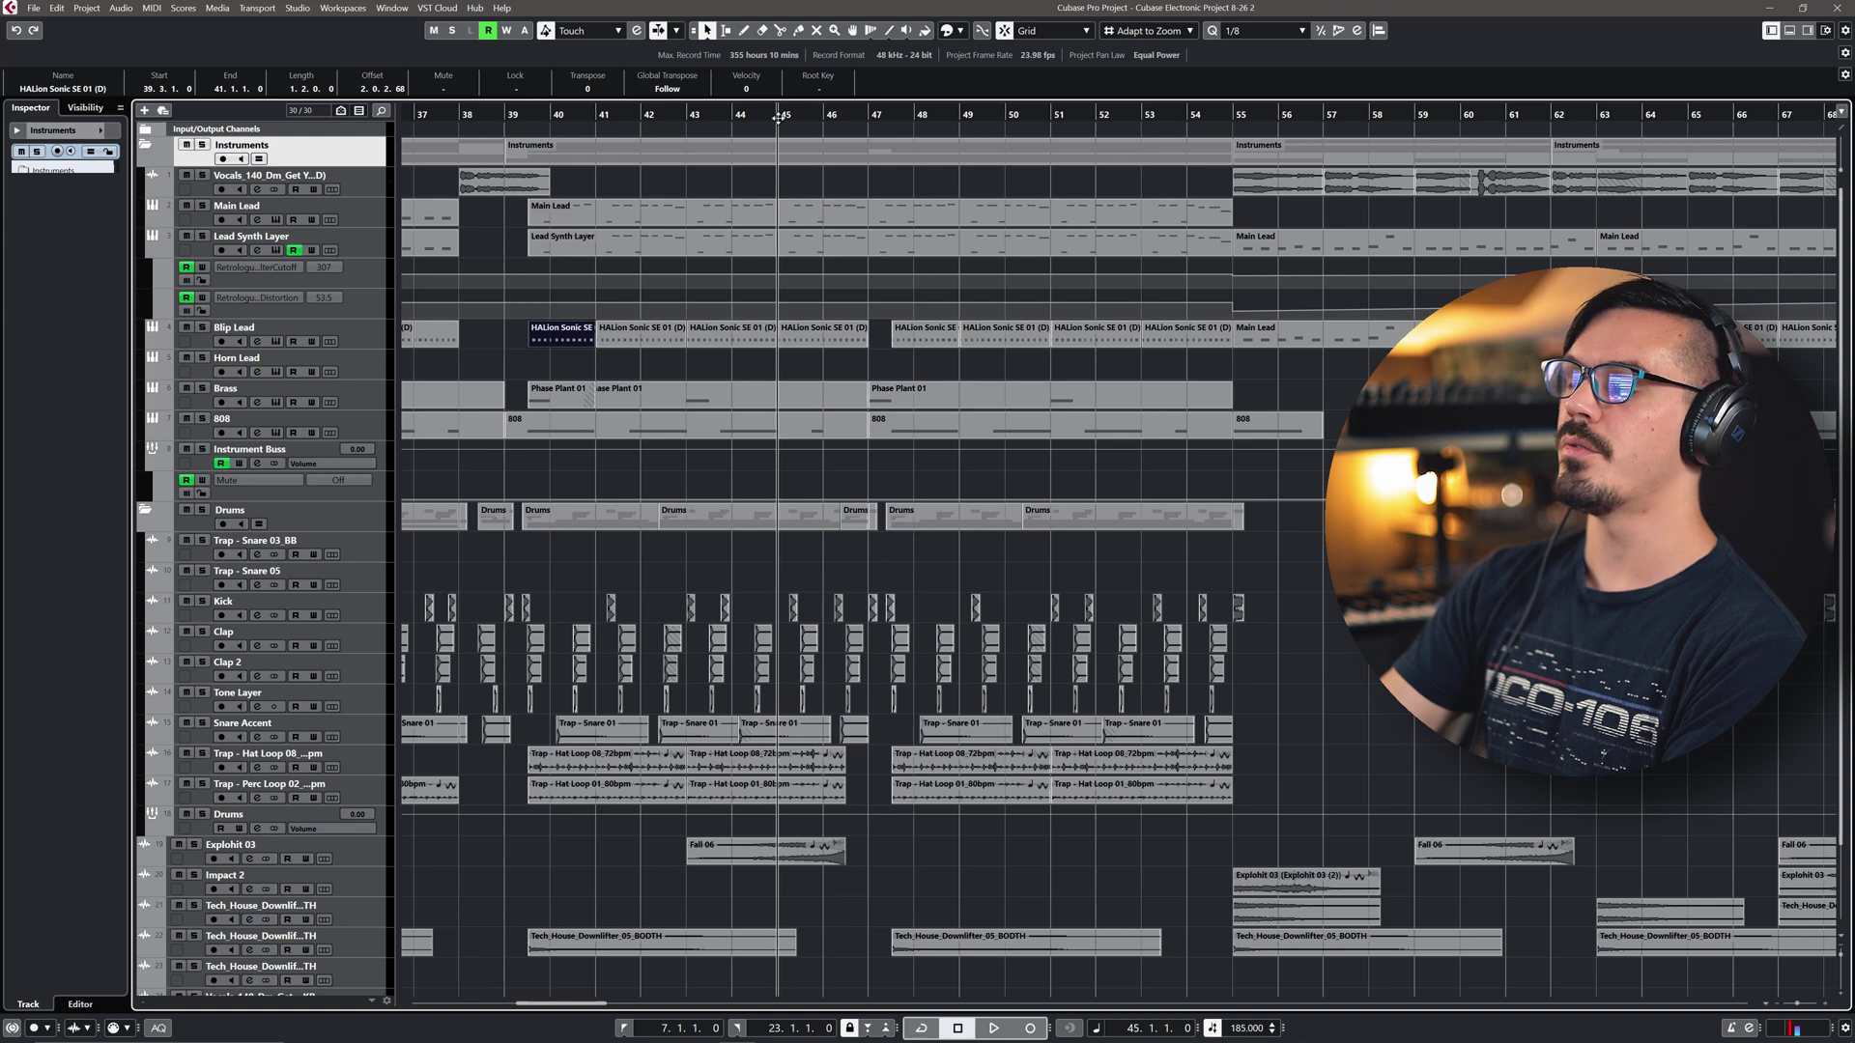
pyautogui.press('space')
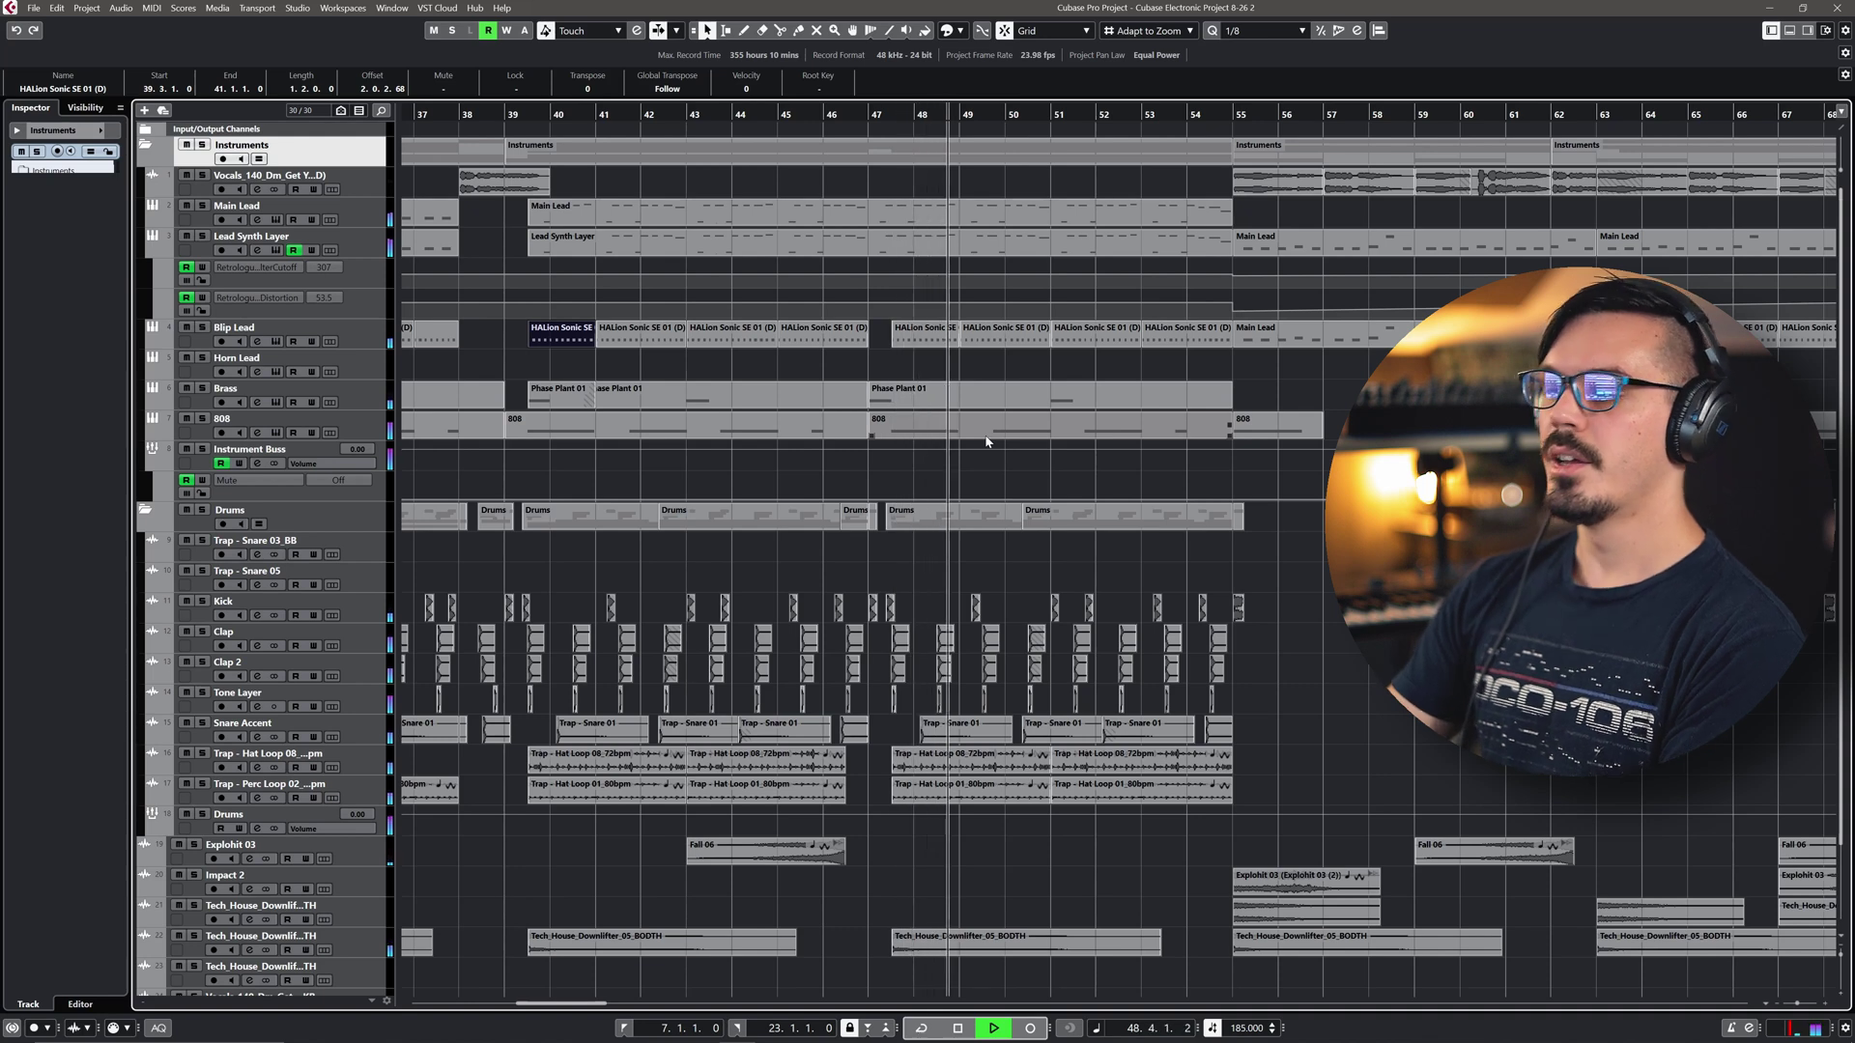
pyautogui.press('space')
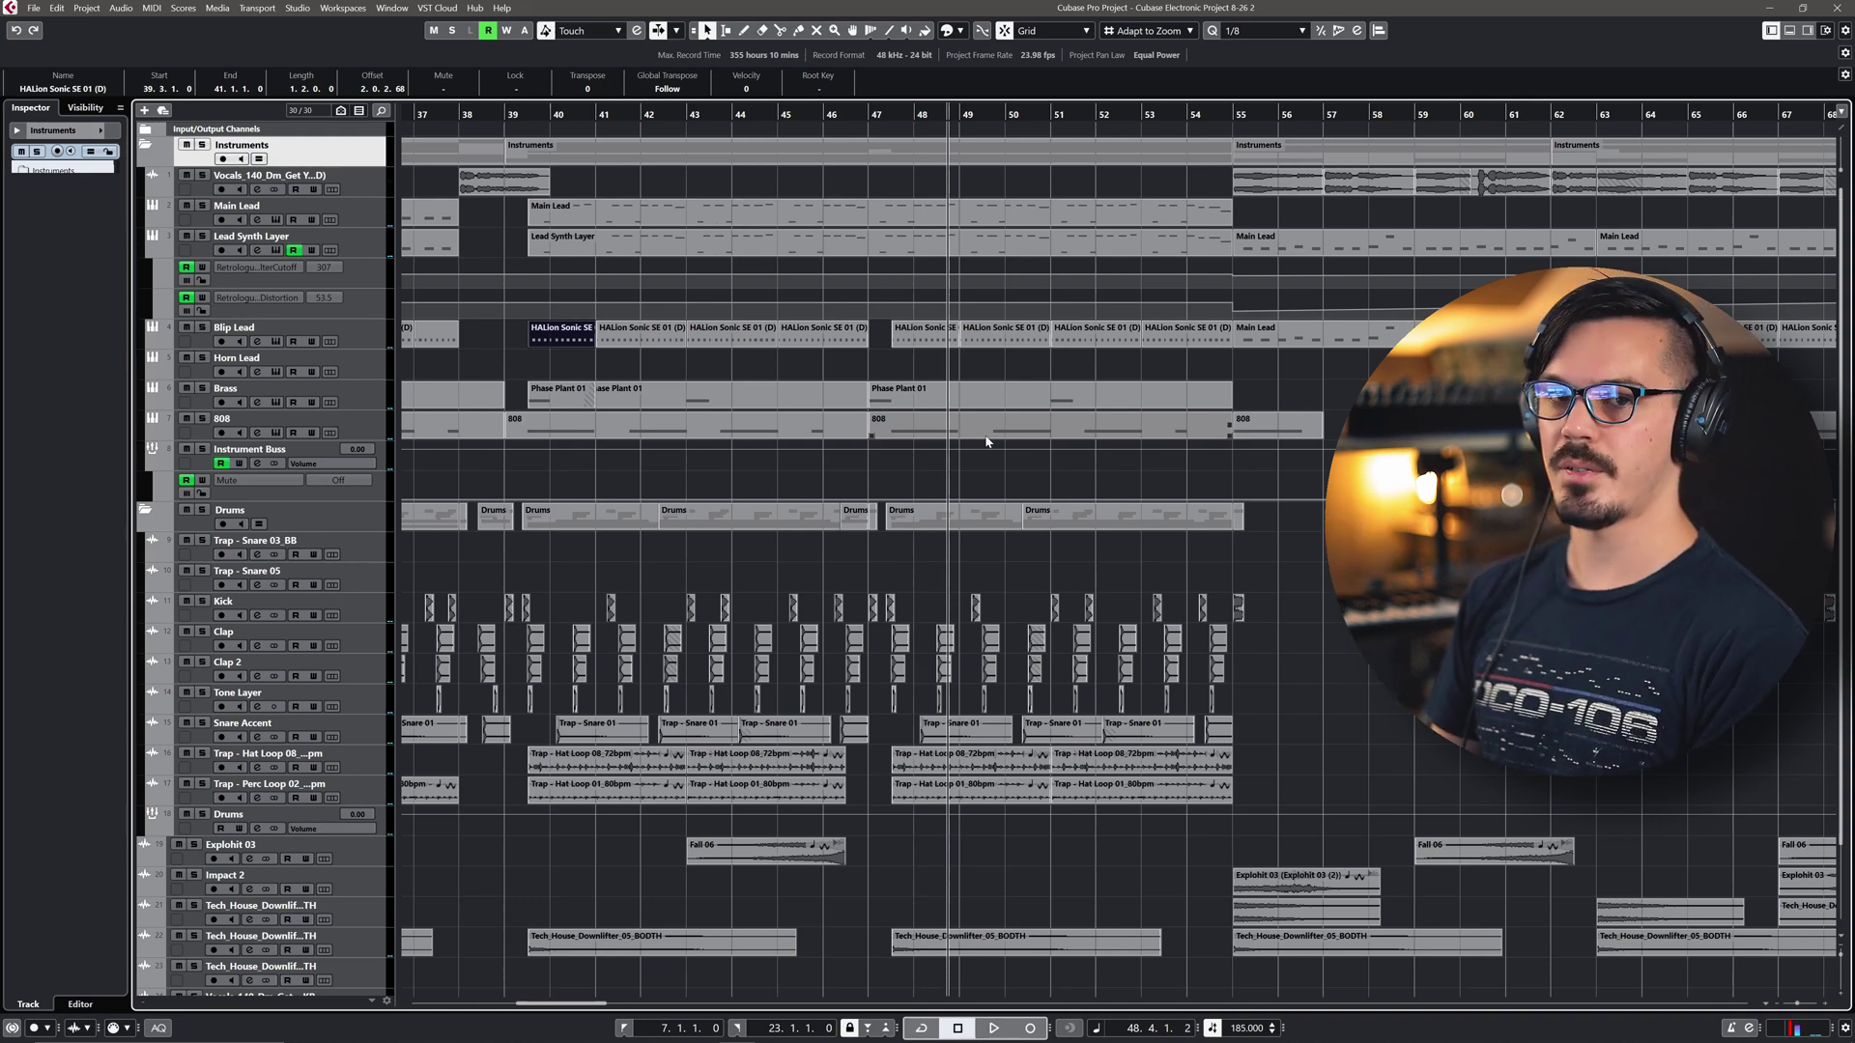
pyautogui.scroll(-3, 915, 521)
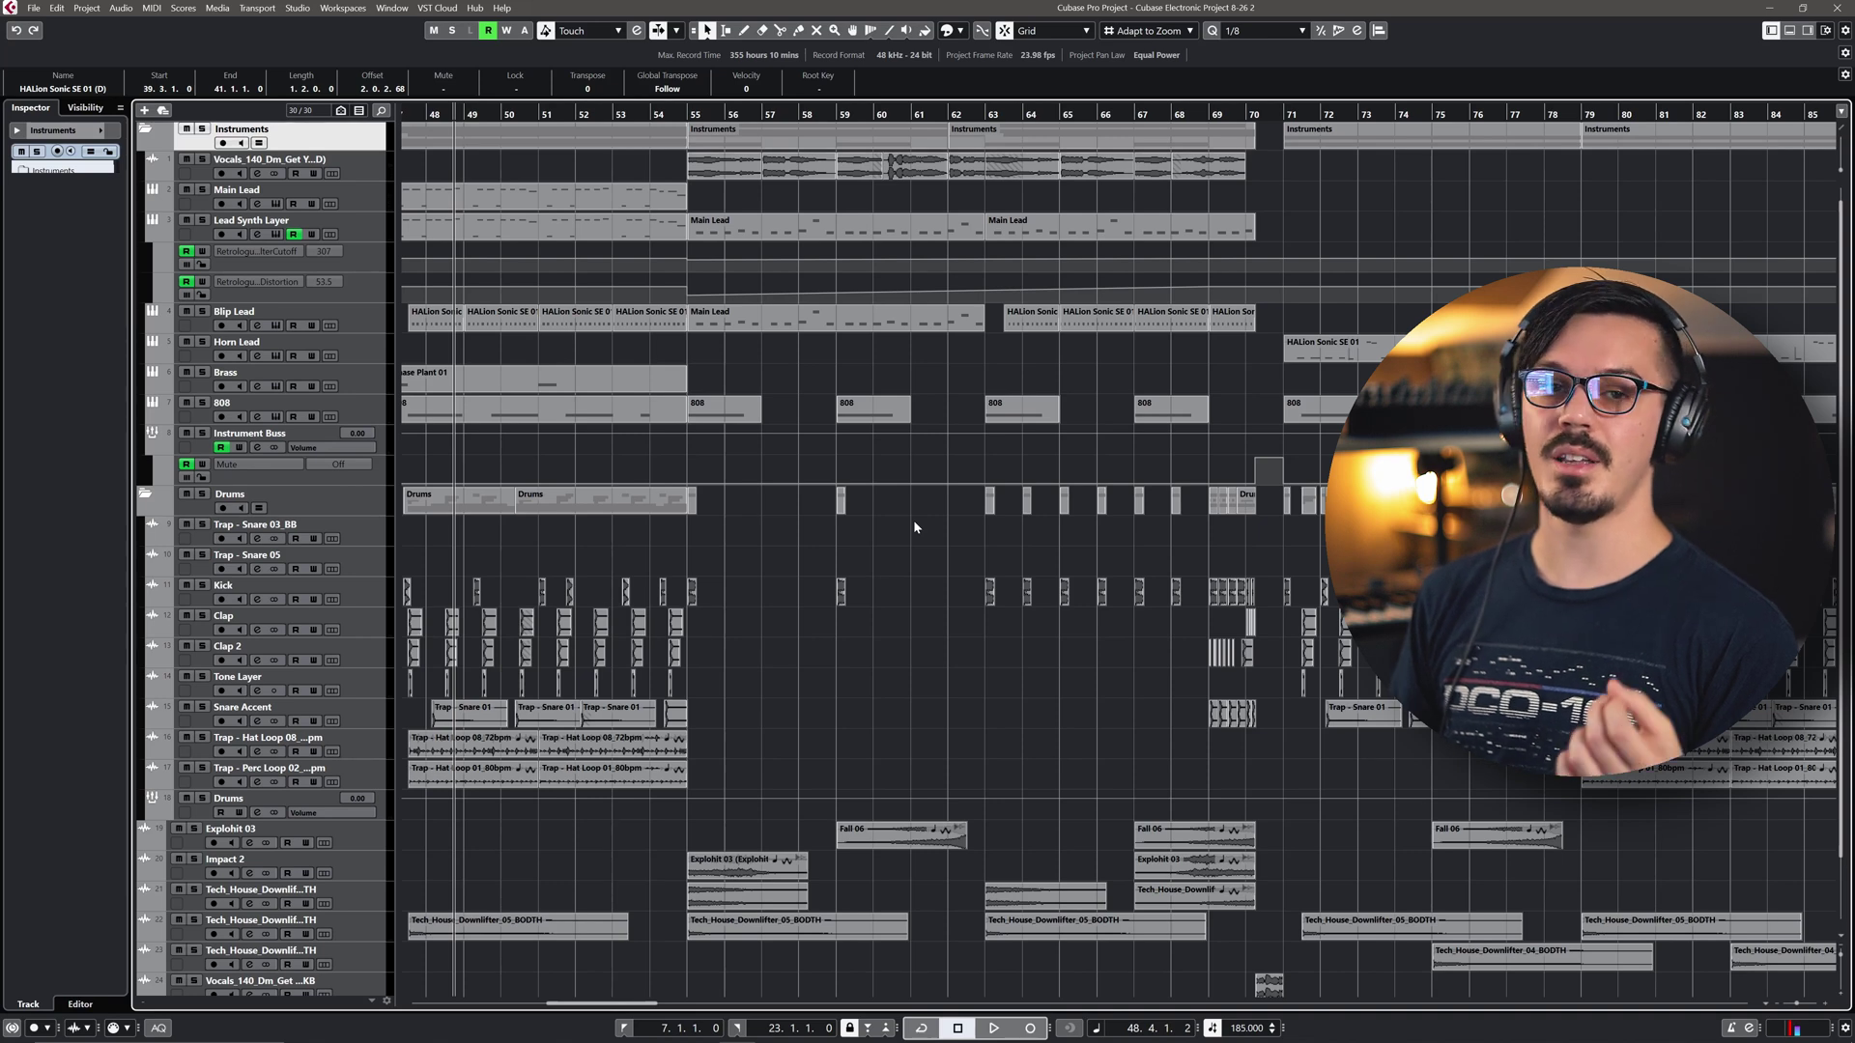
# Zoom into bars 48–74 and play the drop from bar 53.
pyautogui.click(1247, 230)
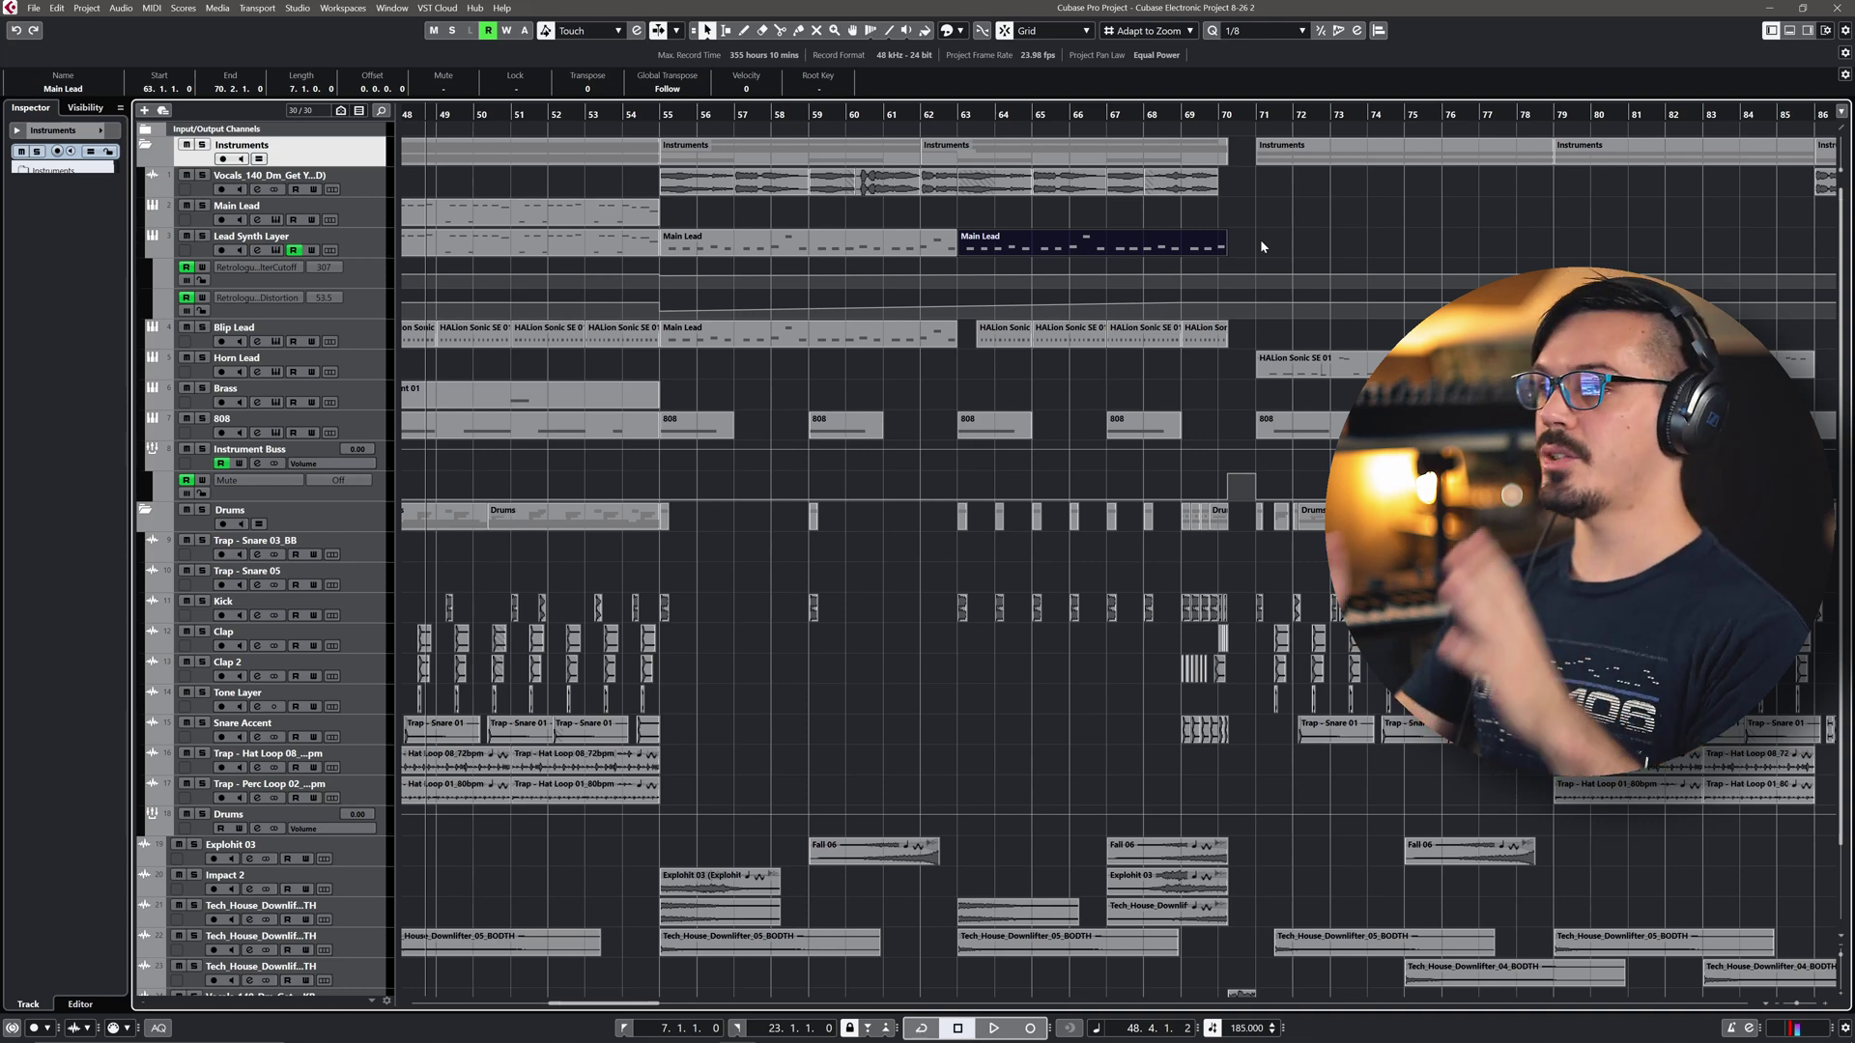
pyautogui.scroll(-6, 1259, 240)
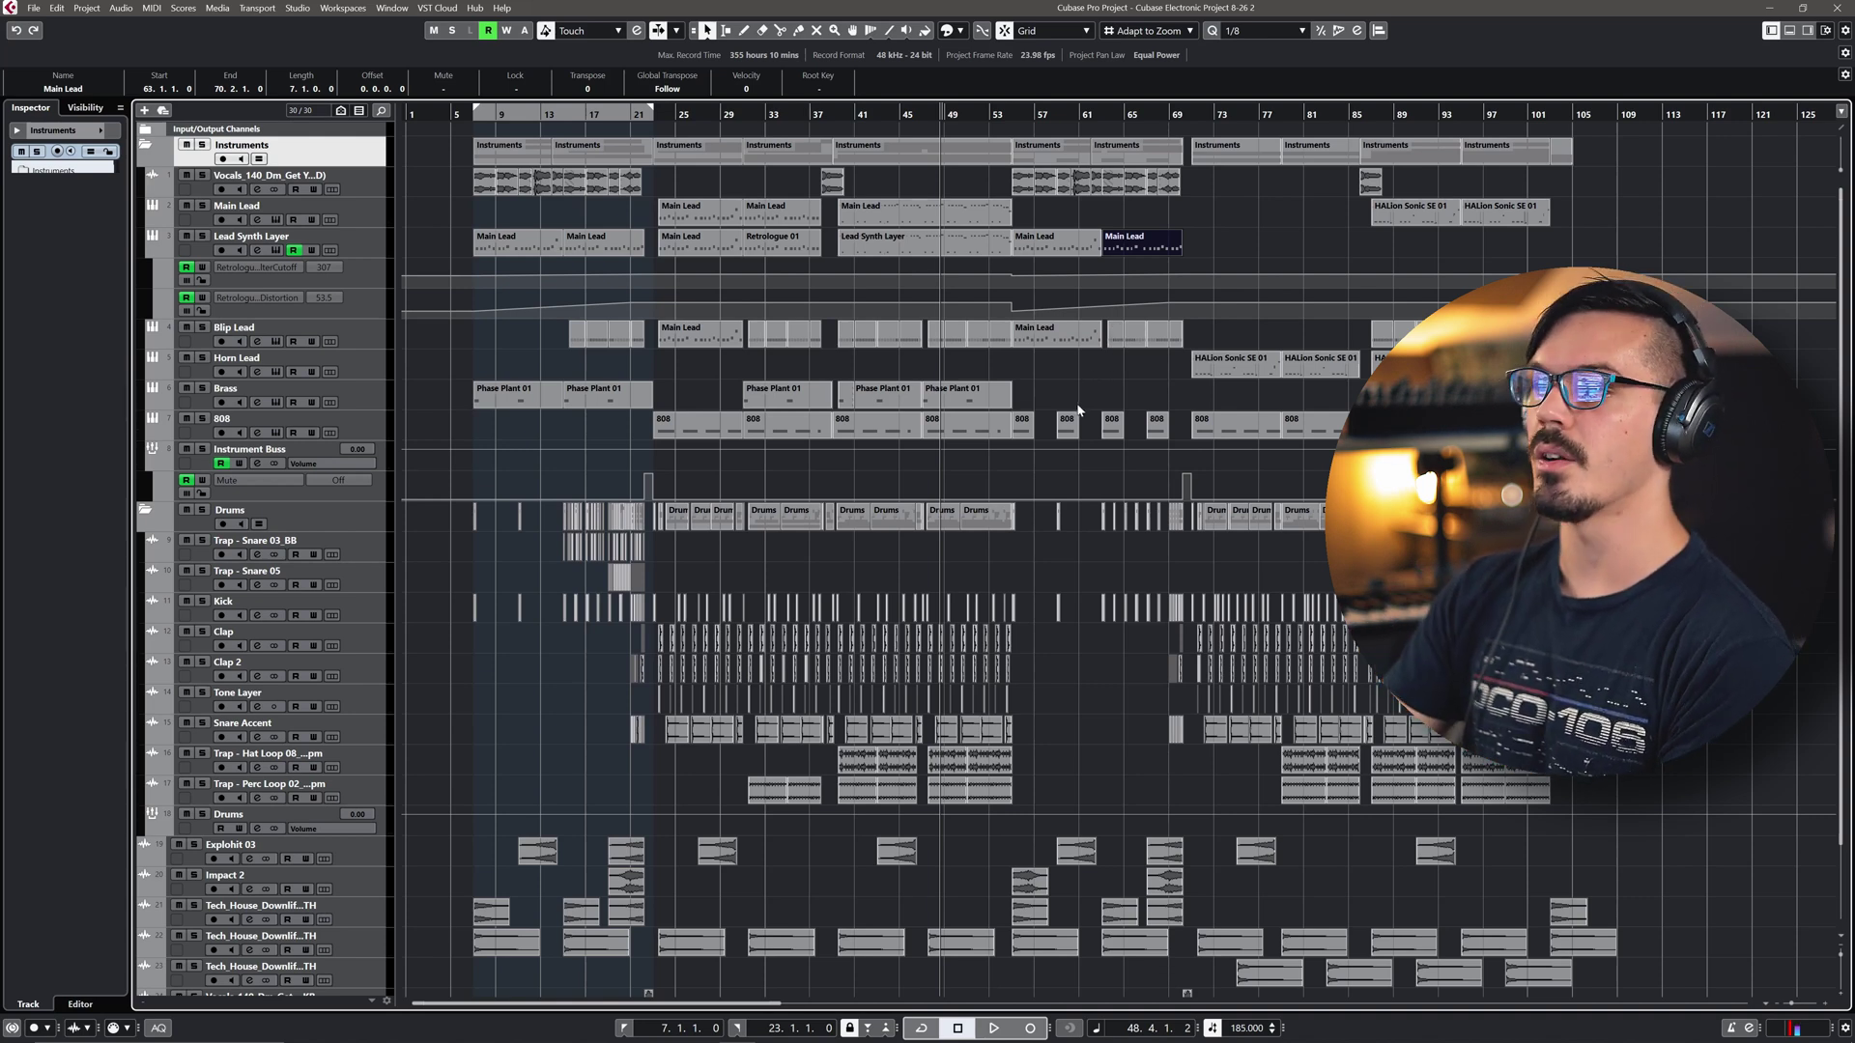
pyautogui.press('h')
pyautogui.press('h')
pyautogui.press('h')
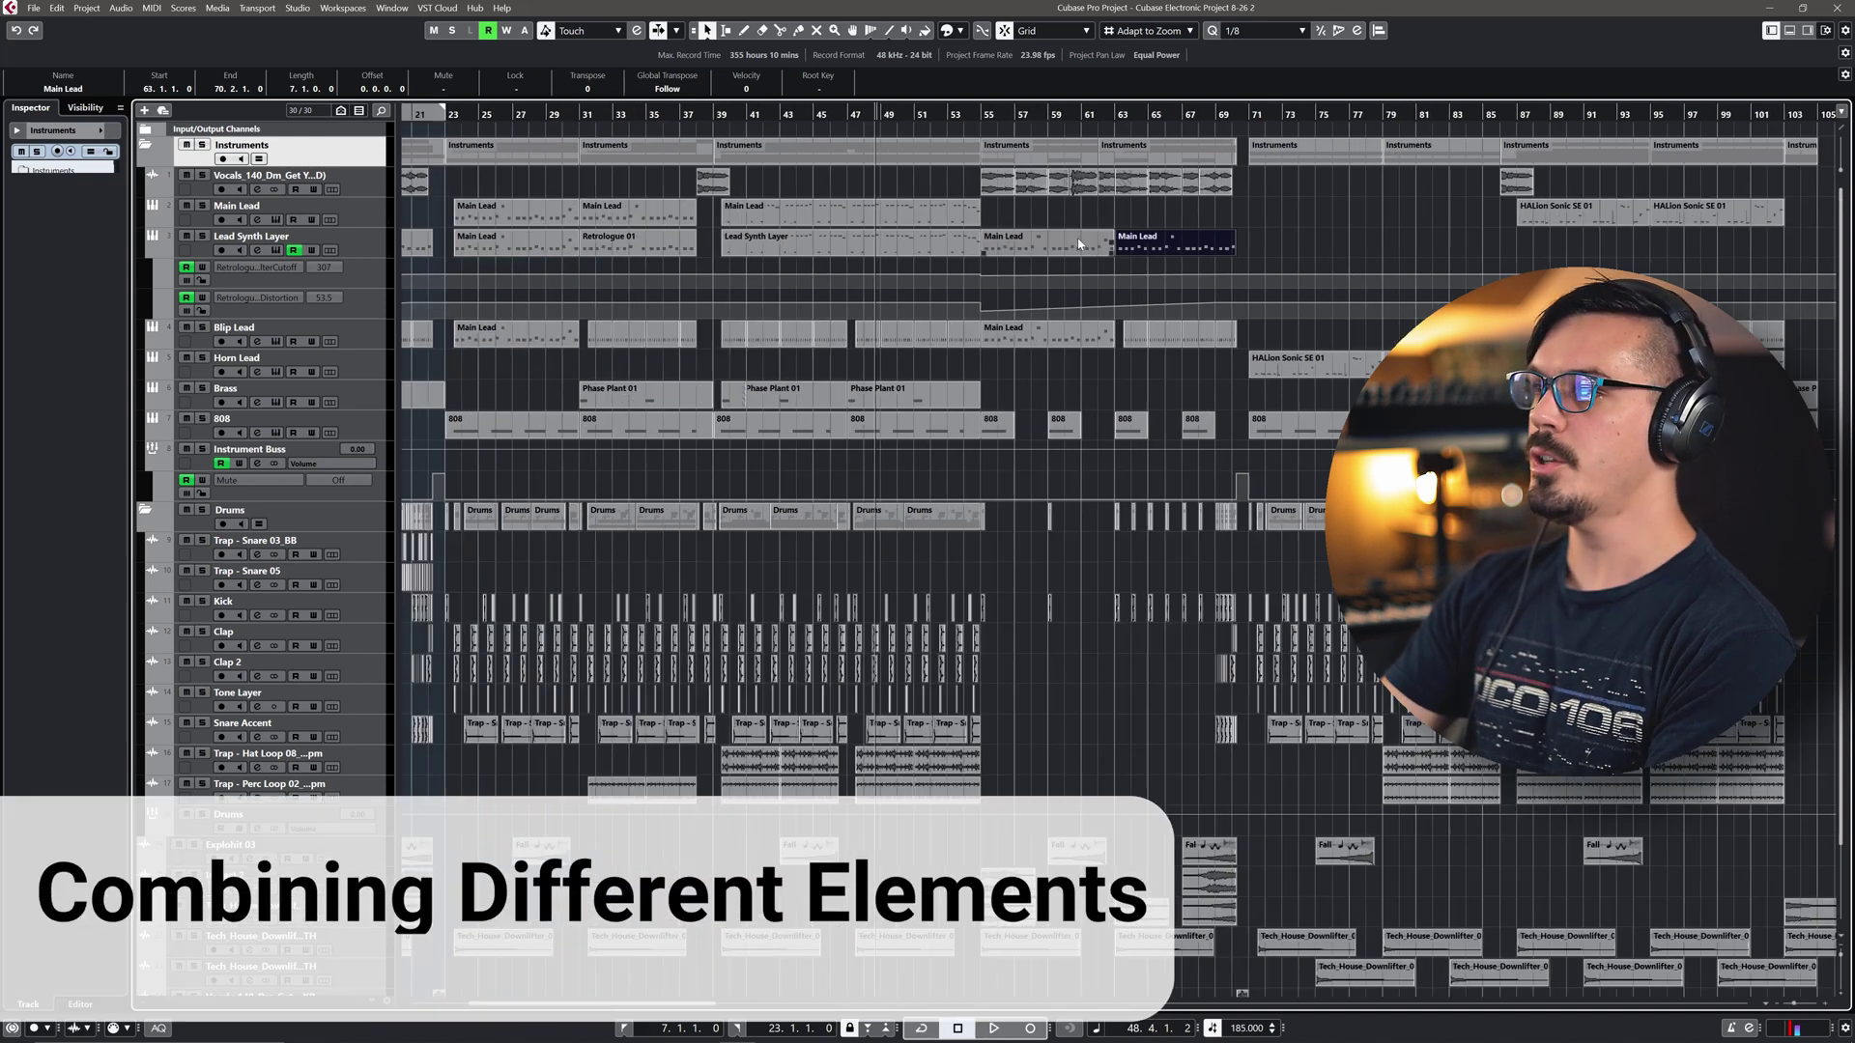
pyautogui.click(667, 114)
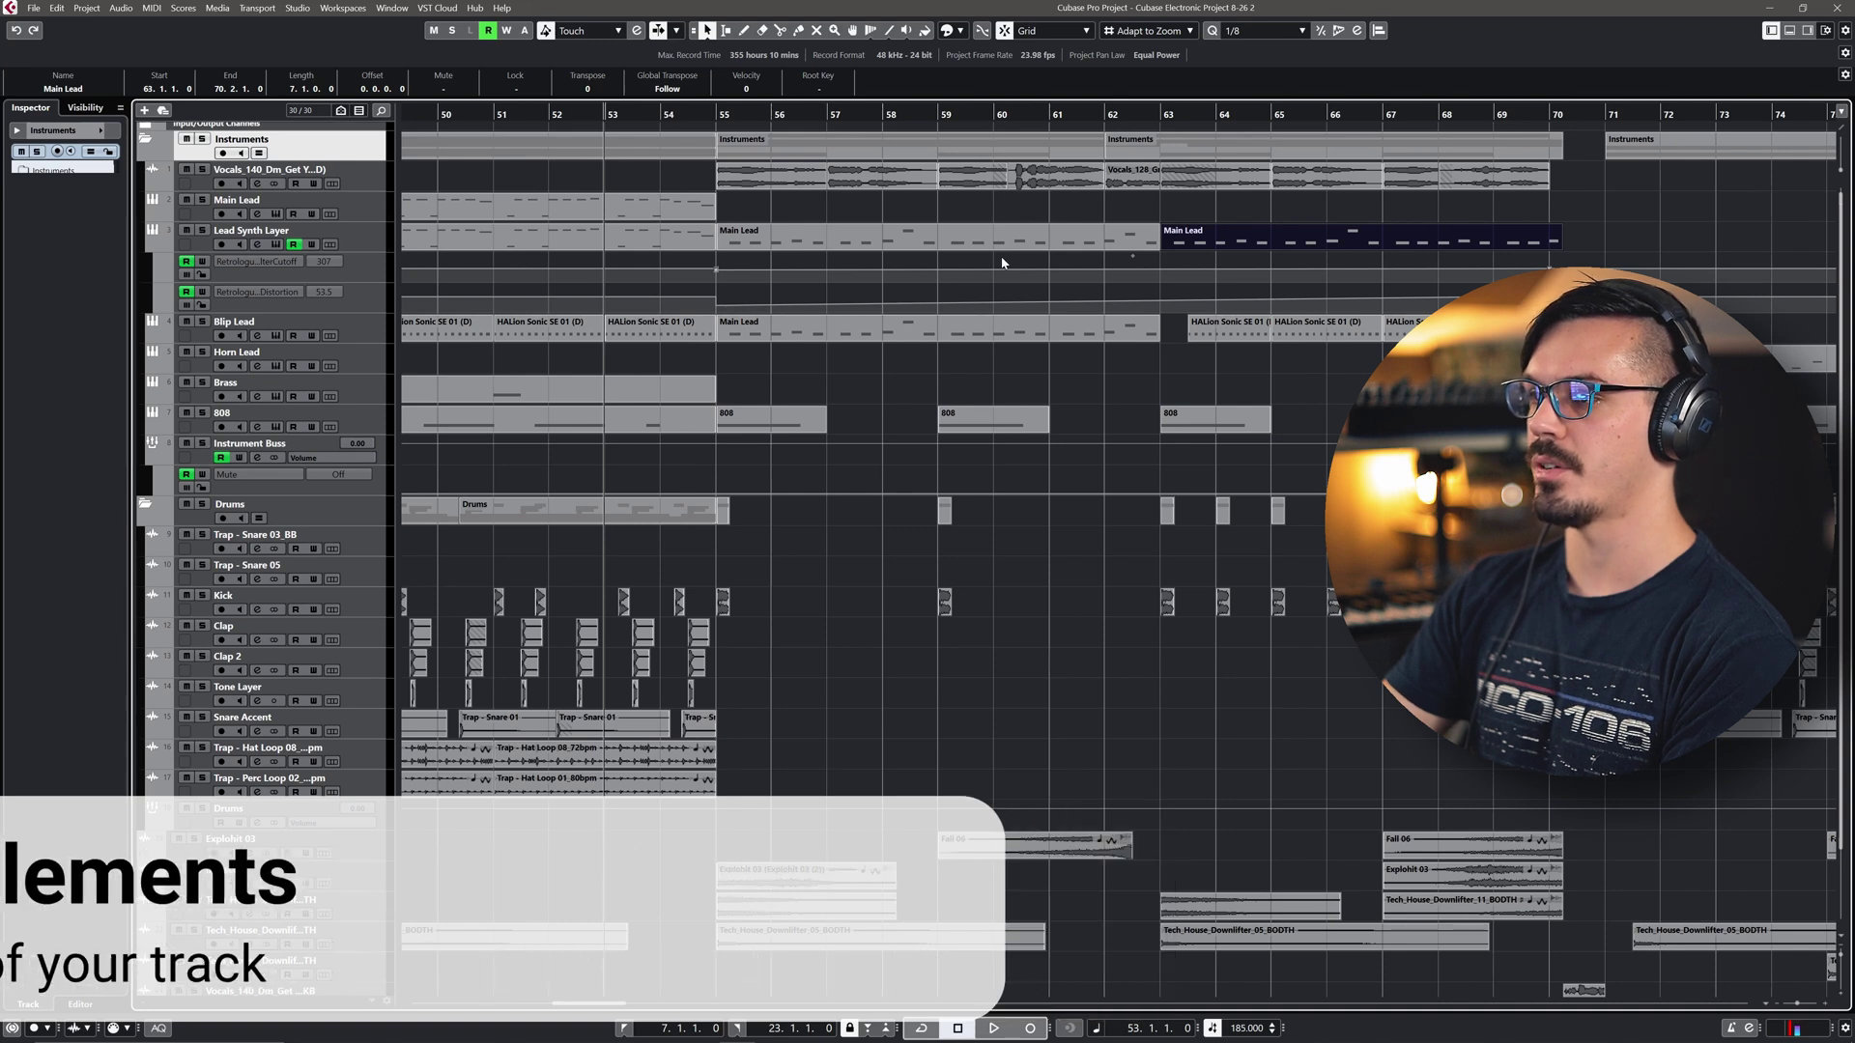
pyautogui.press('space')
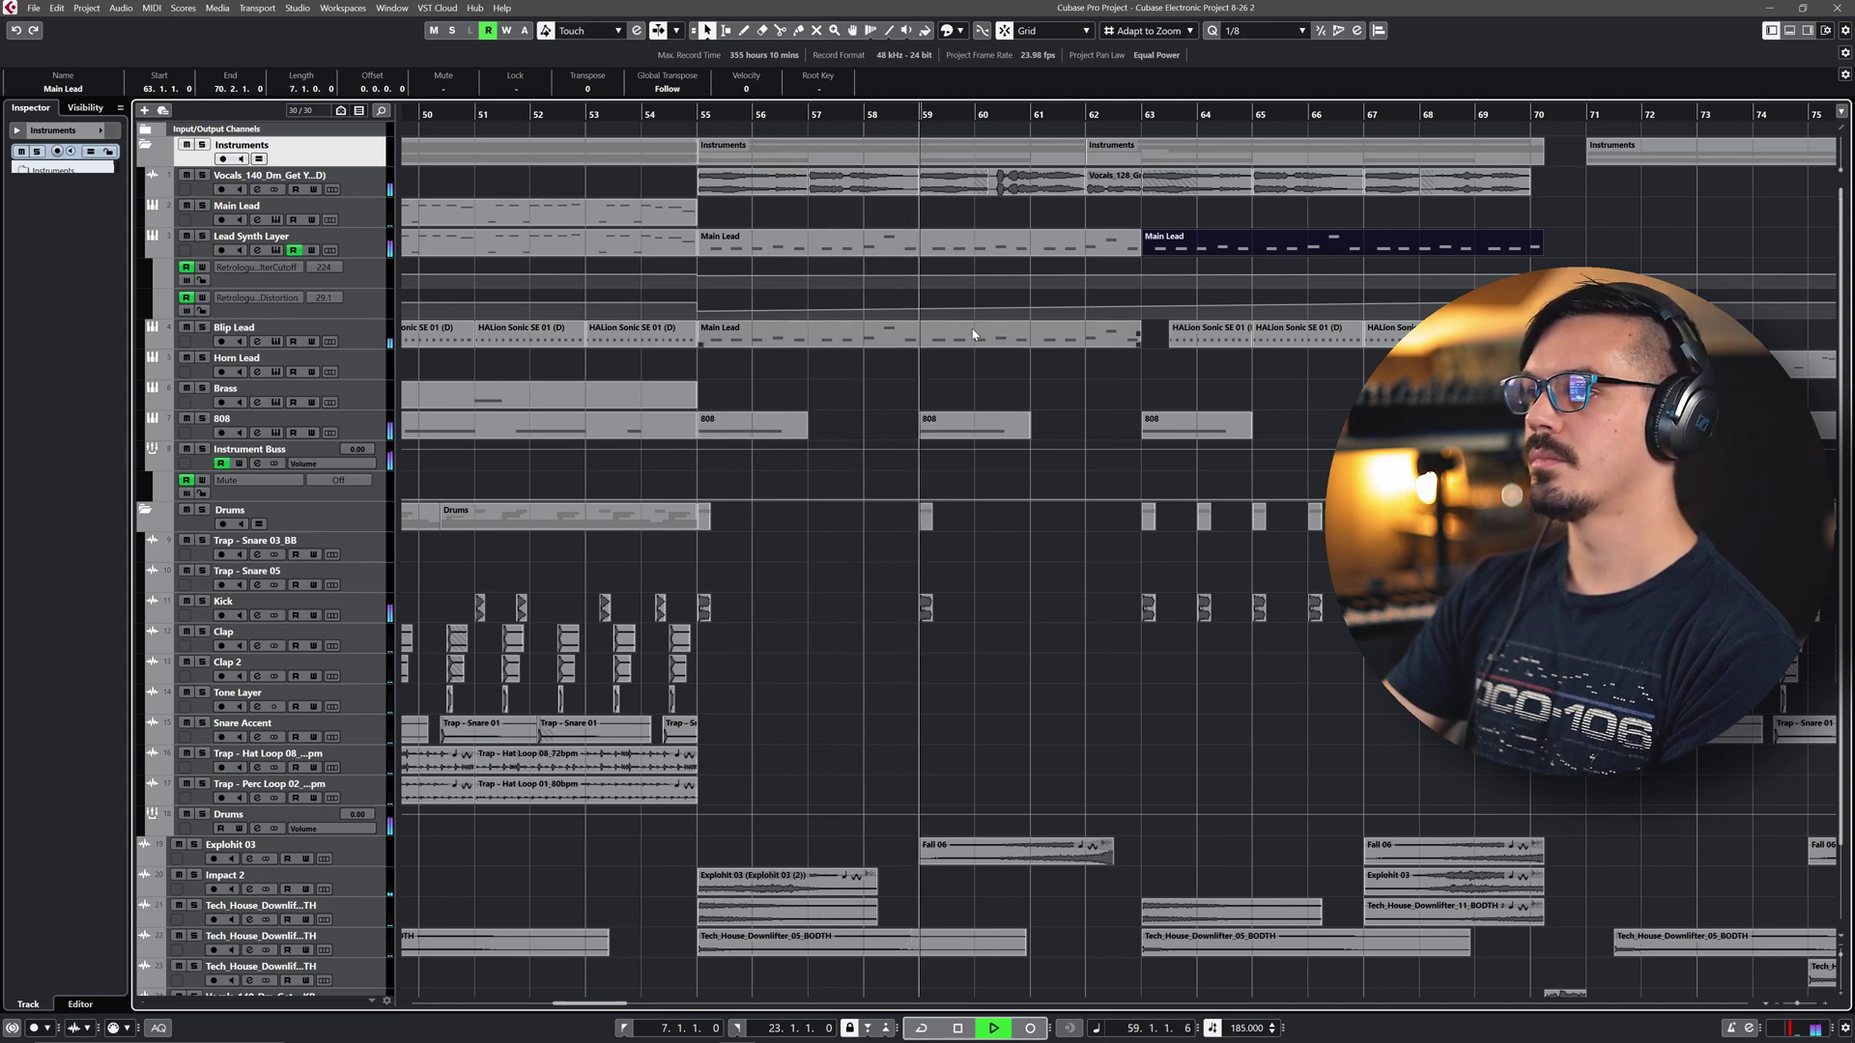
pyautogui.press('space')
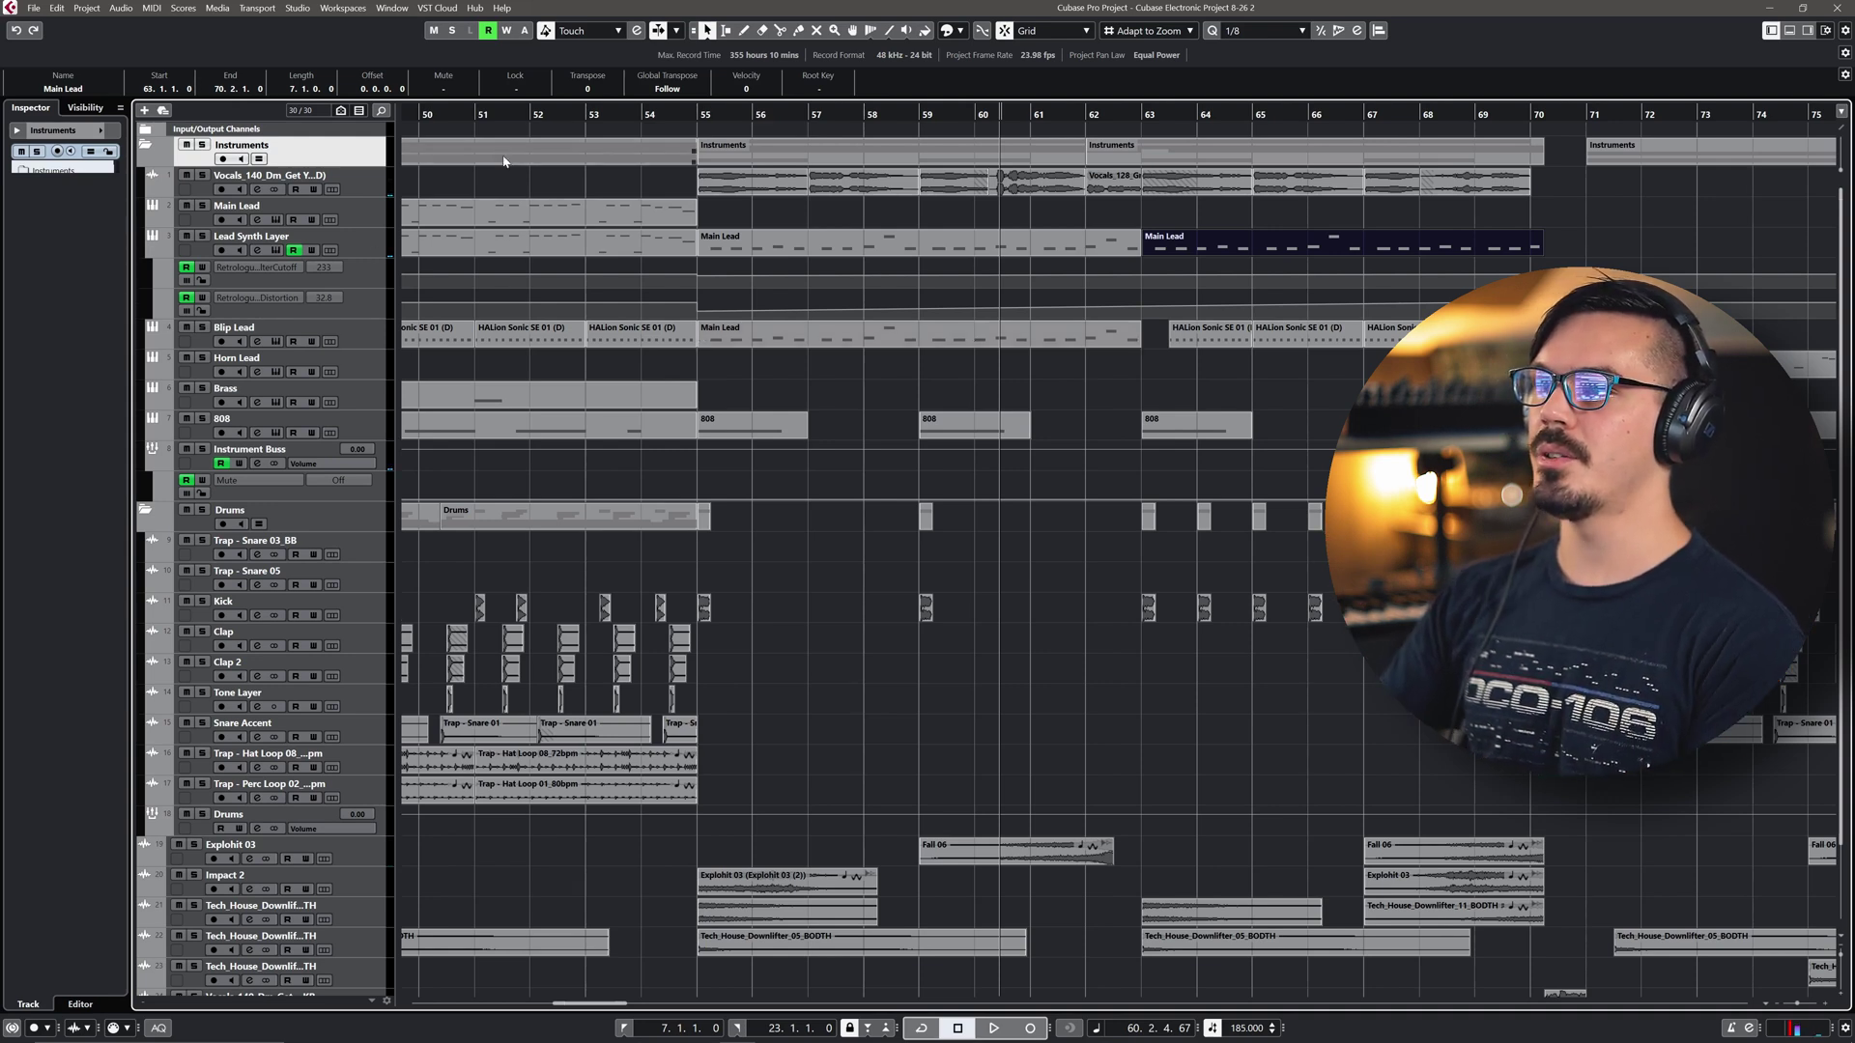
# With the Mute tool, mute the 808 parts at bars 55 and 59.
pyautogui.click(474, 116)
pyautogui.rightClick(995, 340)
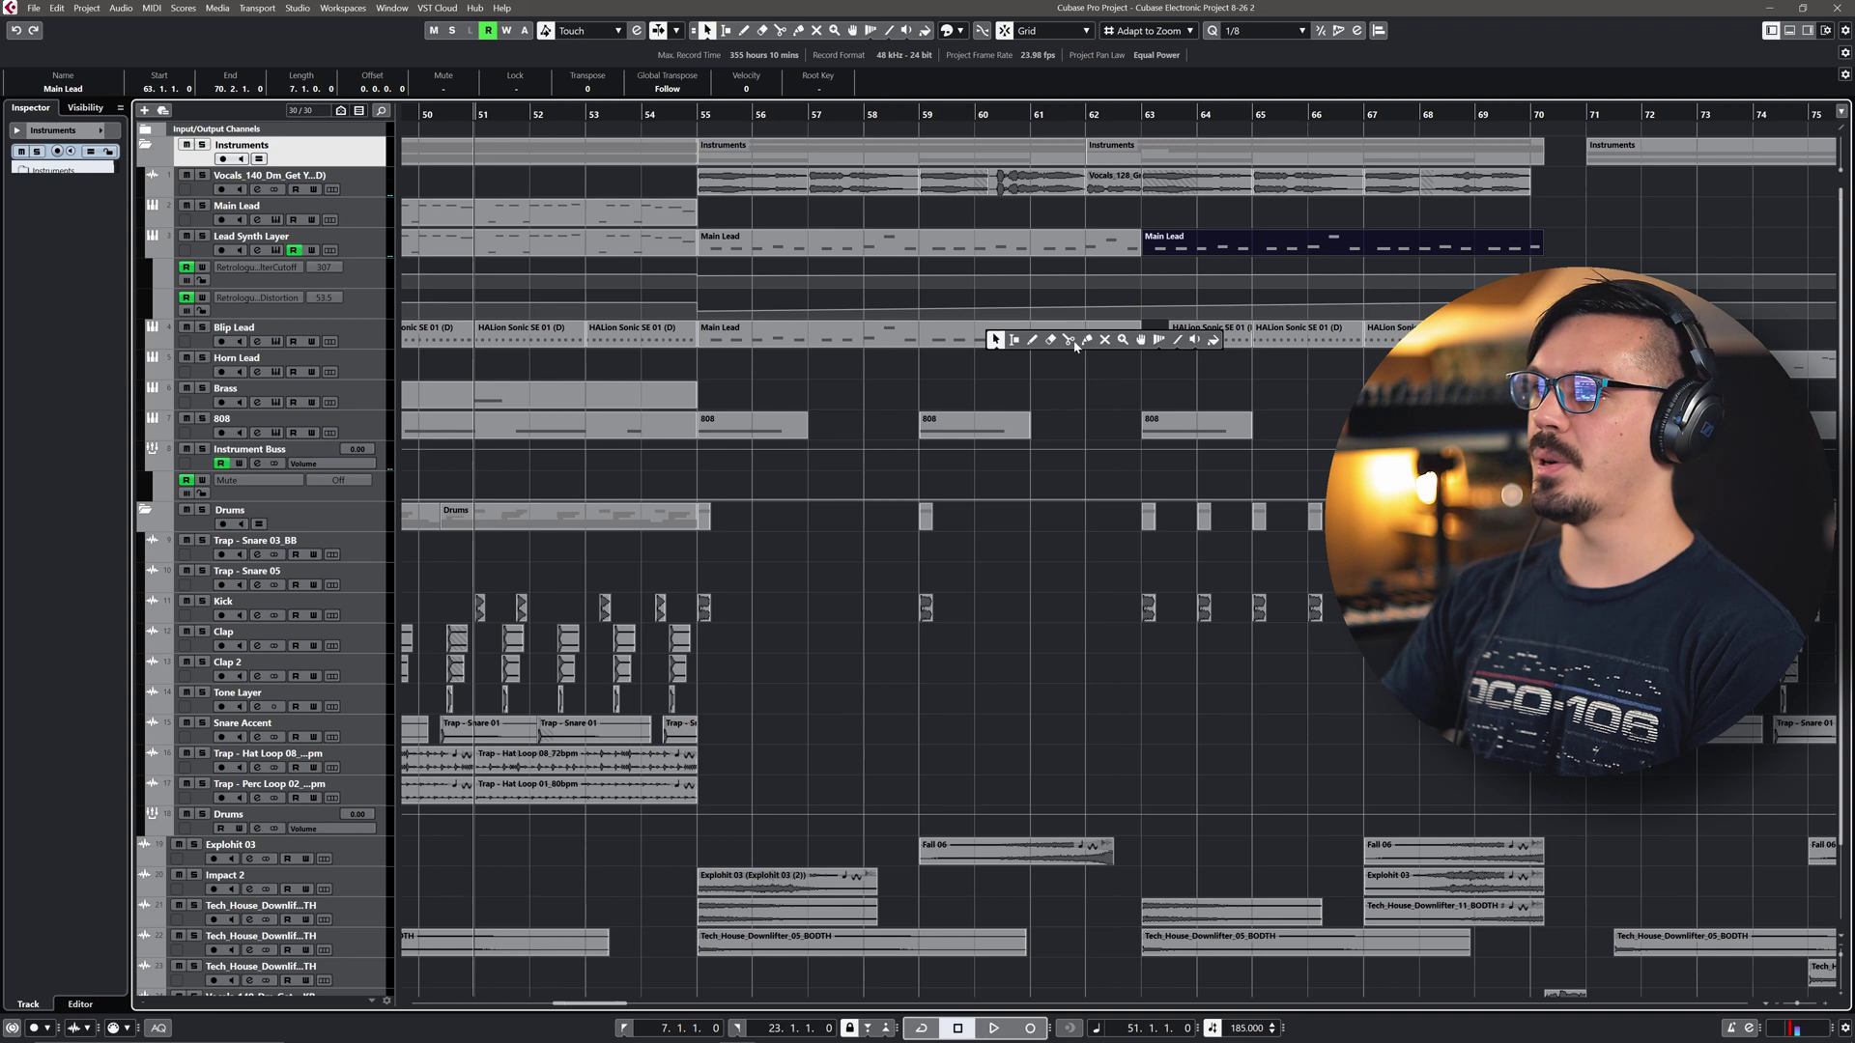
pyautogui.click(1106, 340)
pyautogui.moveTo(1077, 409); pyautogui.dragTo(829, 409)
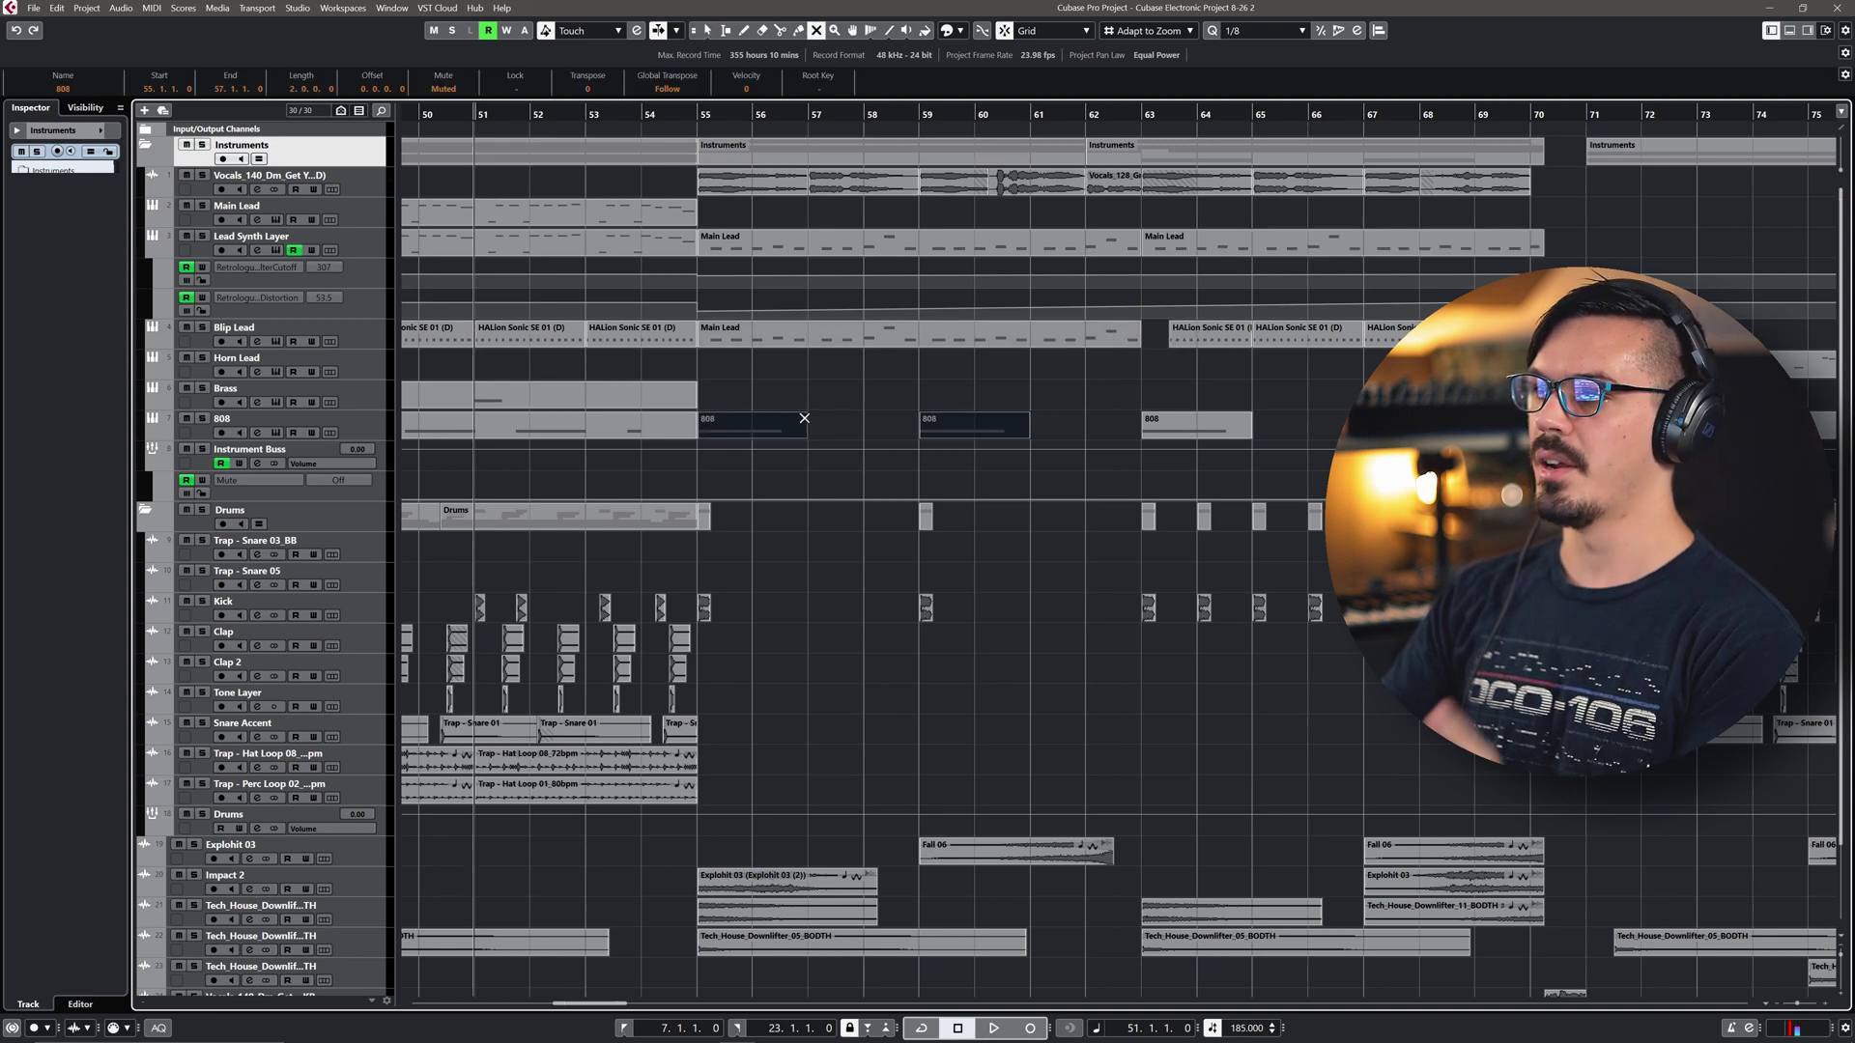
# Play from bar 51, then solo Impact 2 and hear its Explohit 03 hit at bar 67.
pyautogui.press('space')
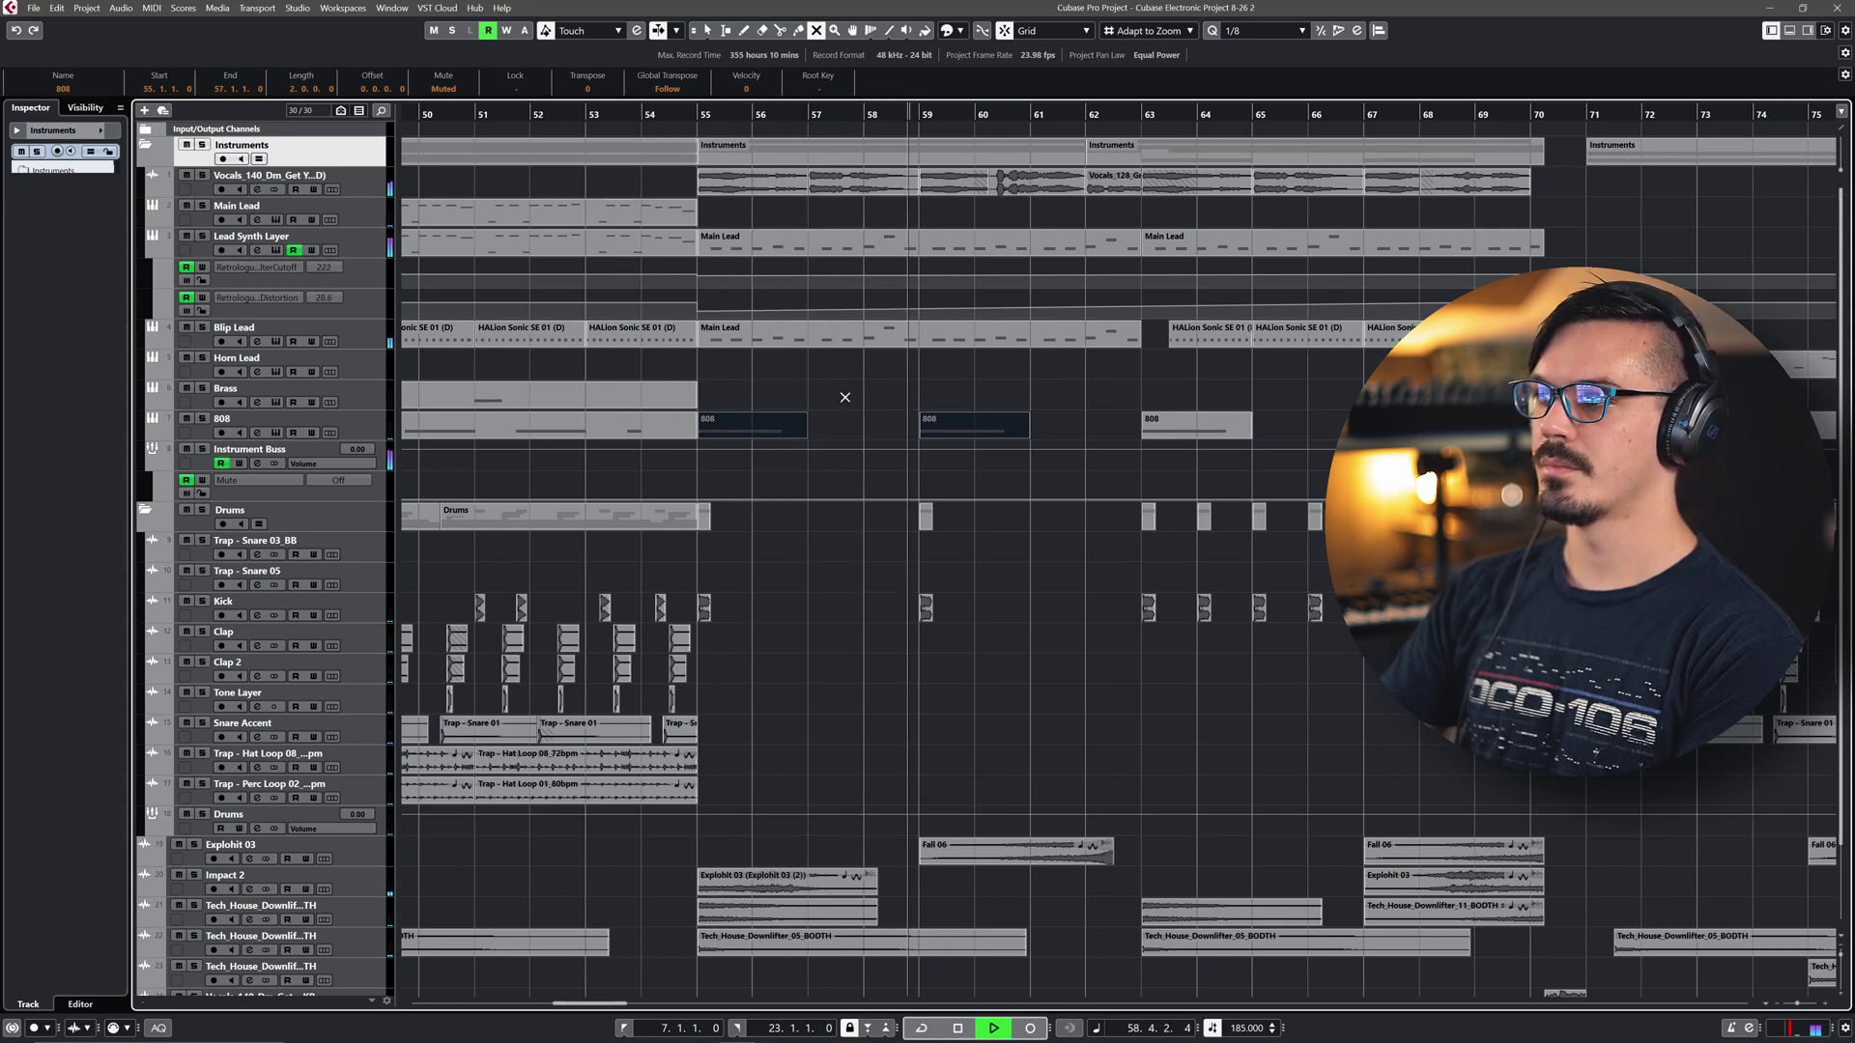
pyautogui.moveTo(792, 383); pyautogui.dragTo(937, 431)
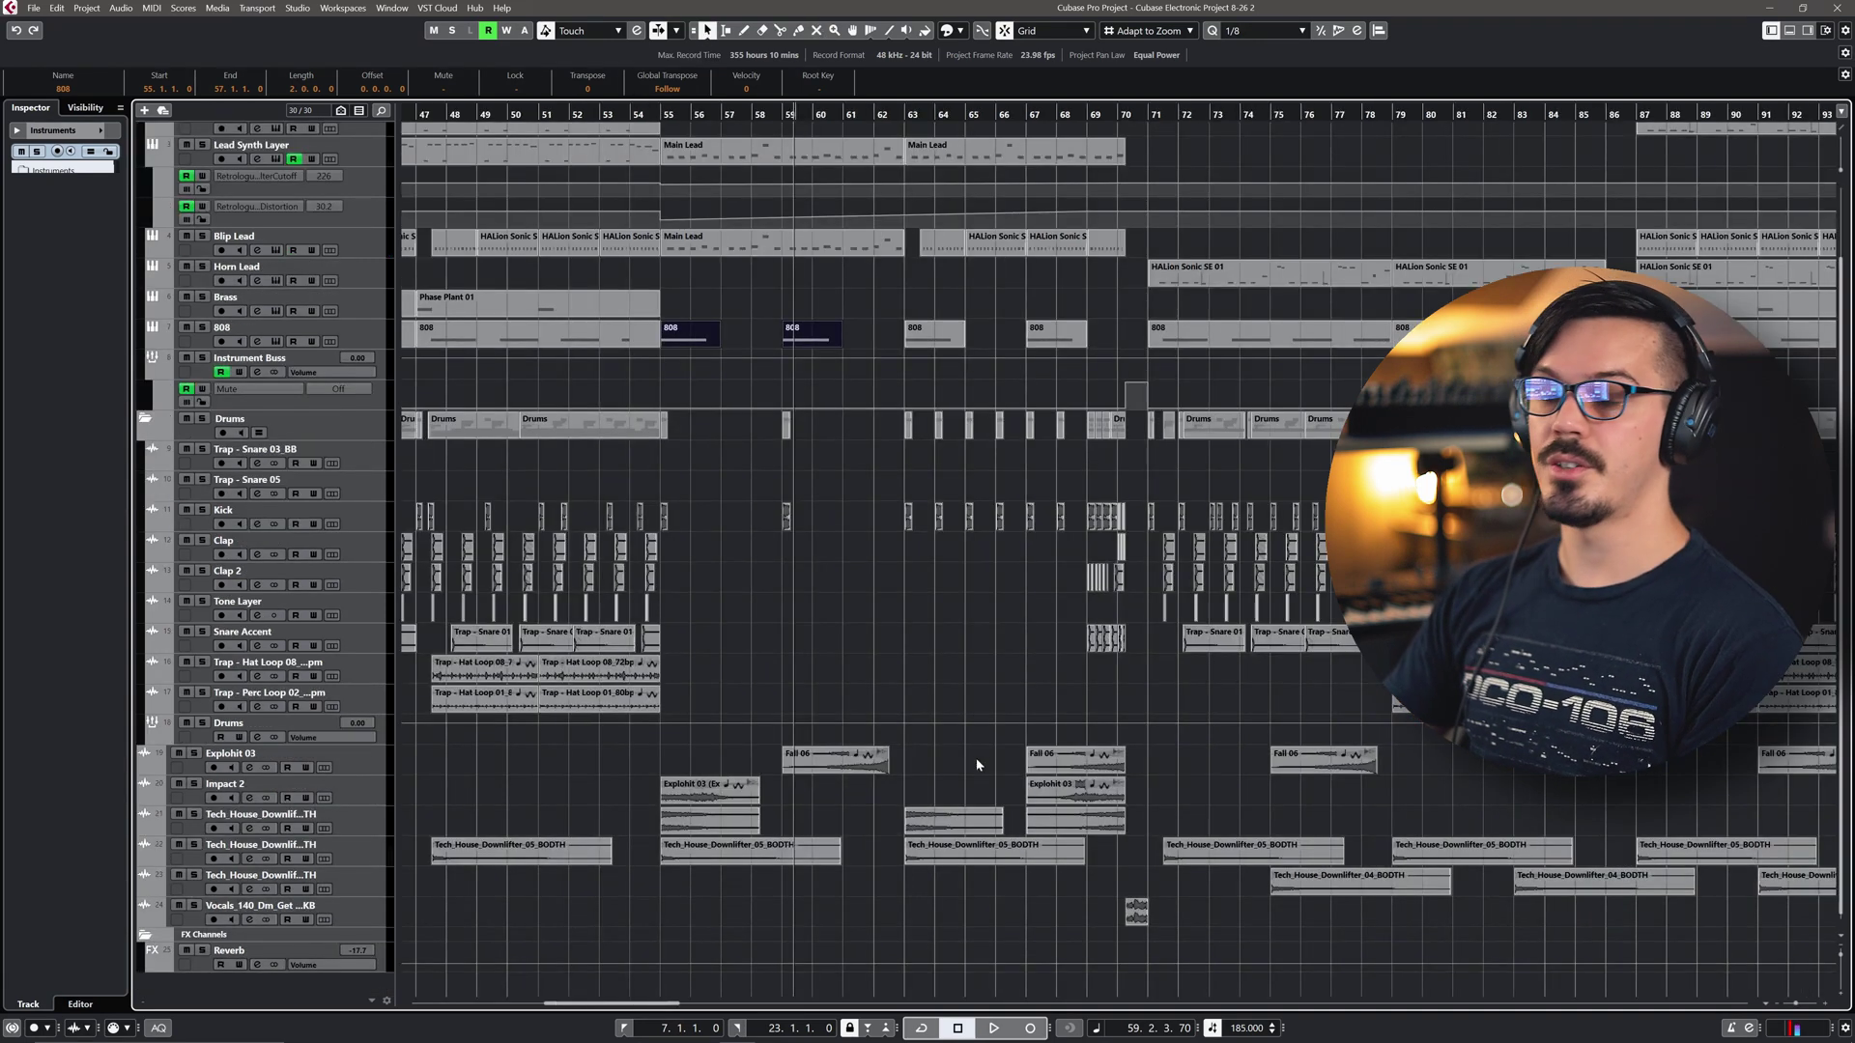
pyautogui.click(976, 758)
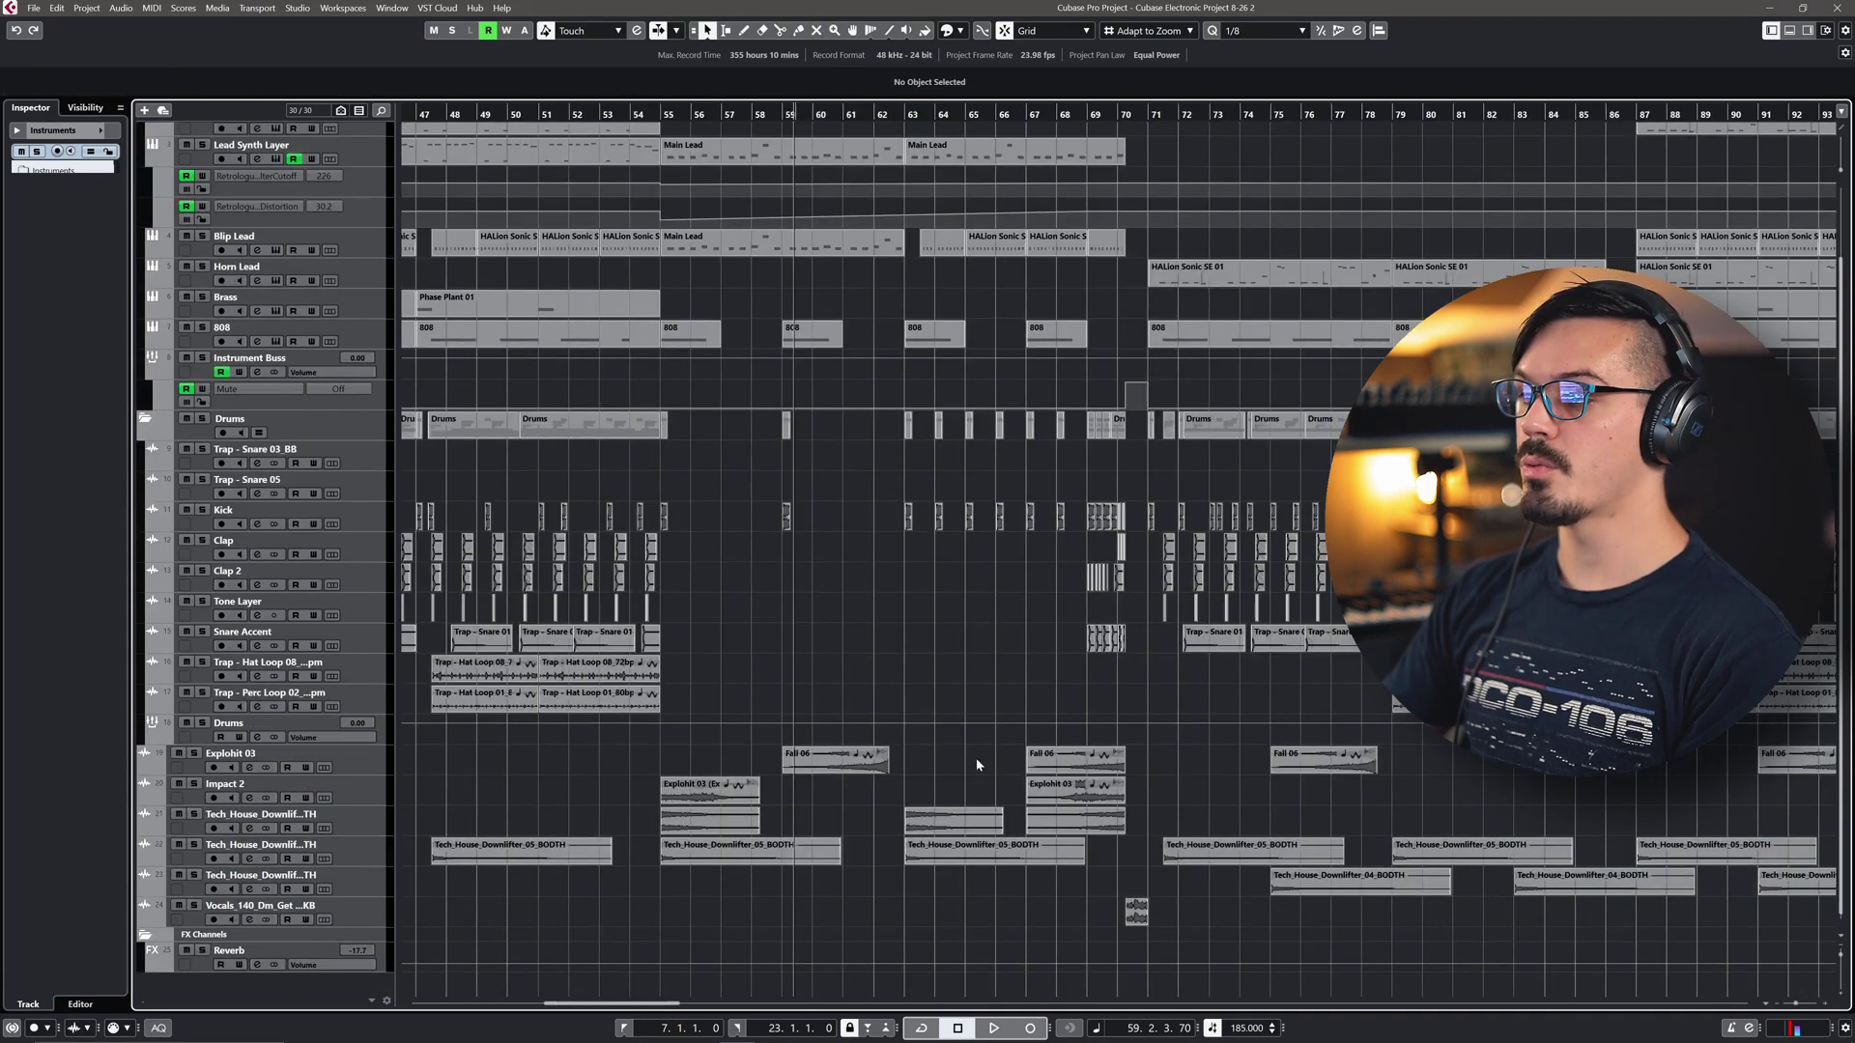
pyautogui.click(1063, 792)
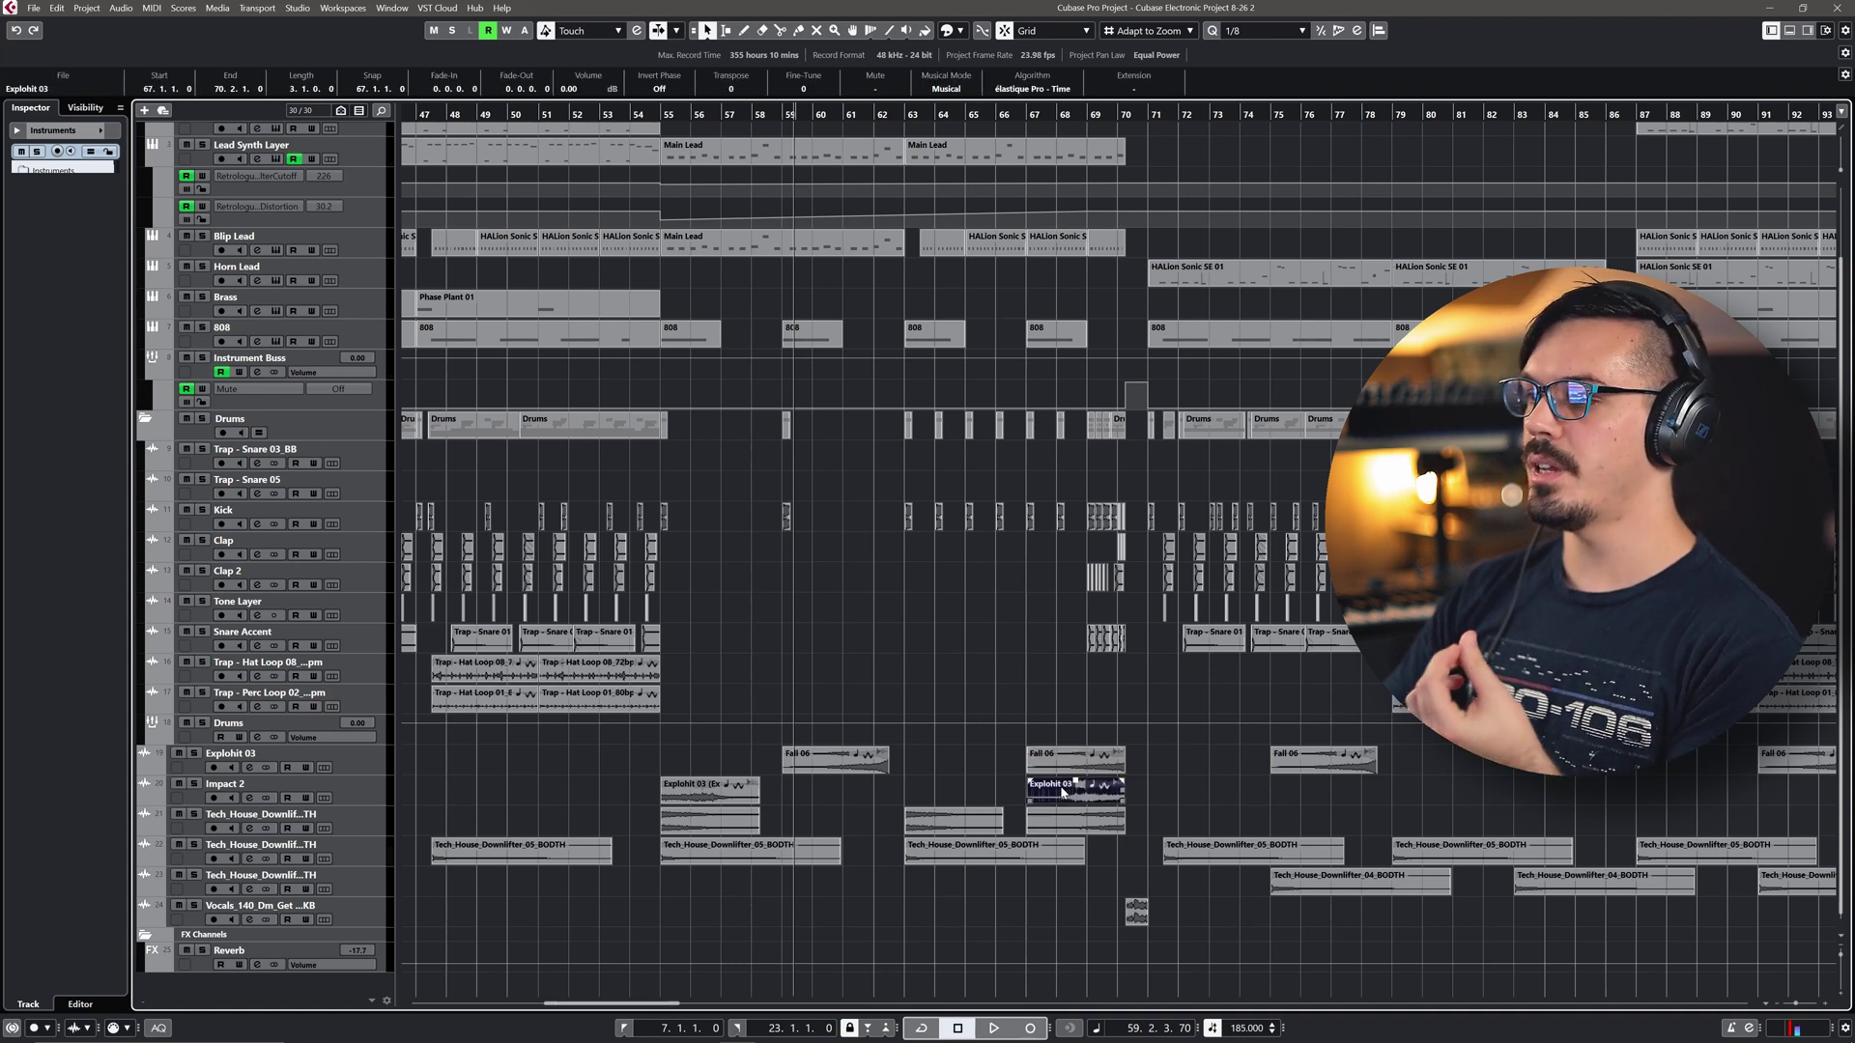
pyautogui.click(194, 784)
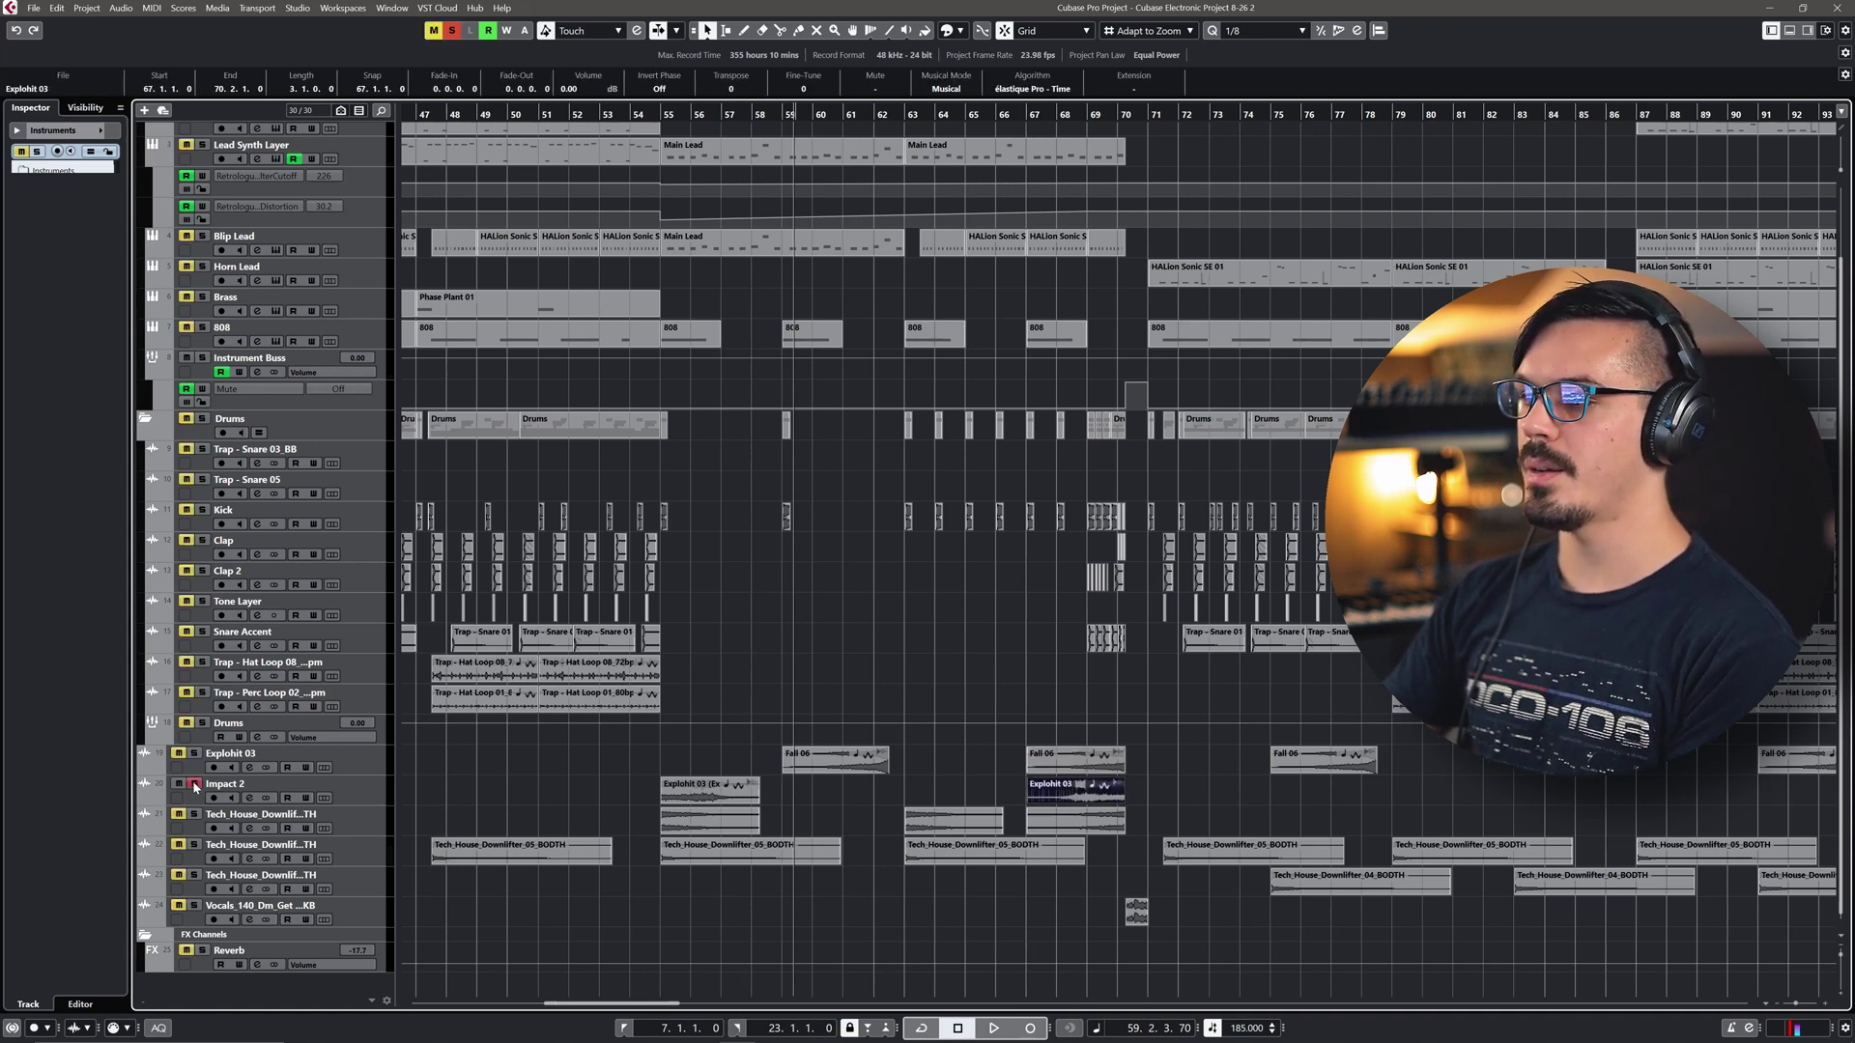
pyautogui.press('l')
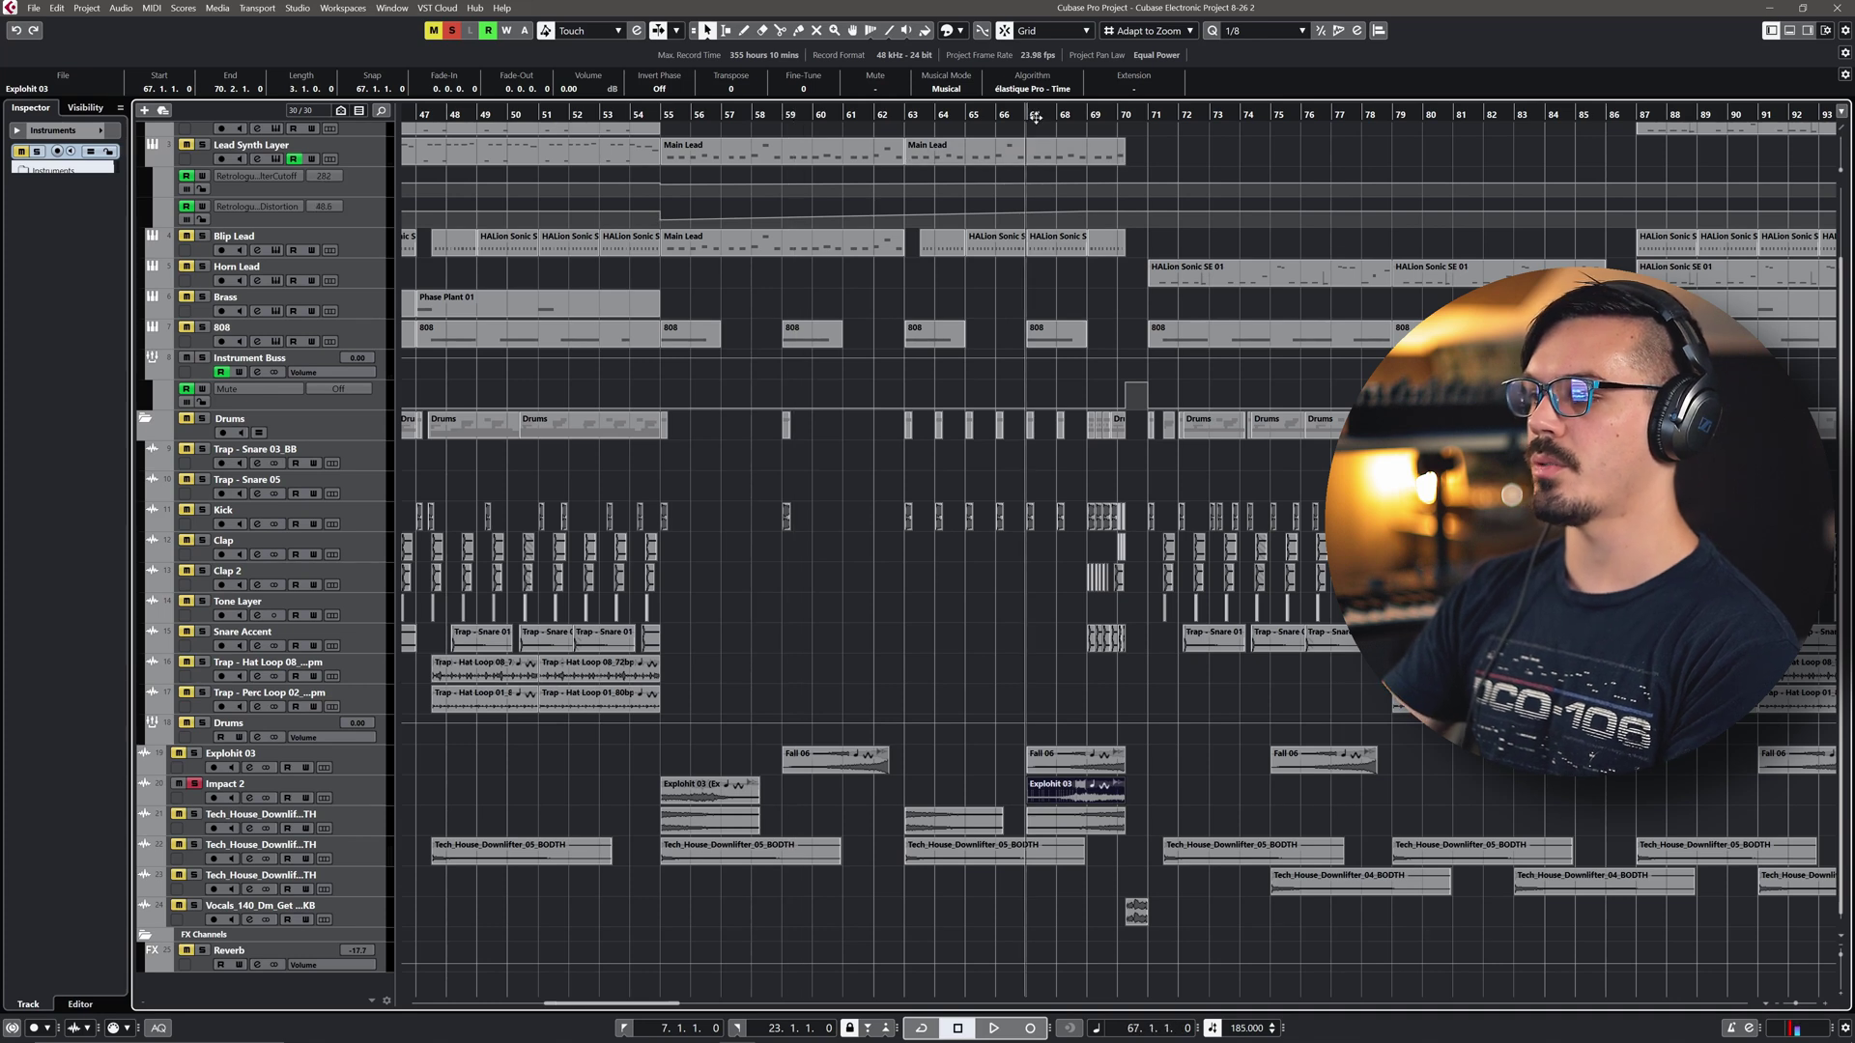
pyautogui.press('space')
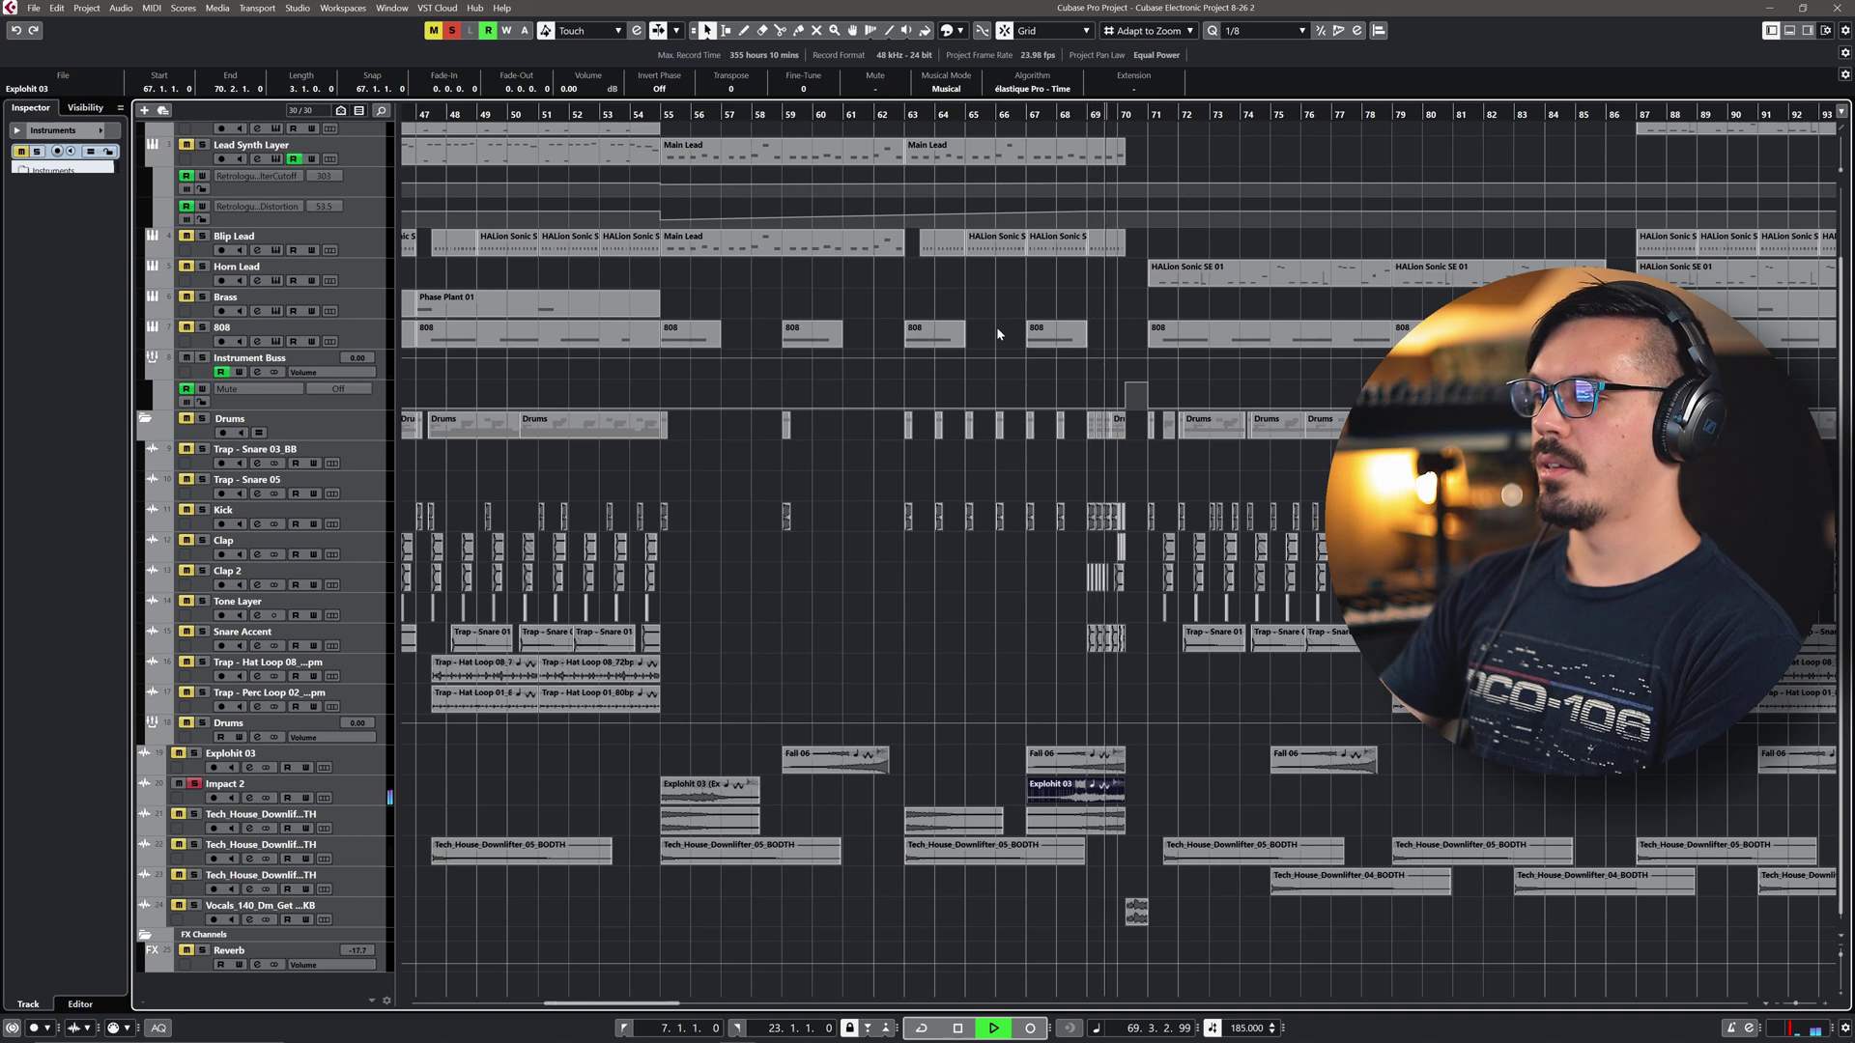
pyautogui.press('space')
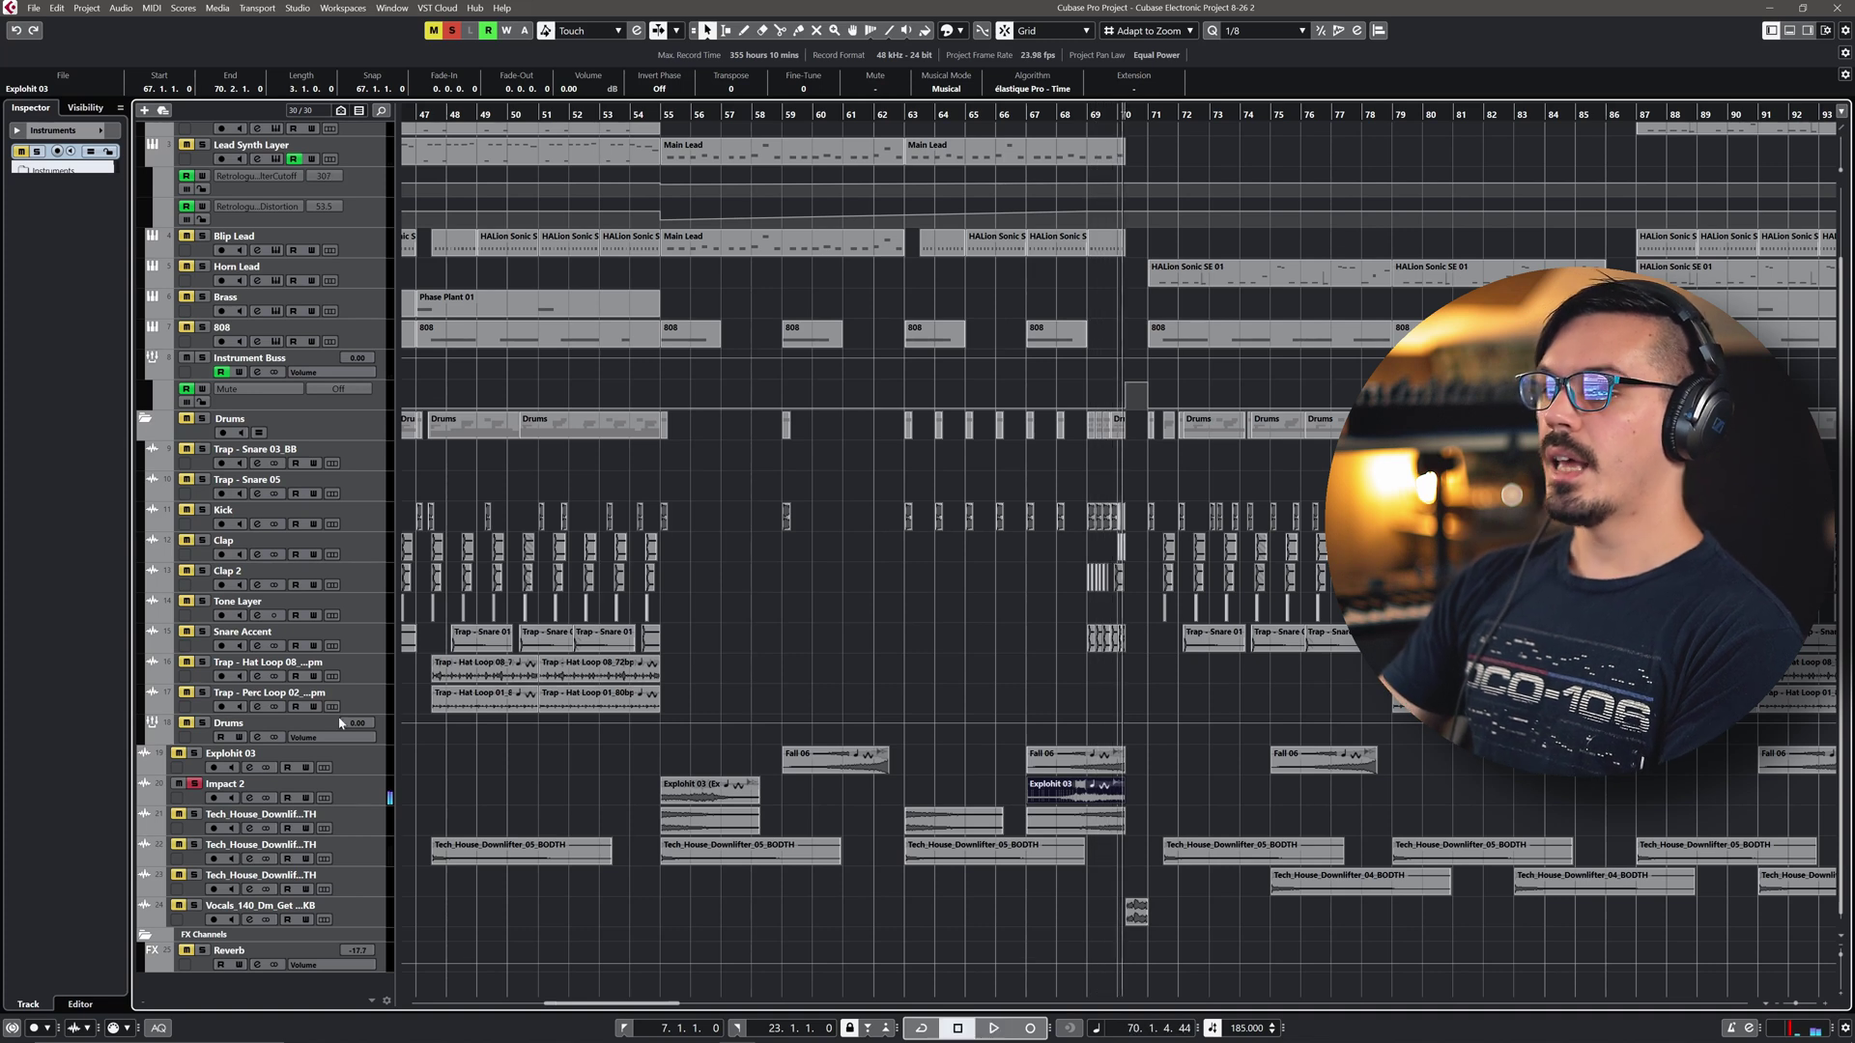
pyautogui.click(194, 785)
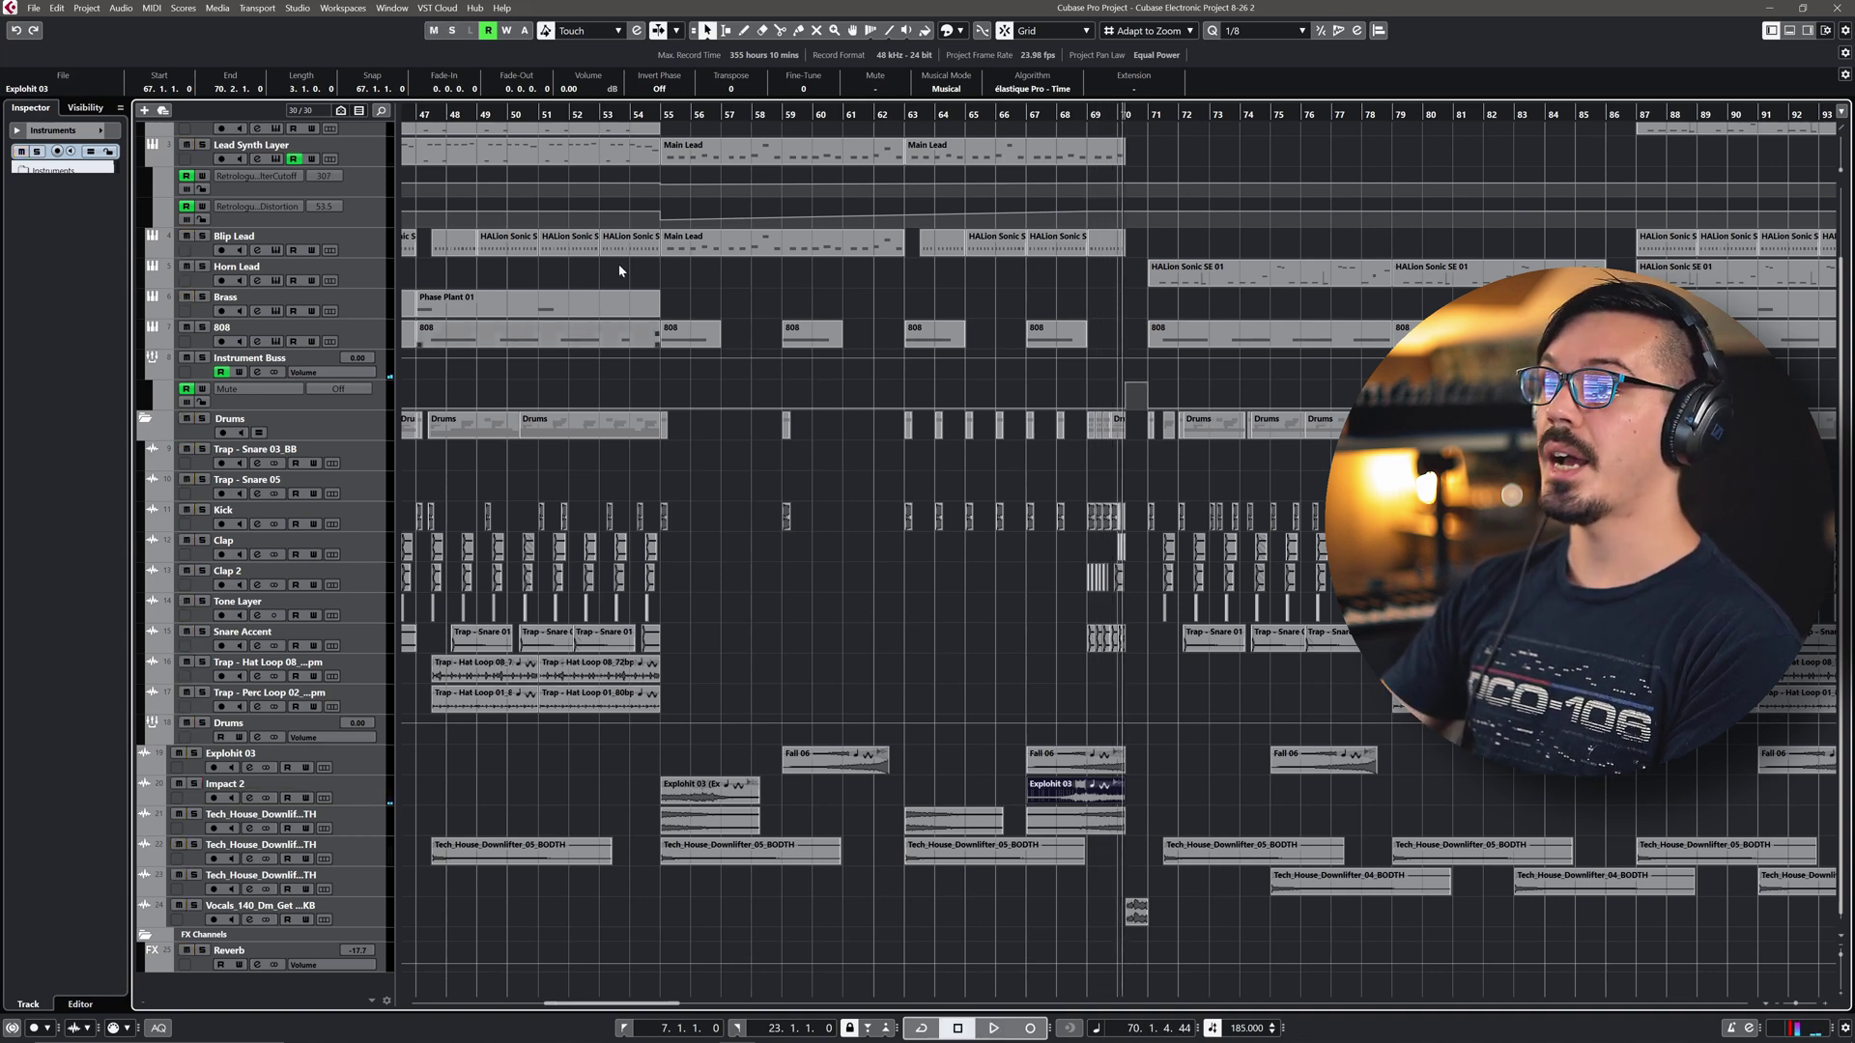
# Solo Impact 2 and both Tech_House_Downlifter tracks and play them from bar 55.
pyautogui.click(664, 108)
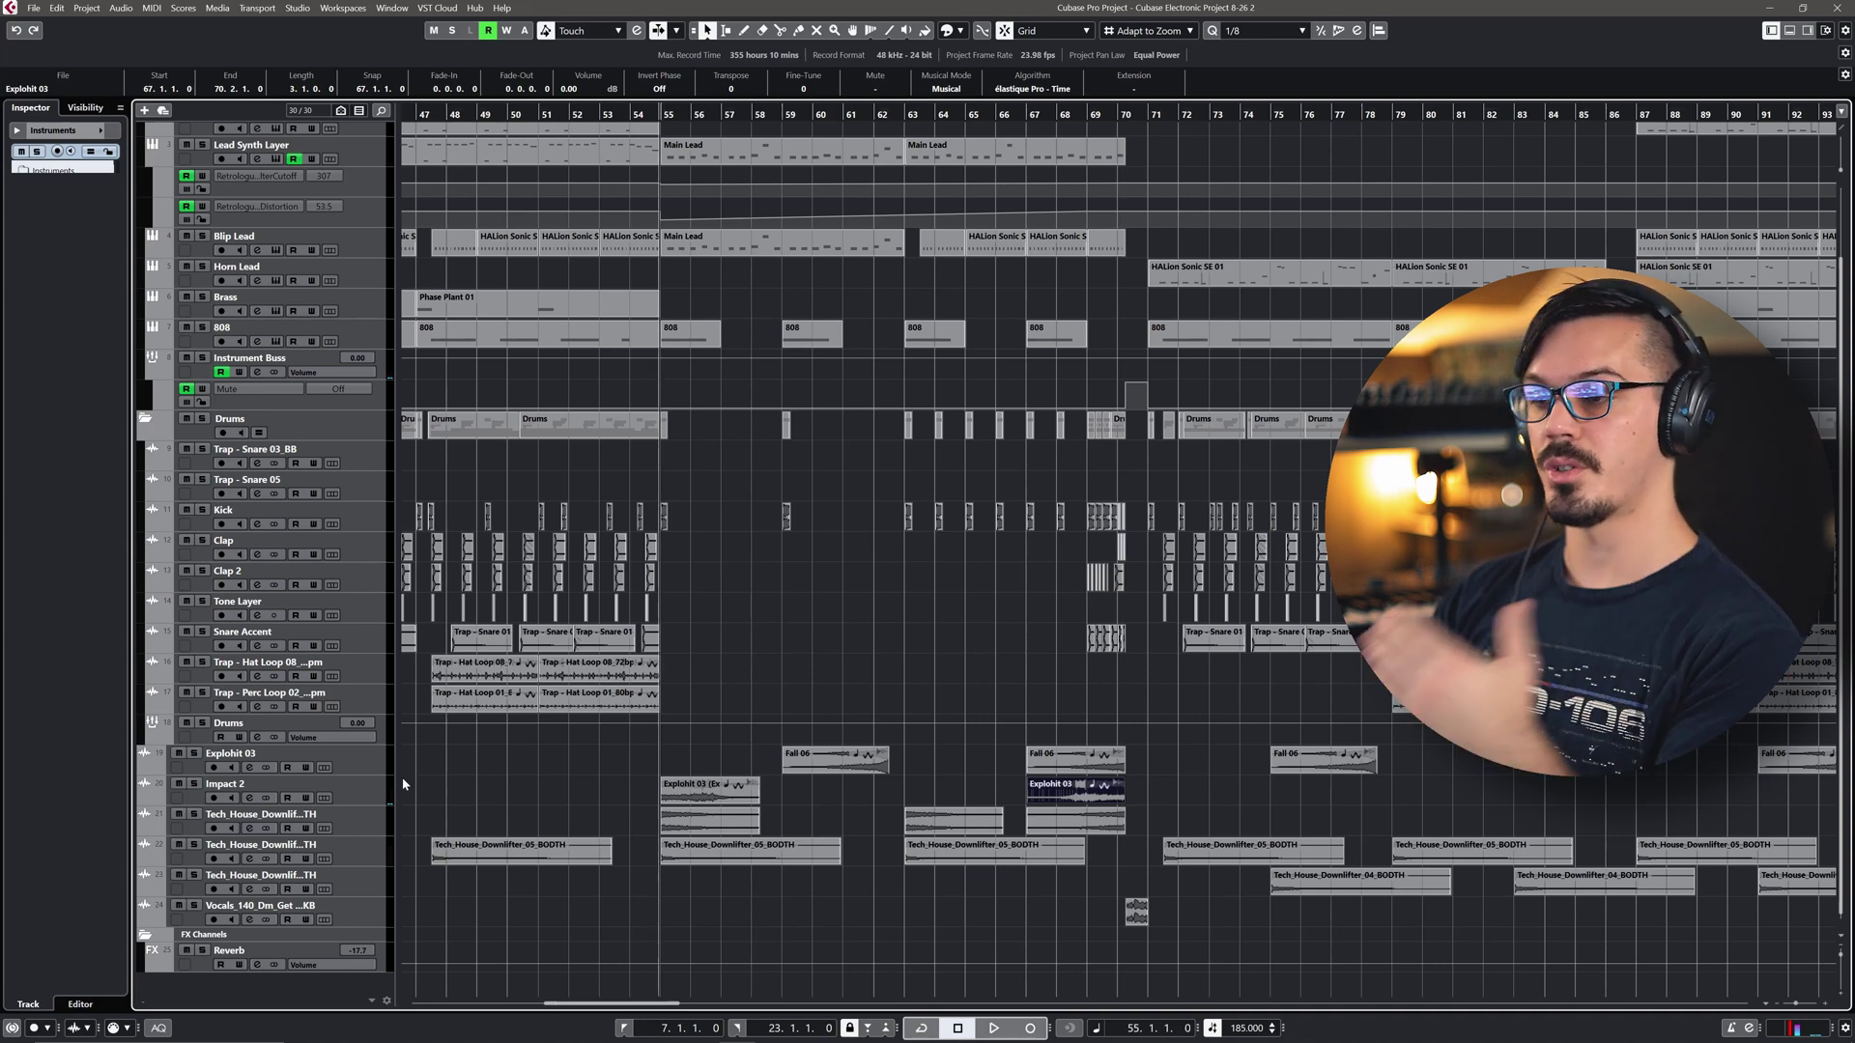
pyautogui.click(194, 784)
pyautogui.click(194, 815)
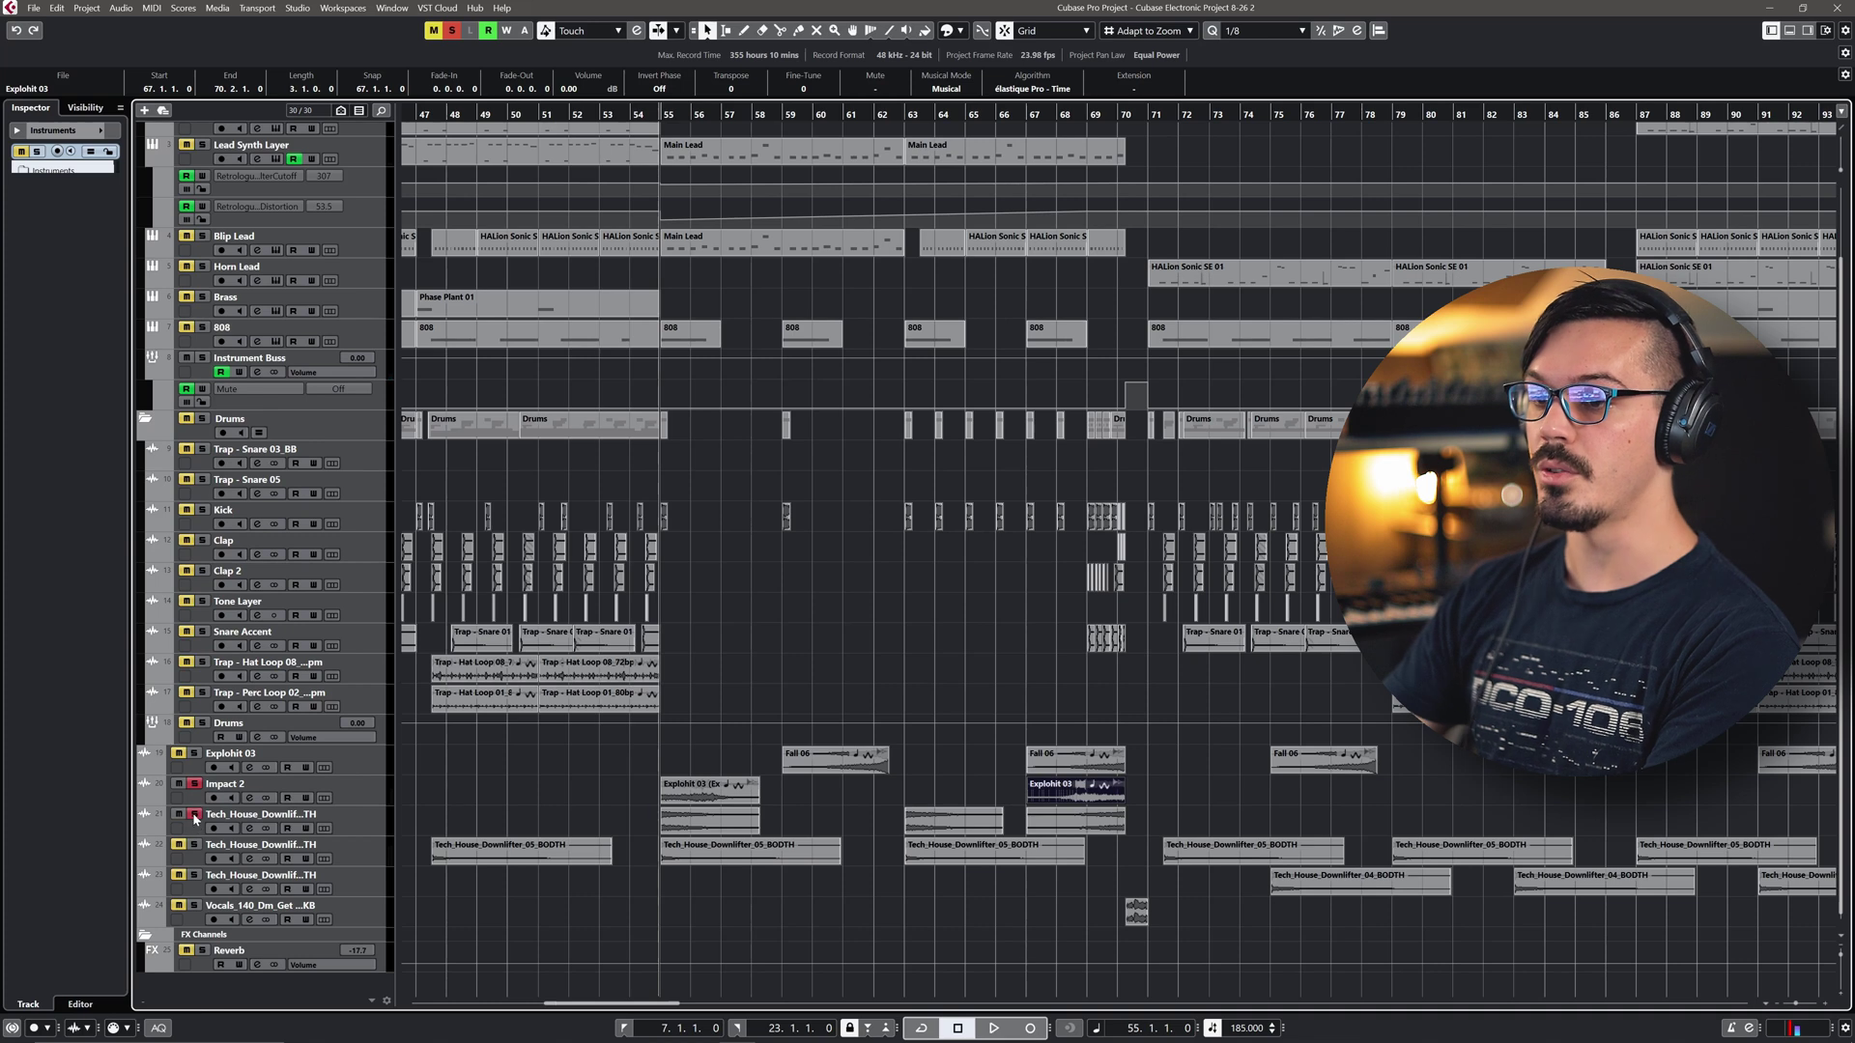
pyautogui.click(194, 844)
pyautogui.press('space')
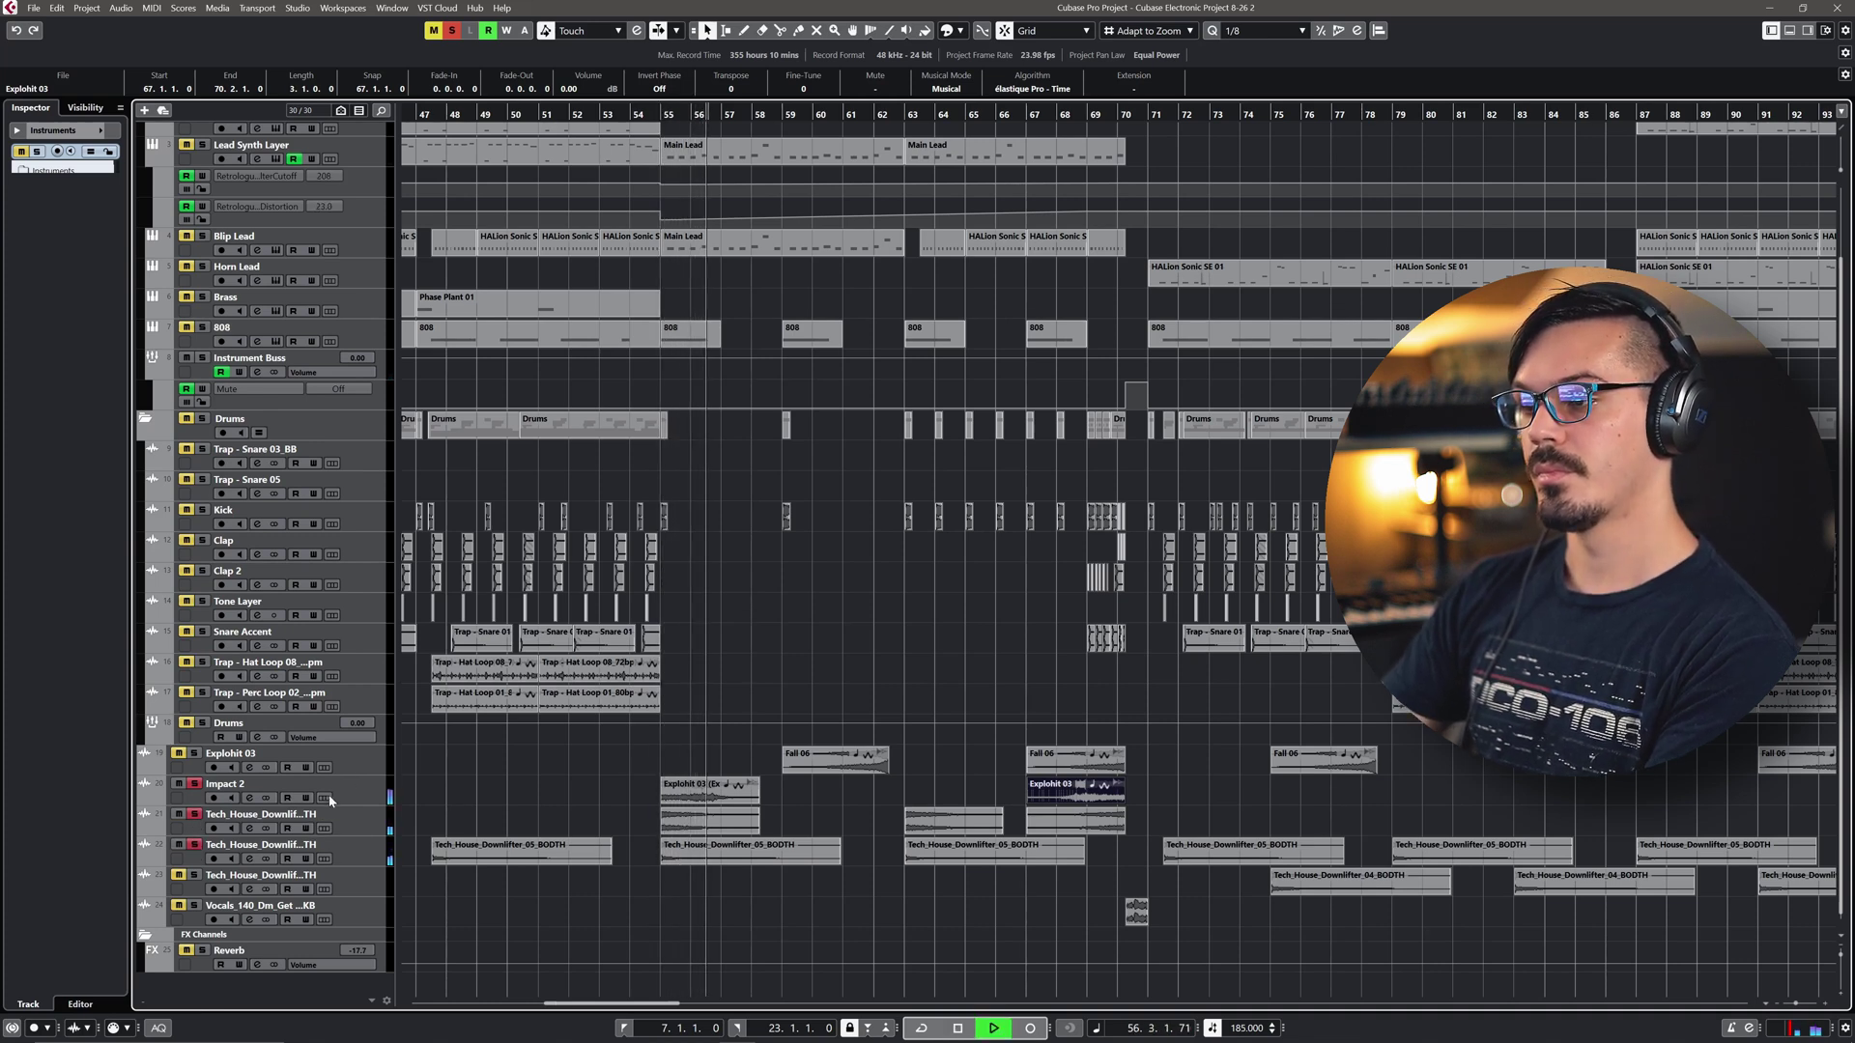
pyautogui.press('space')
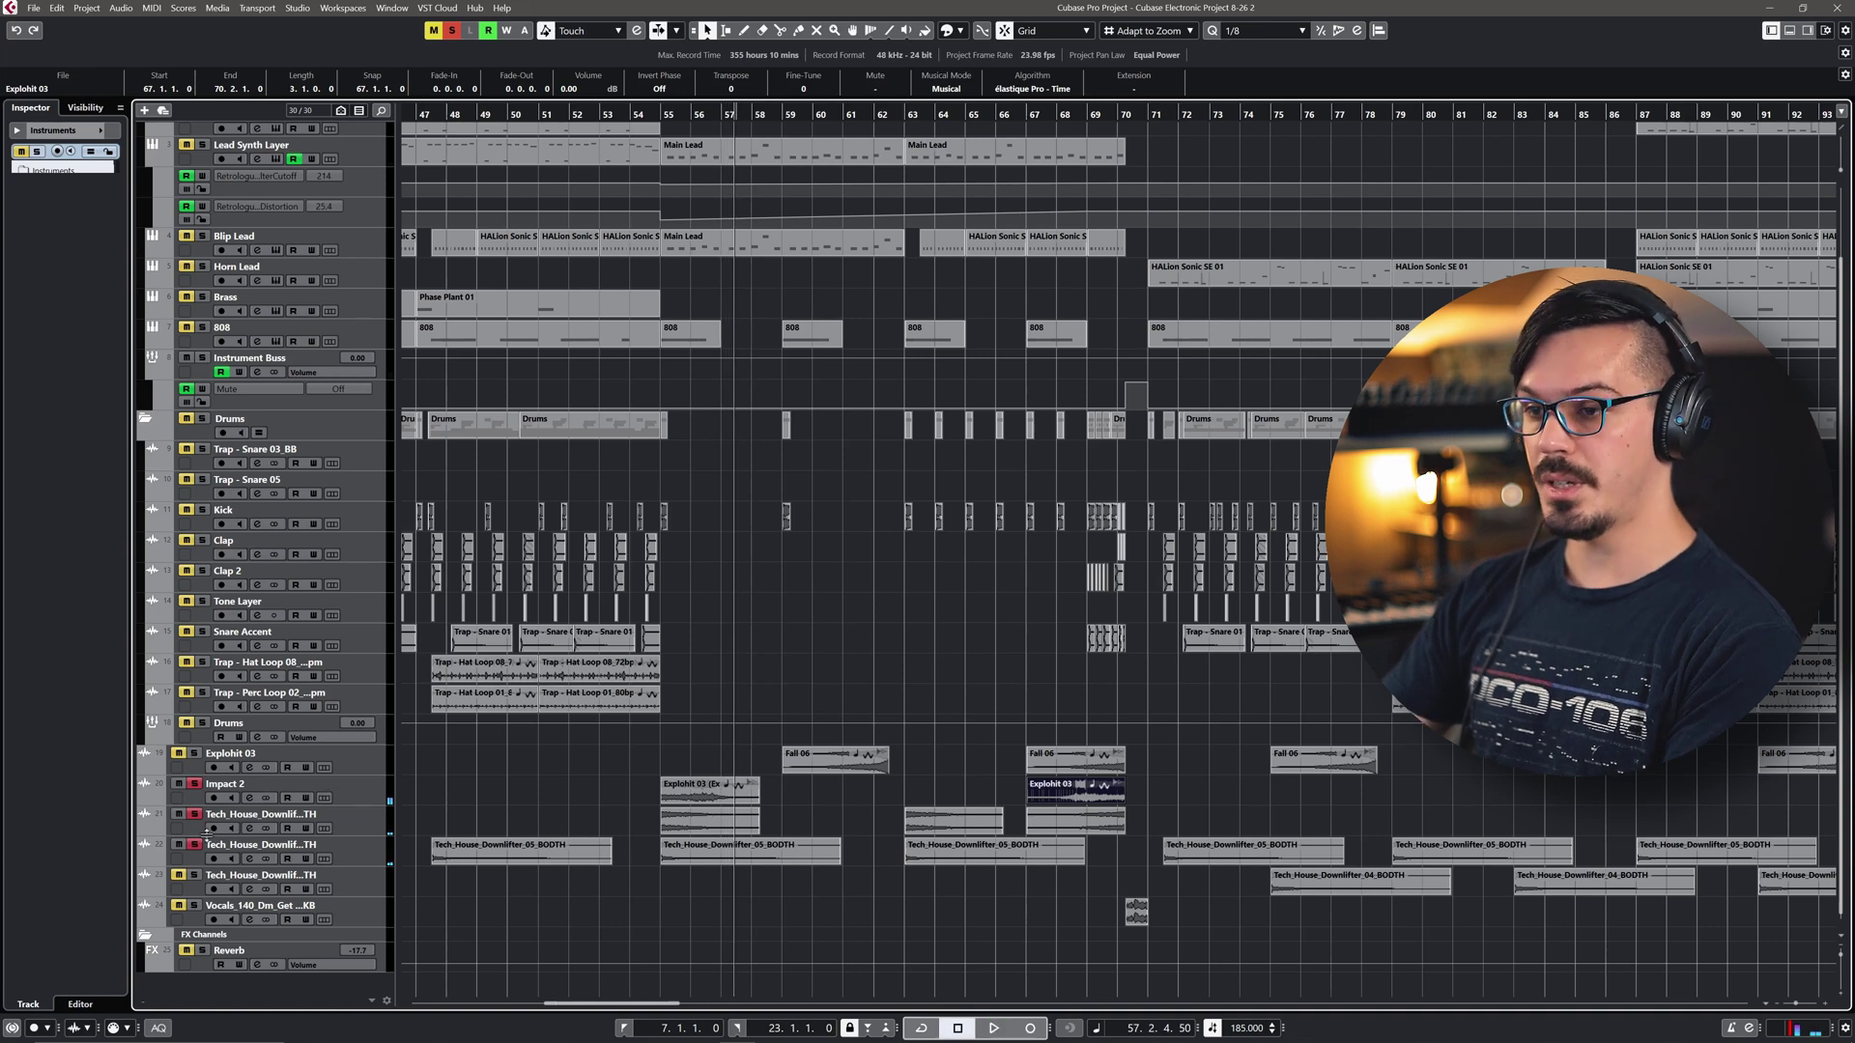
# Unsolo all three effect tracks and play the full mix from bar 54.
pyautogui.click(194, 844)
pyautogui.click(200, 831)
pyautogui.click(194, 814)
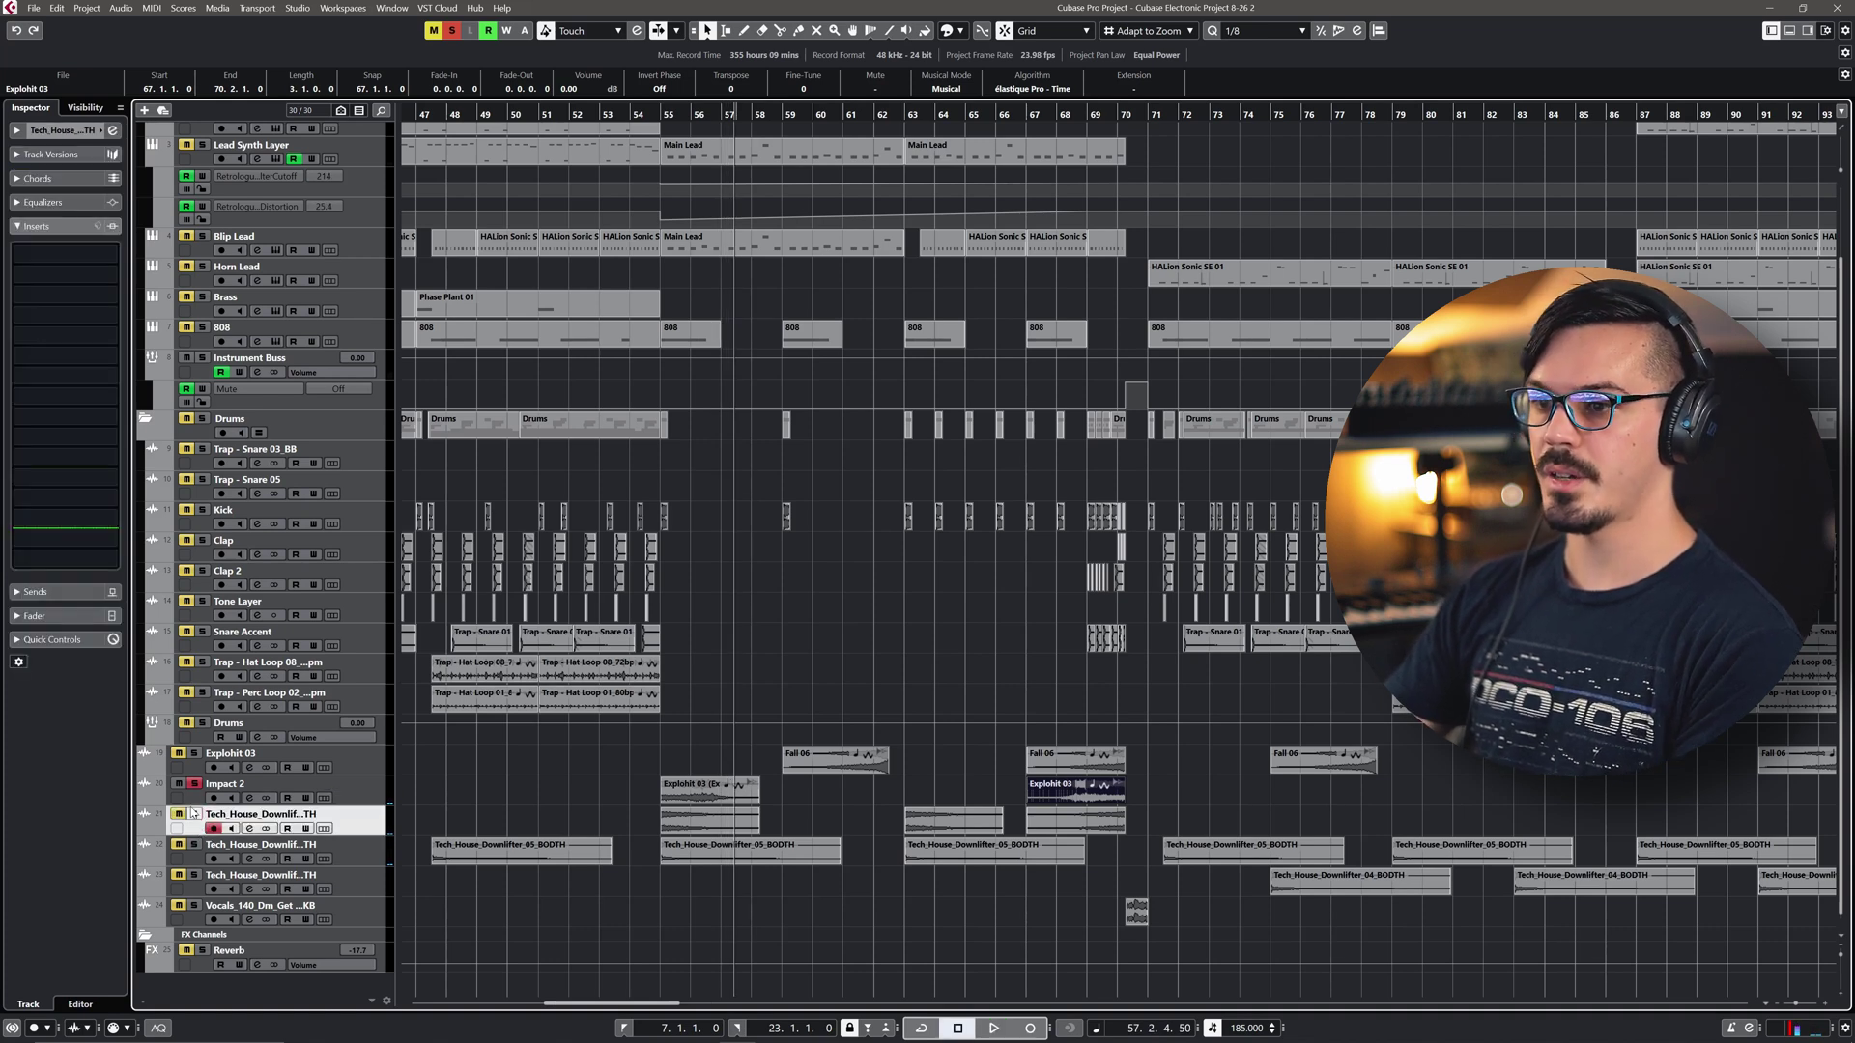
pyautogui.click(194, 783)
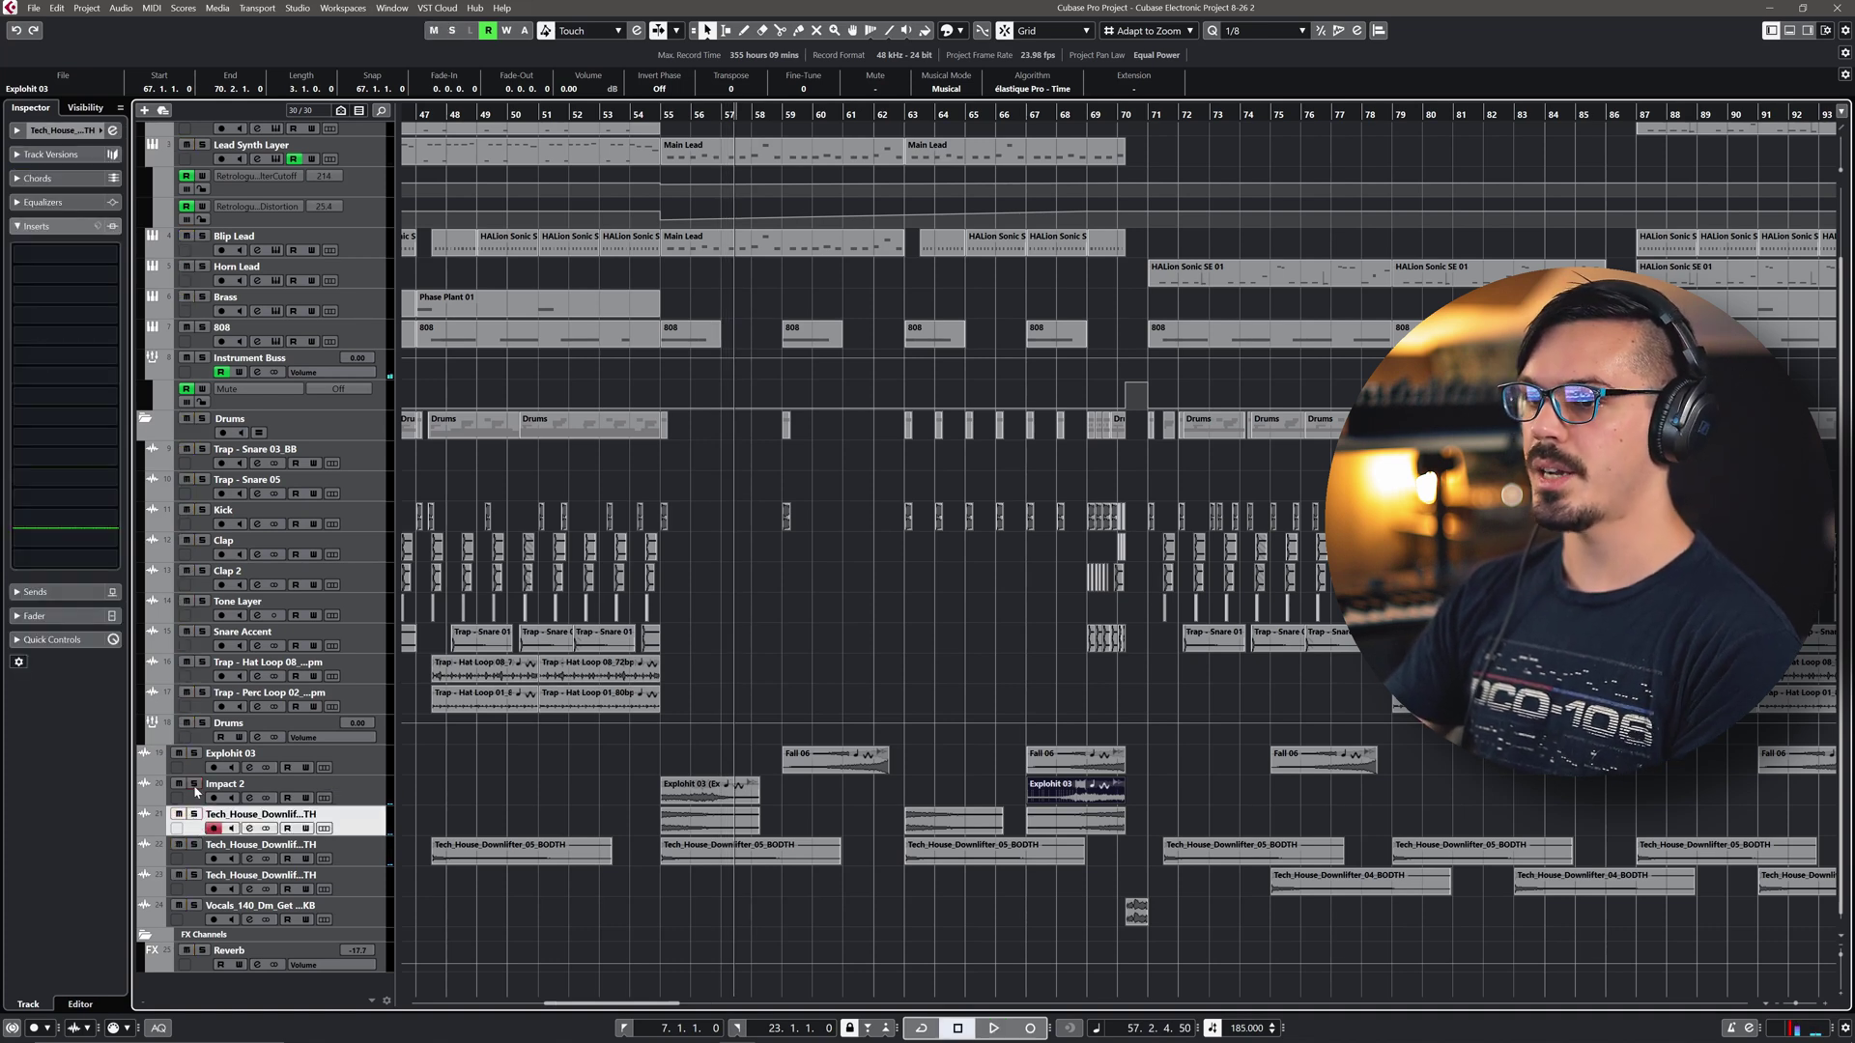
pyautogui.click(635, 118)
pyautogui.press('space')
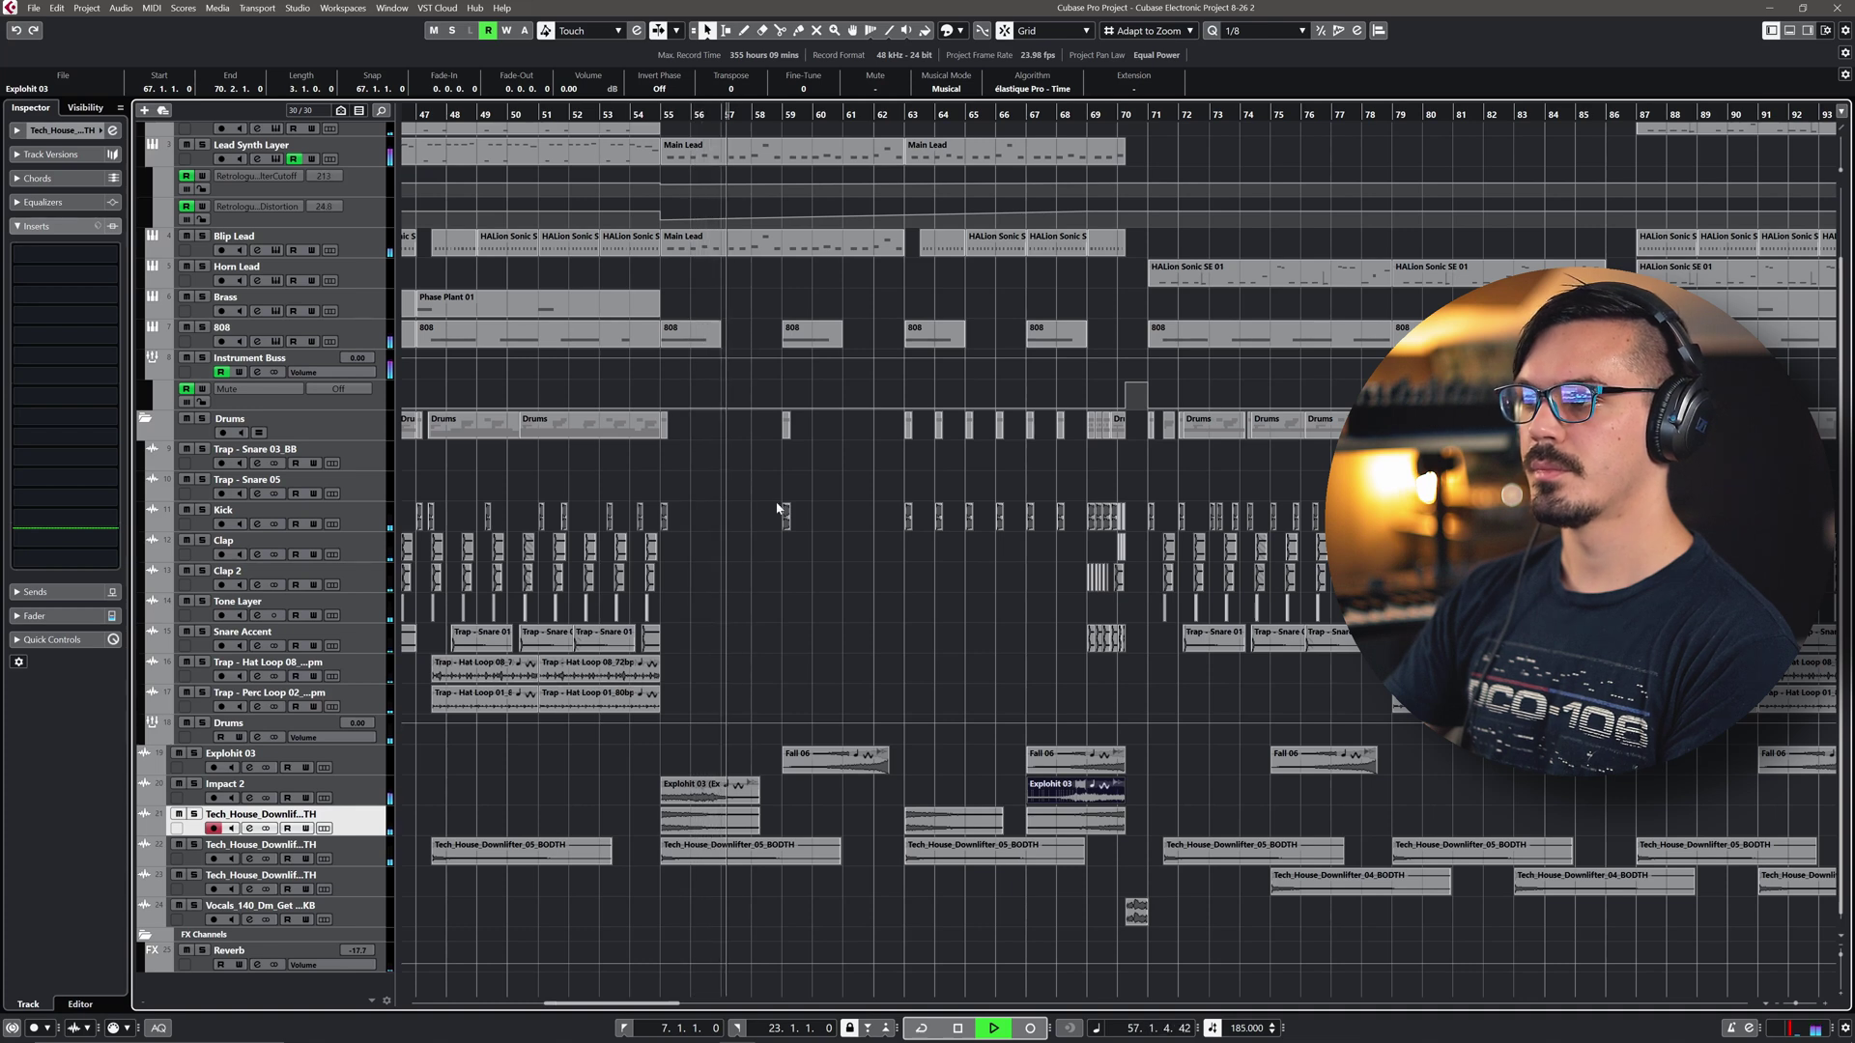
pyautogui.press('space')
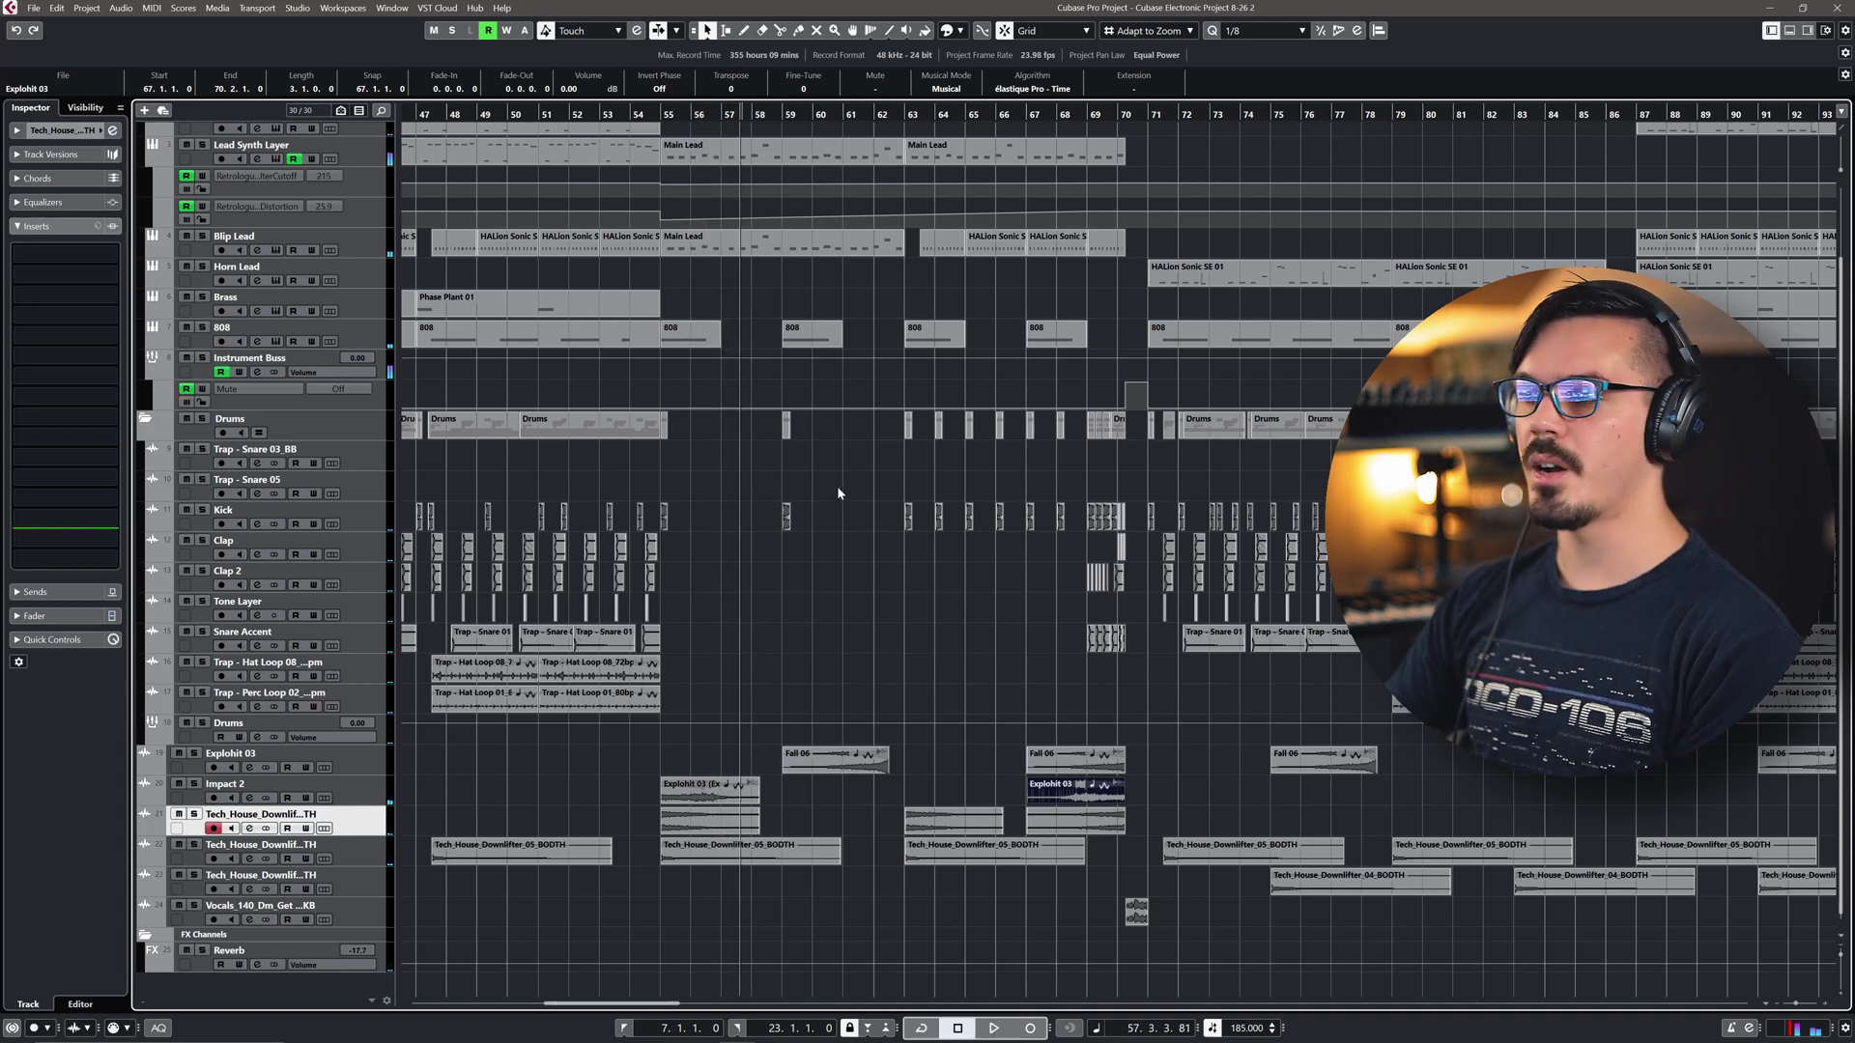
pyautogui.hscroll(3, 836, 490)
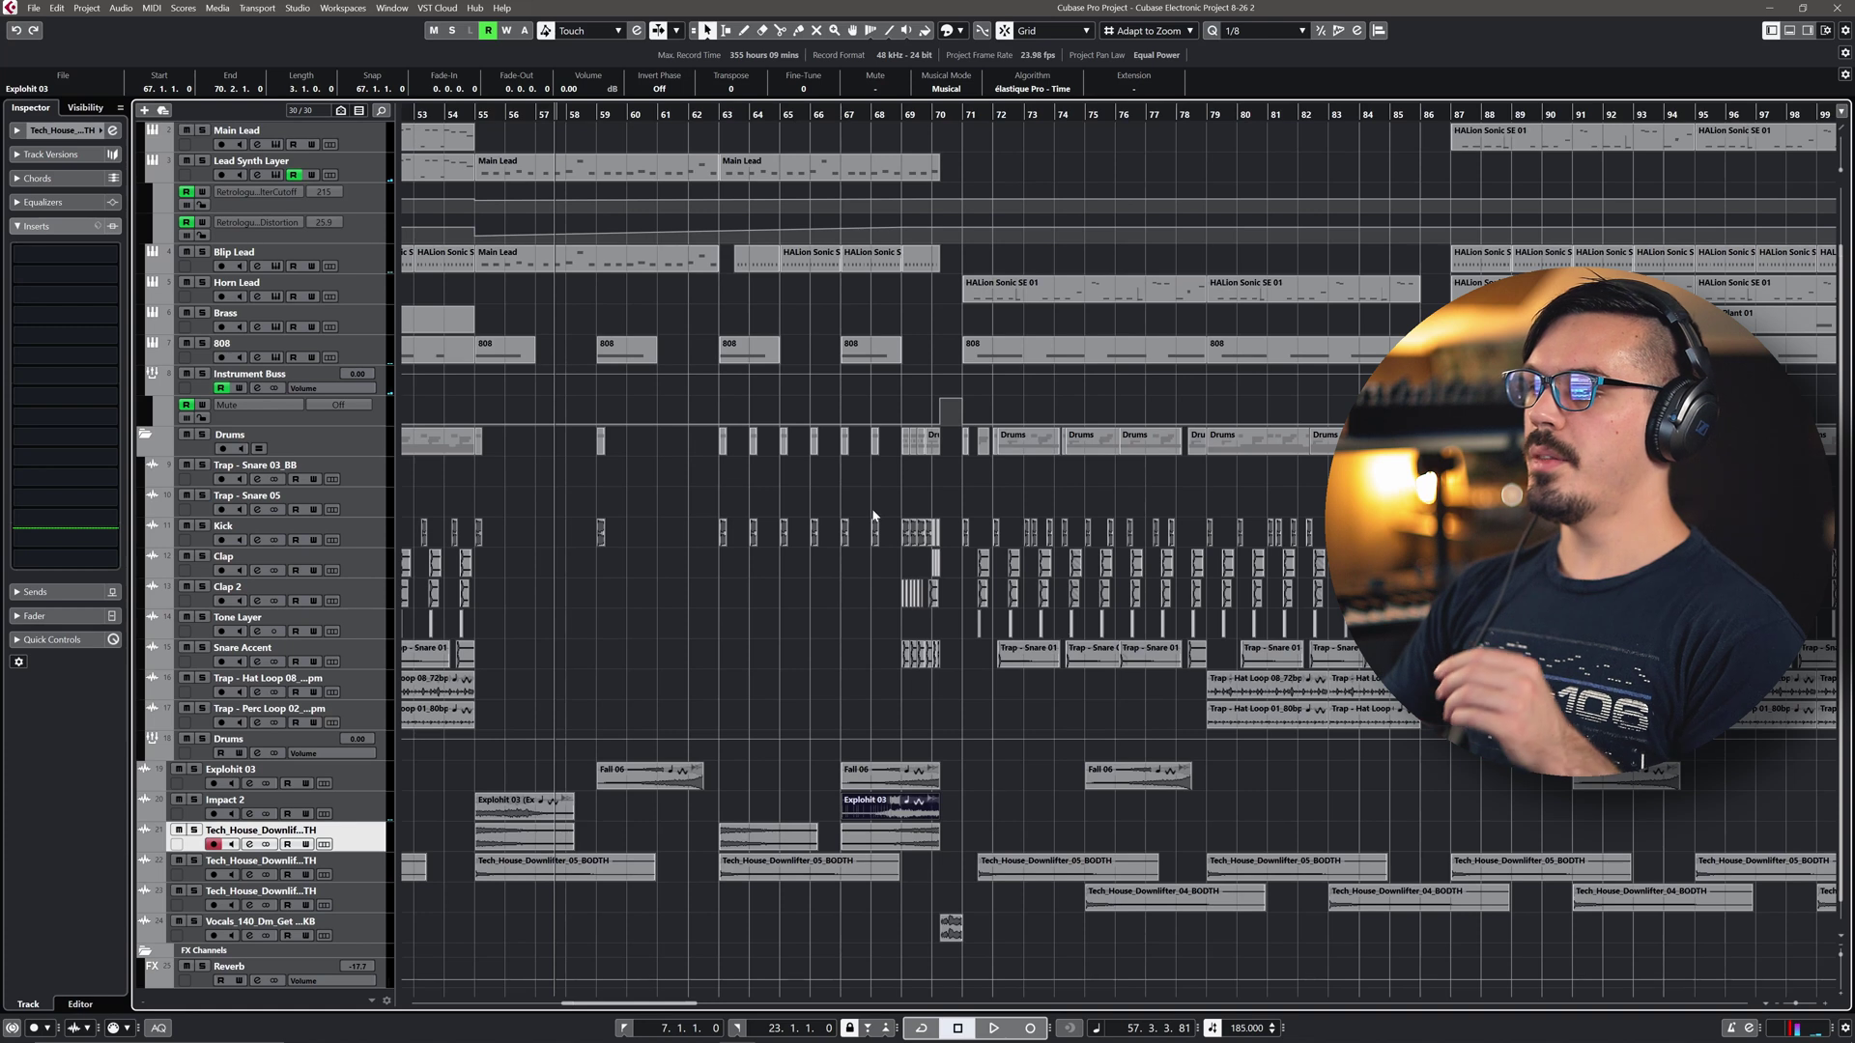
pyautogui.click(722, 116)
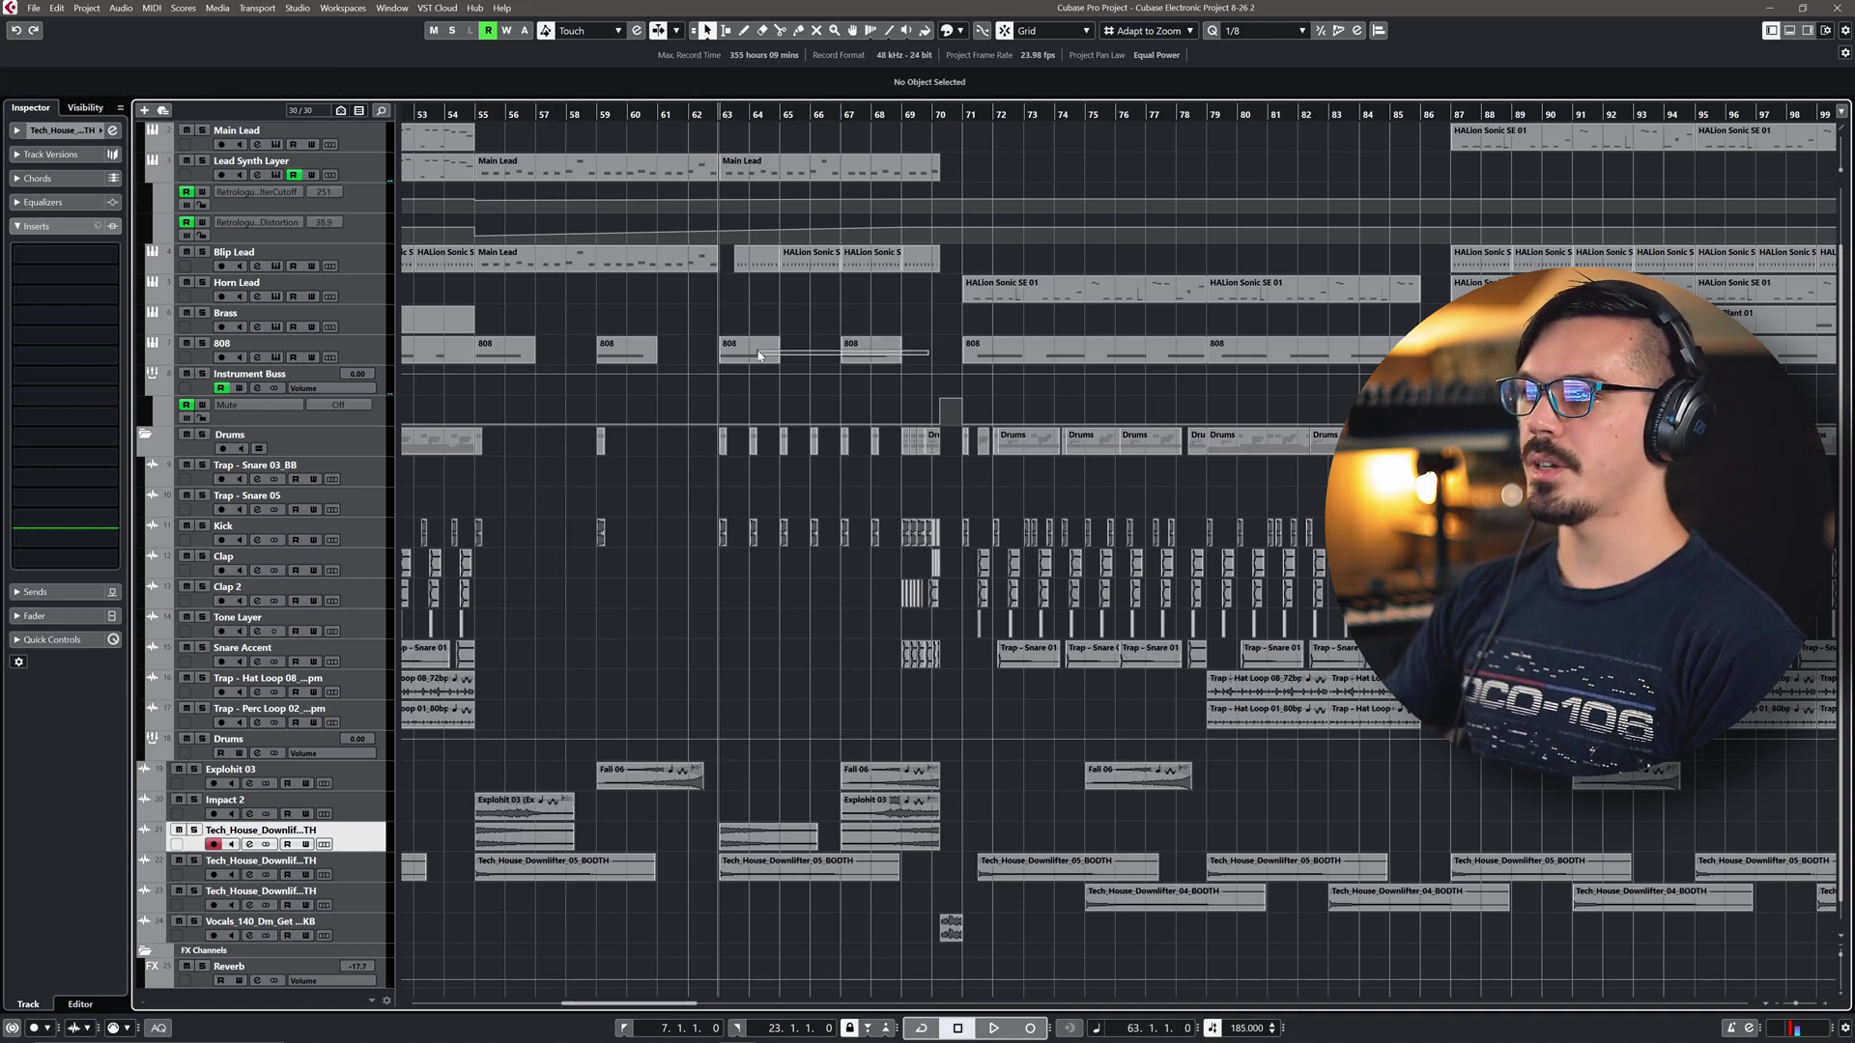
pyautogui.moveTo(758, 354); pyautogui.dragTo(758, 354)
pyautogui.click(751, 316)
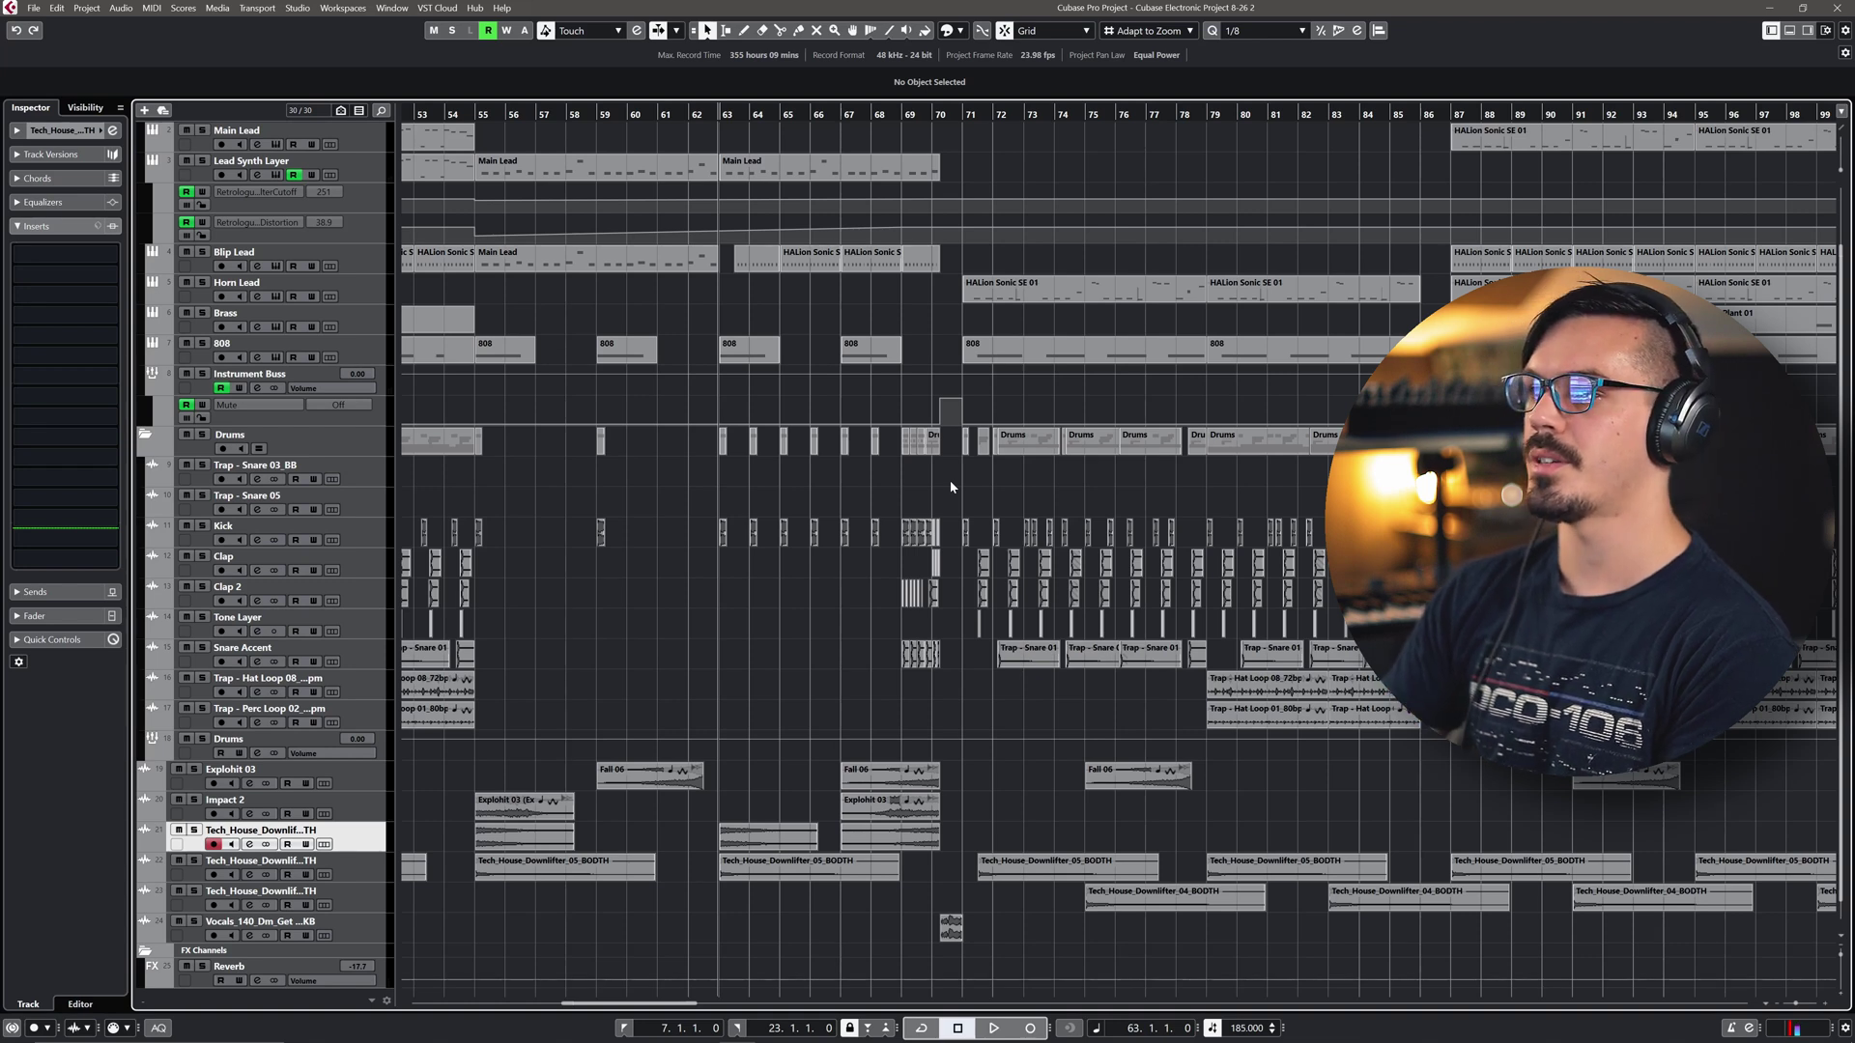
pyautogui.press('space')
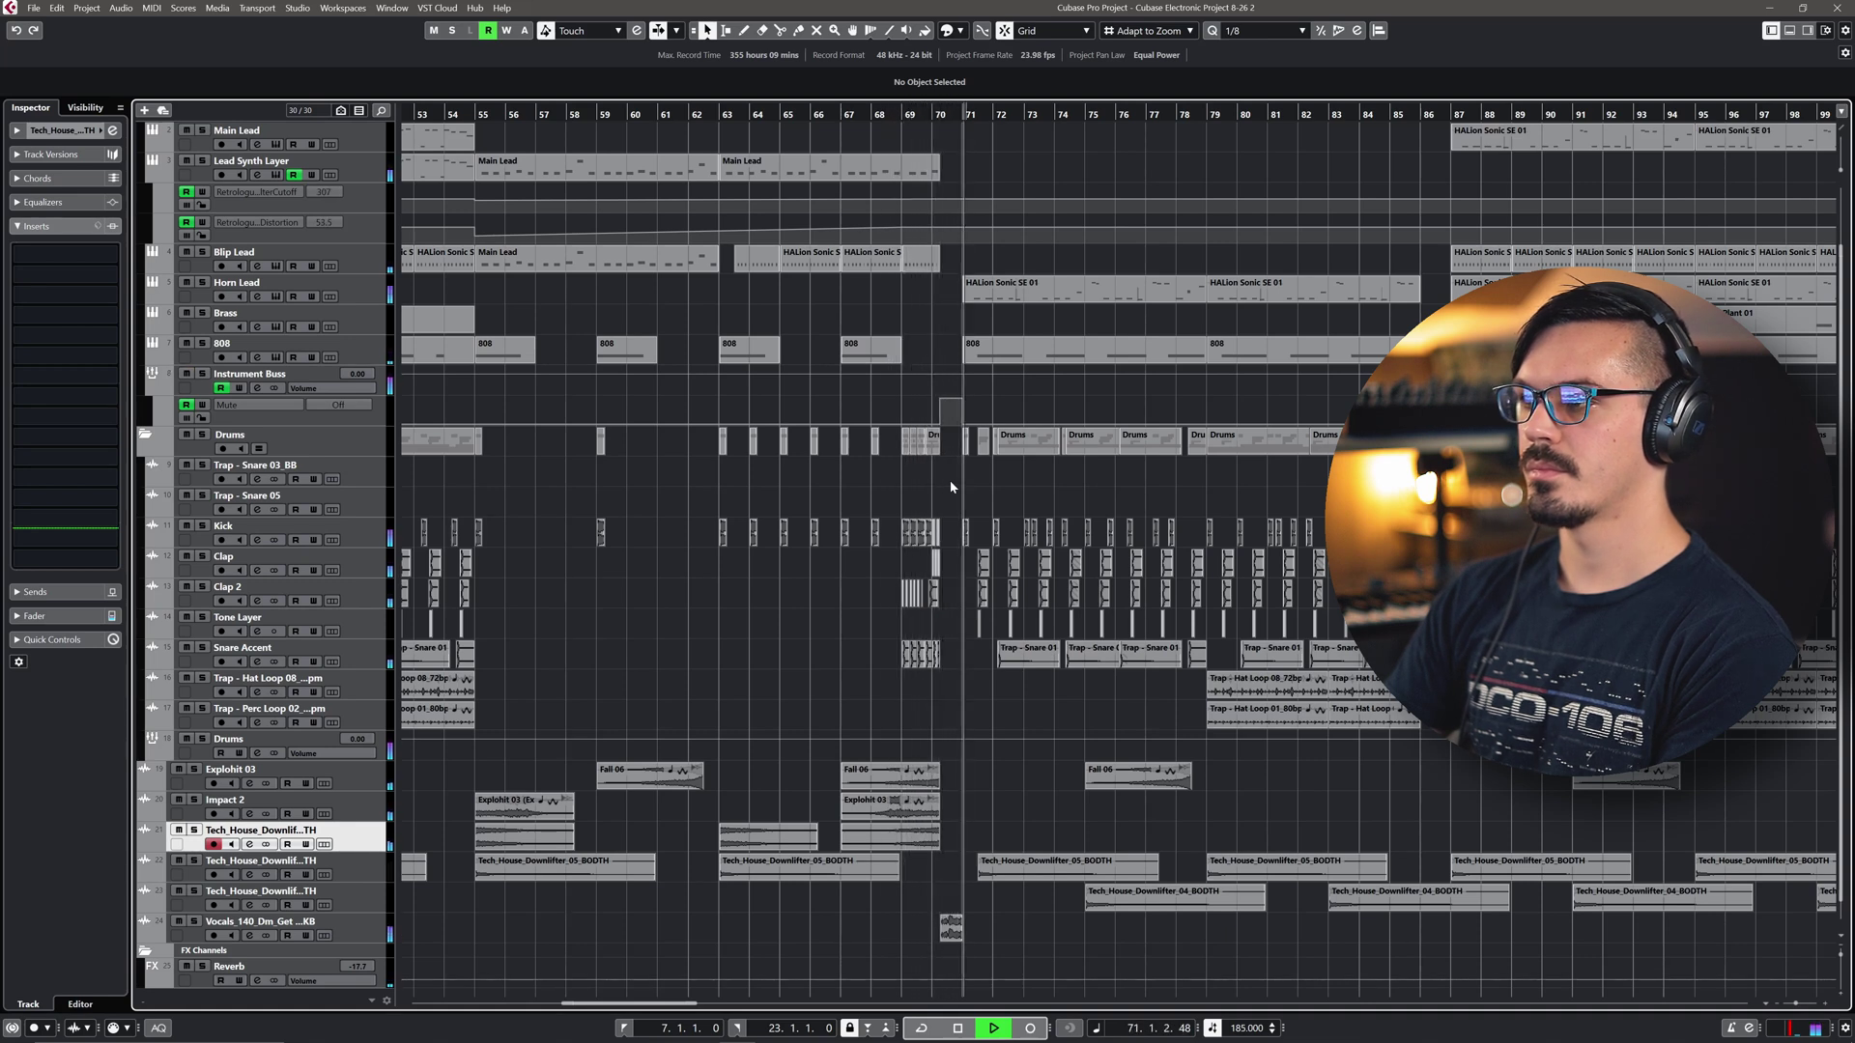
pyautogui.press('space')
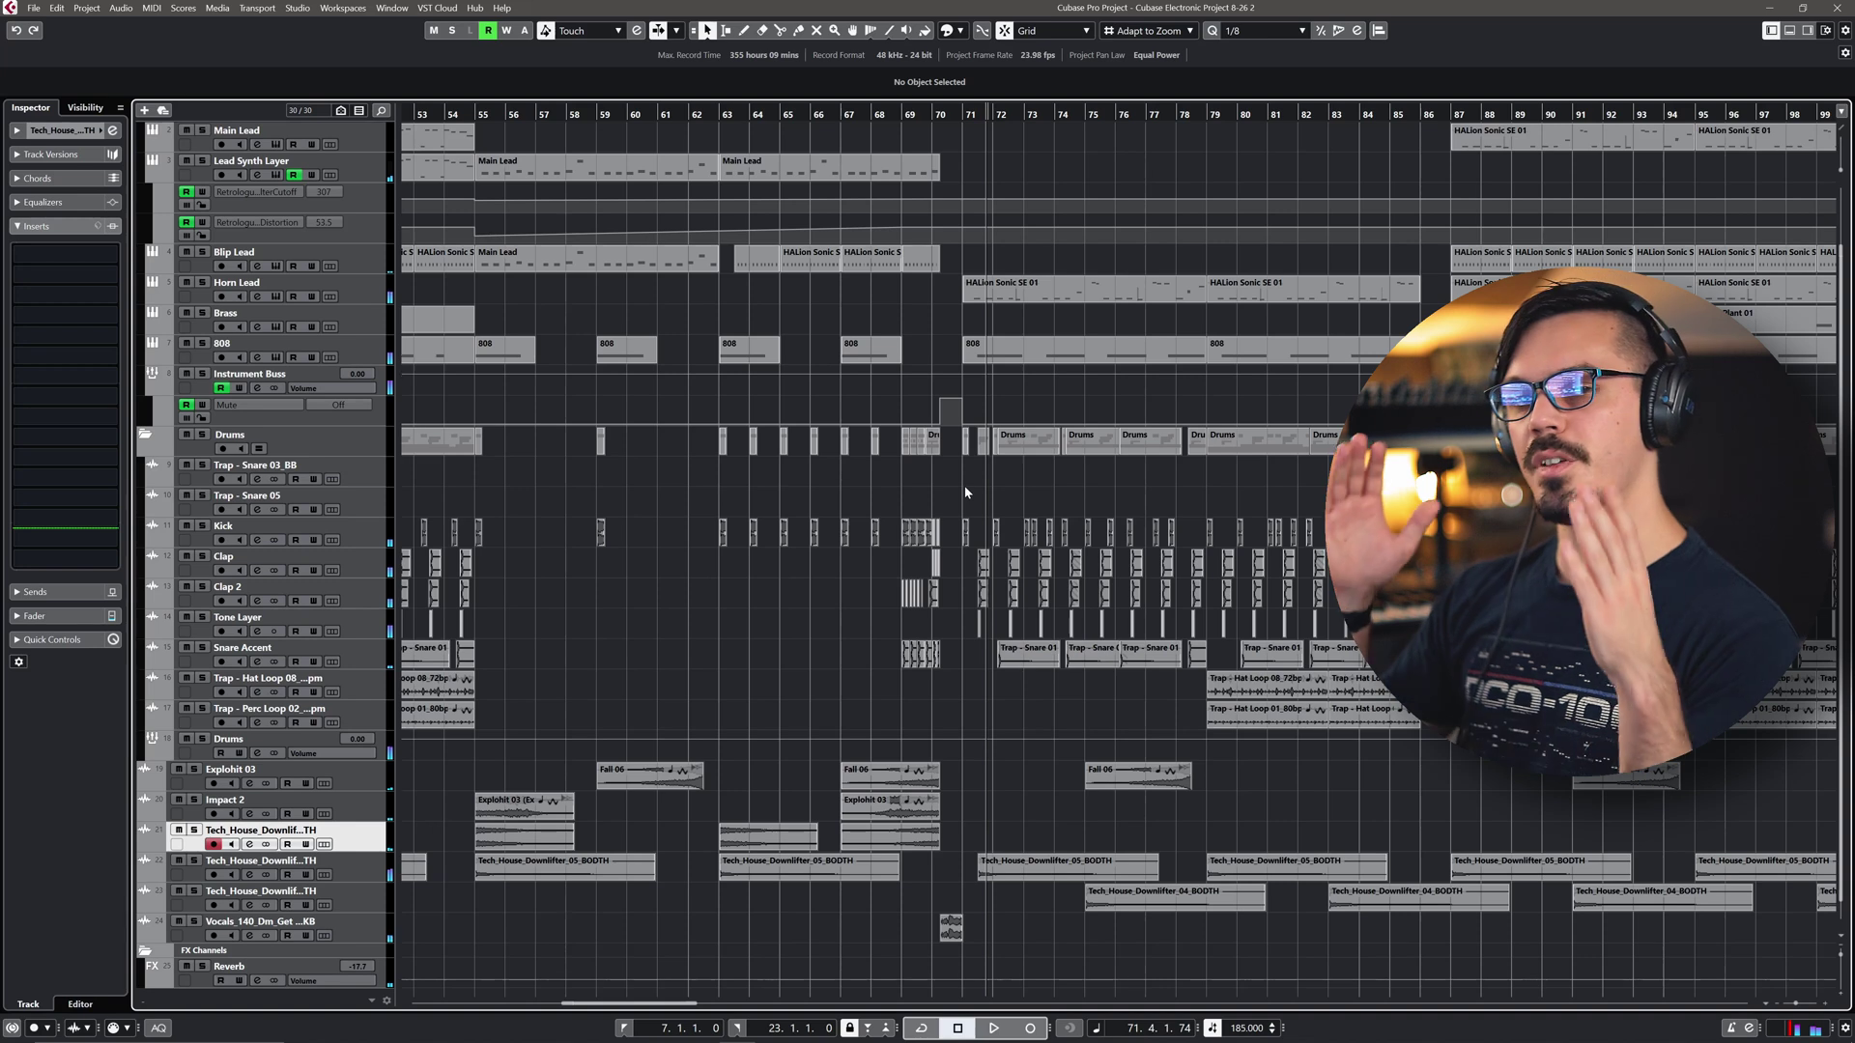
# Zoom out to show more of the arrangement.
pyautogui.press('g')
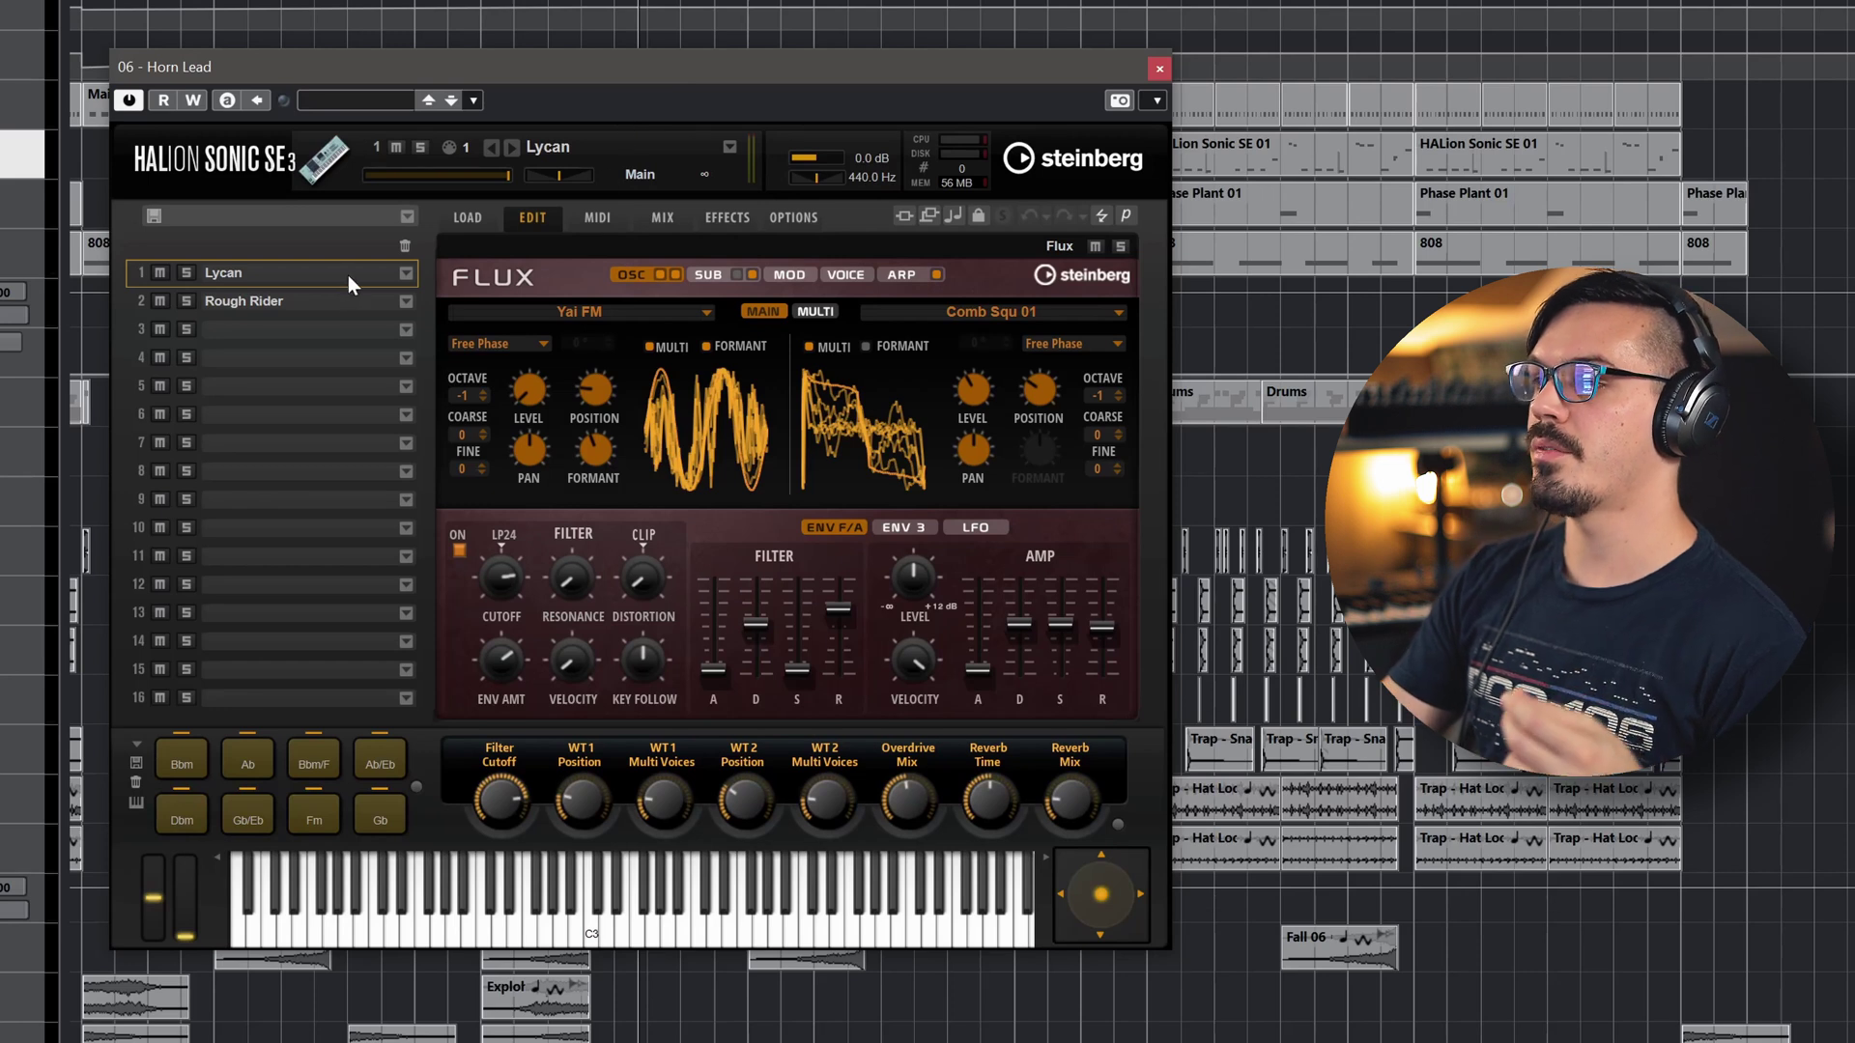
# In HALion Sonic SE, select the Rough Rider slot and solo Lycan, then Rough Rider.
pyautogui.click(328, 299)
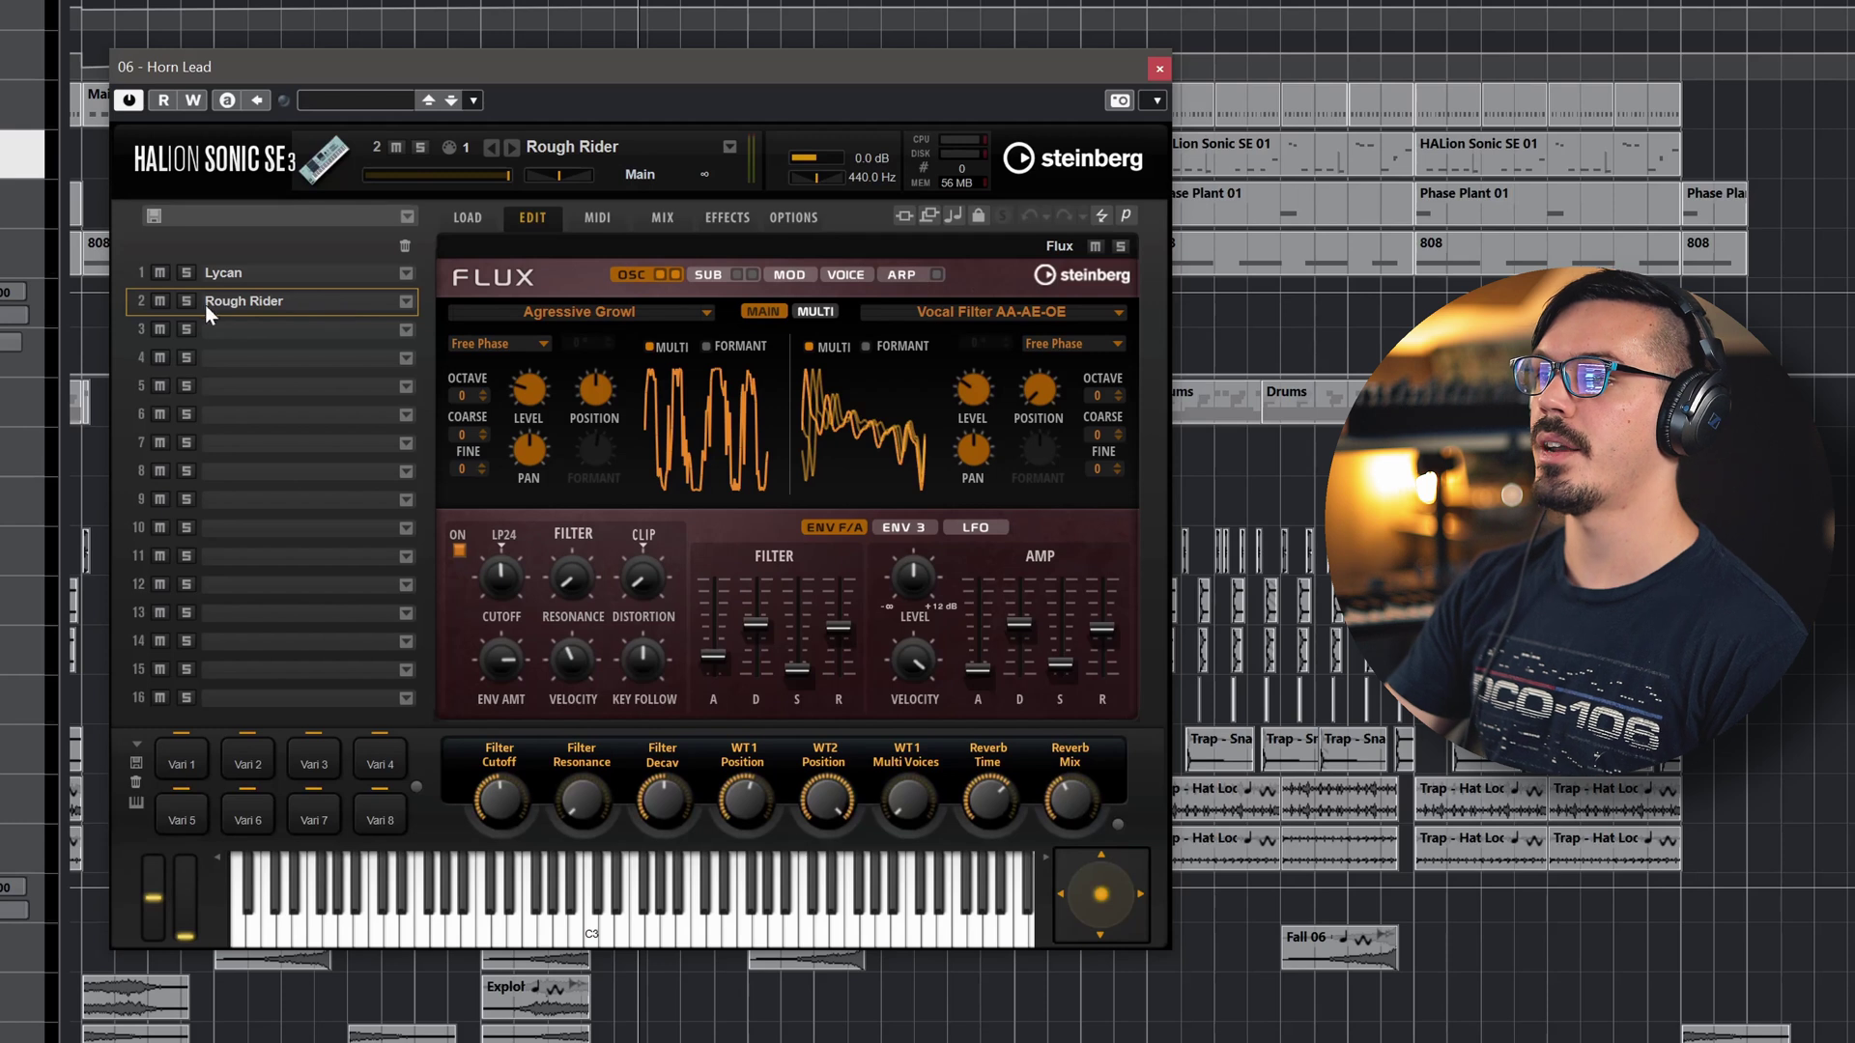
pyautogui.click(189, 272)
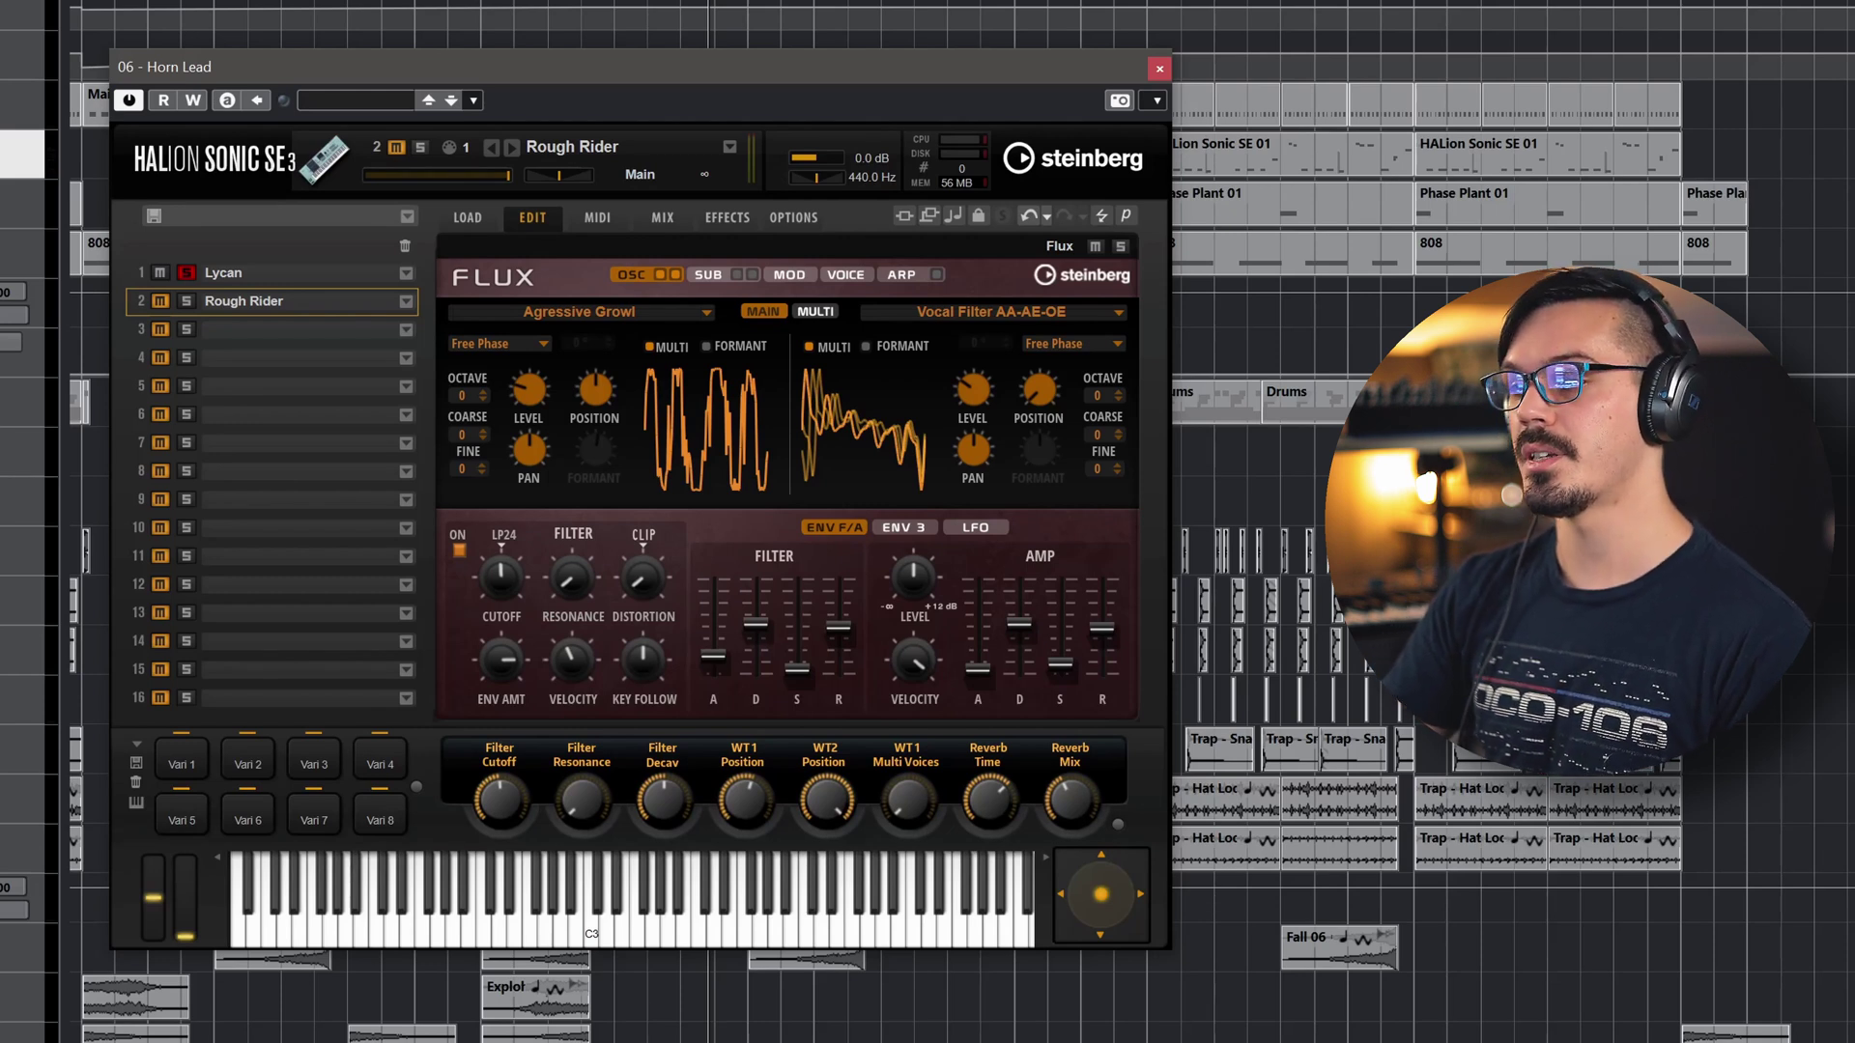
pyautogui.click(185, 299)
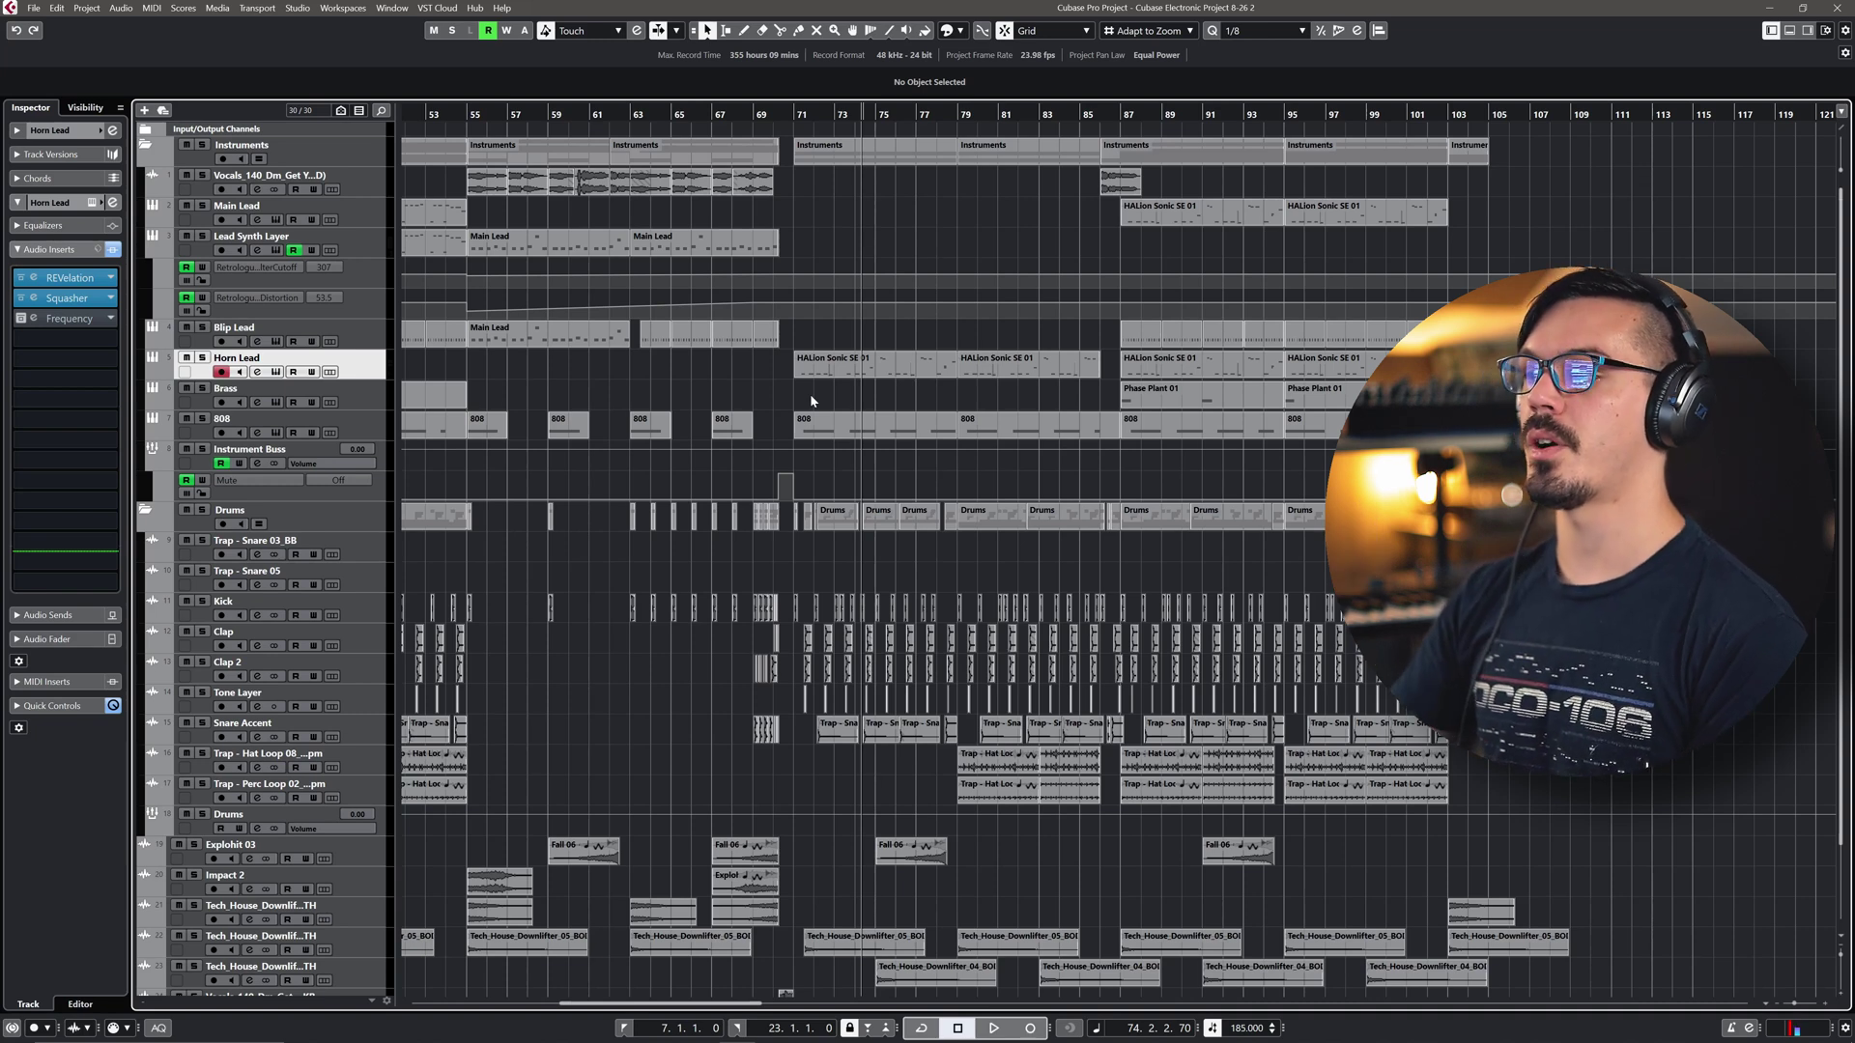
pyautogui.click(798, 127)
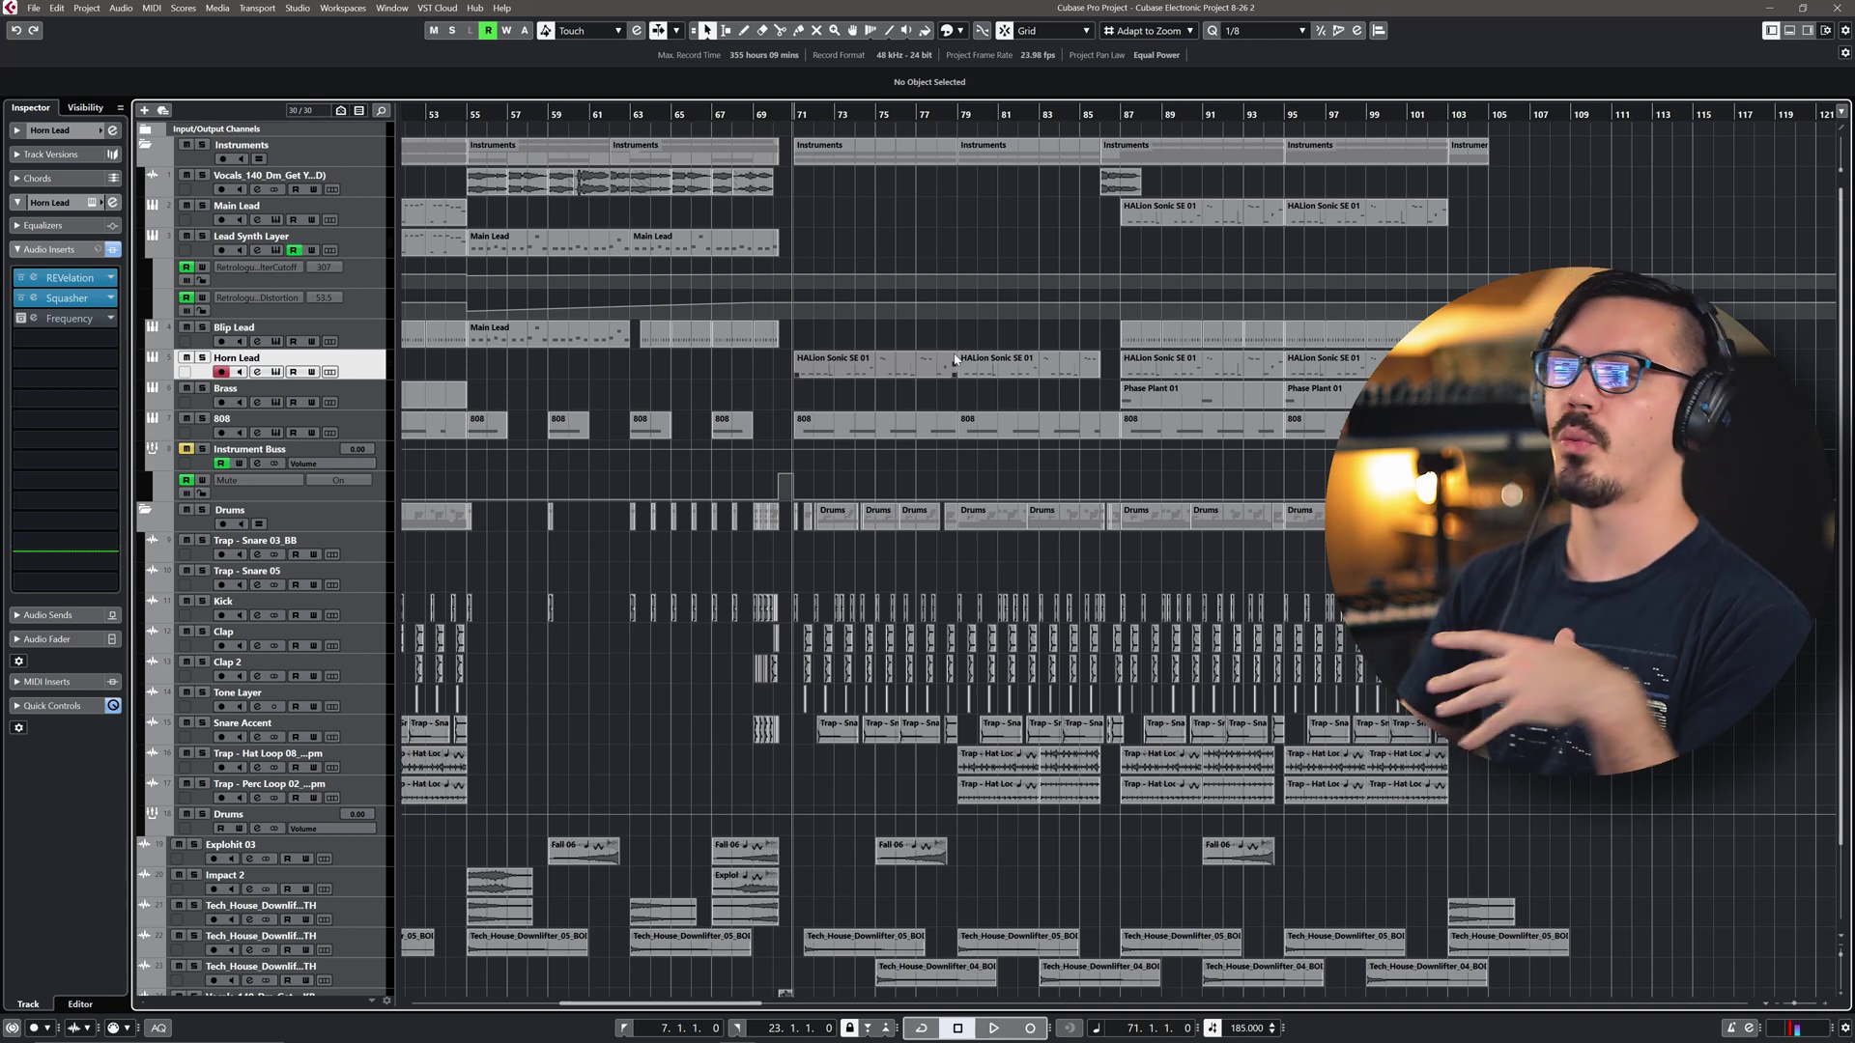
pyautogui.scroll(-3, 967, 372)
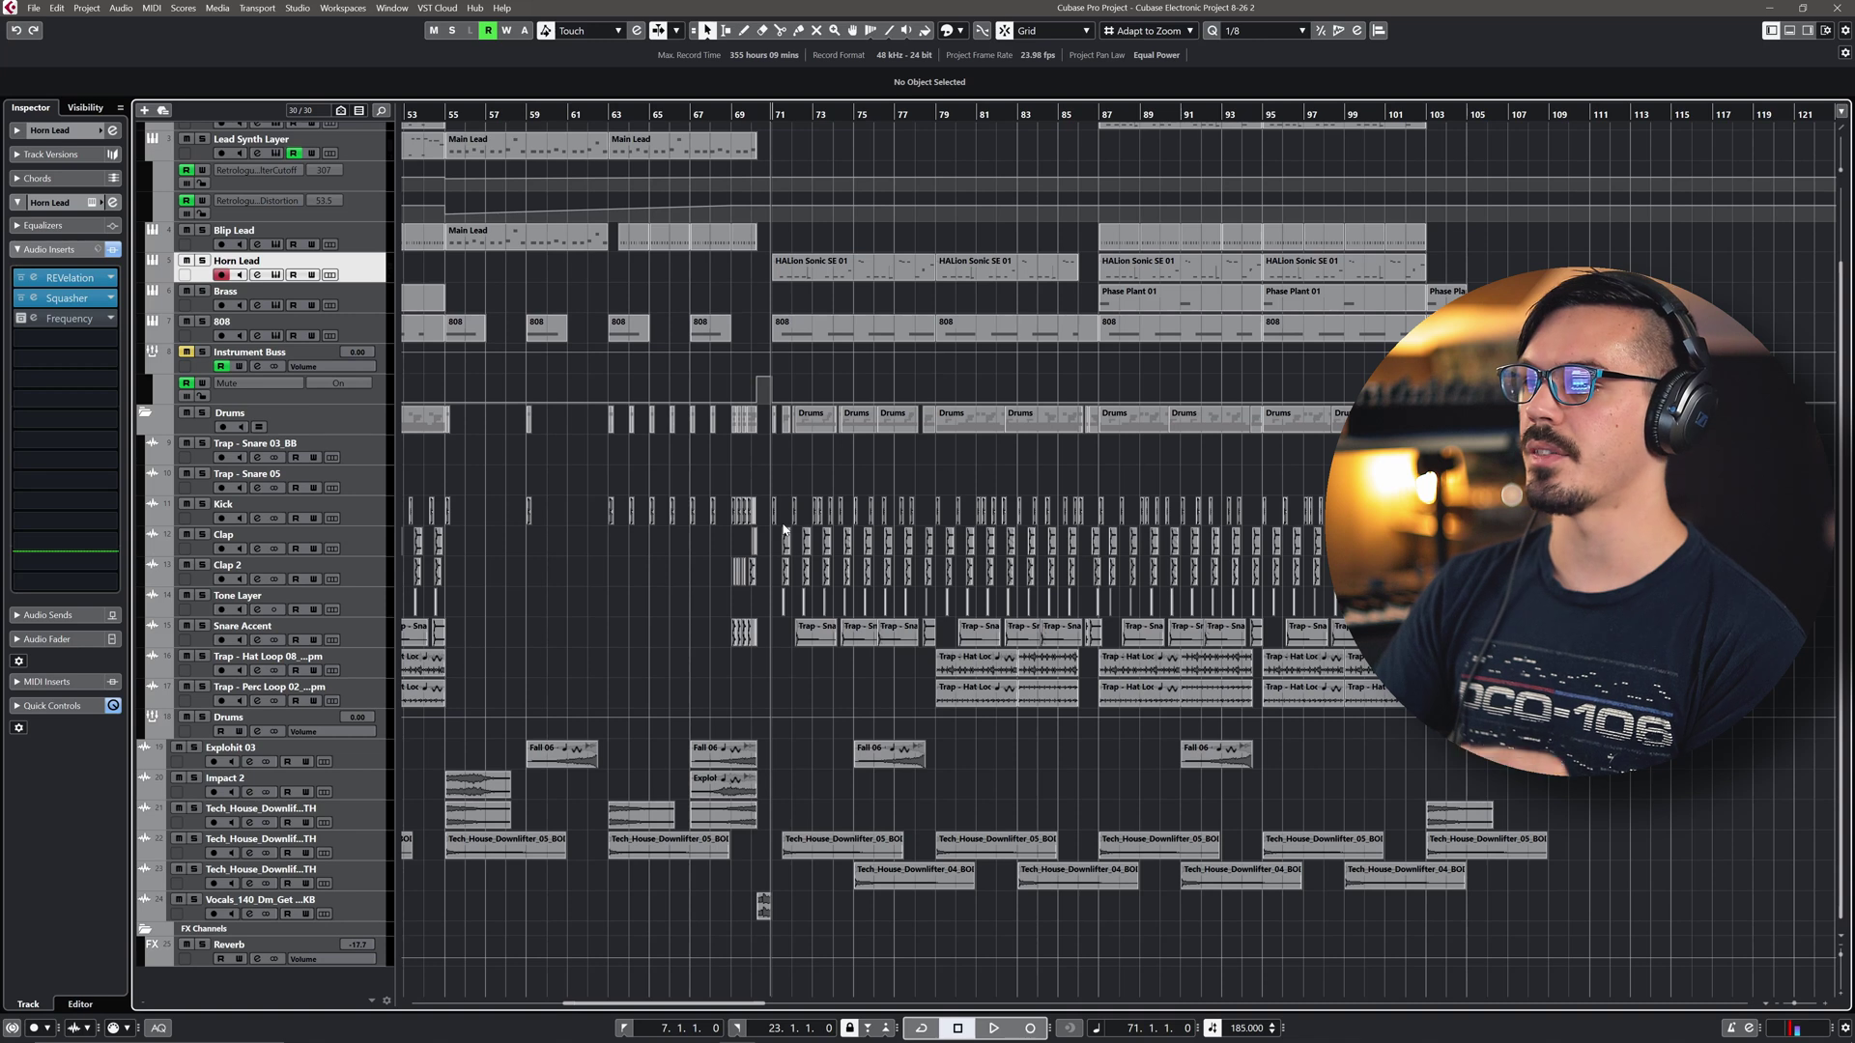
pyautogui.moveTo(925, 664); pyautogui.dragTo(1073, 713)
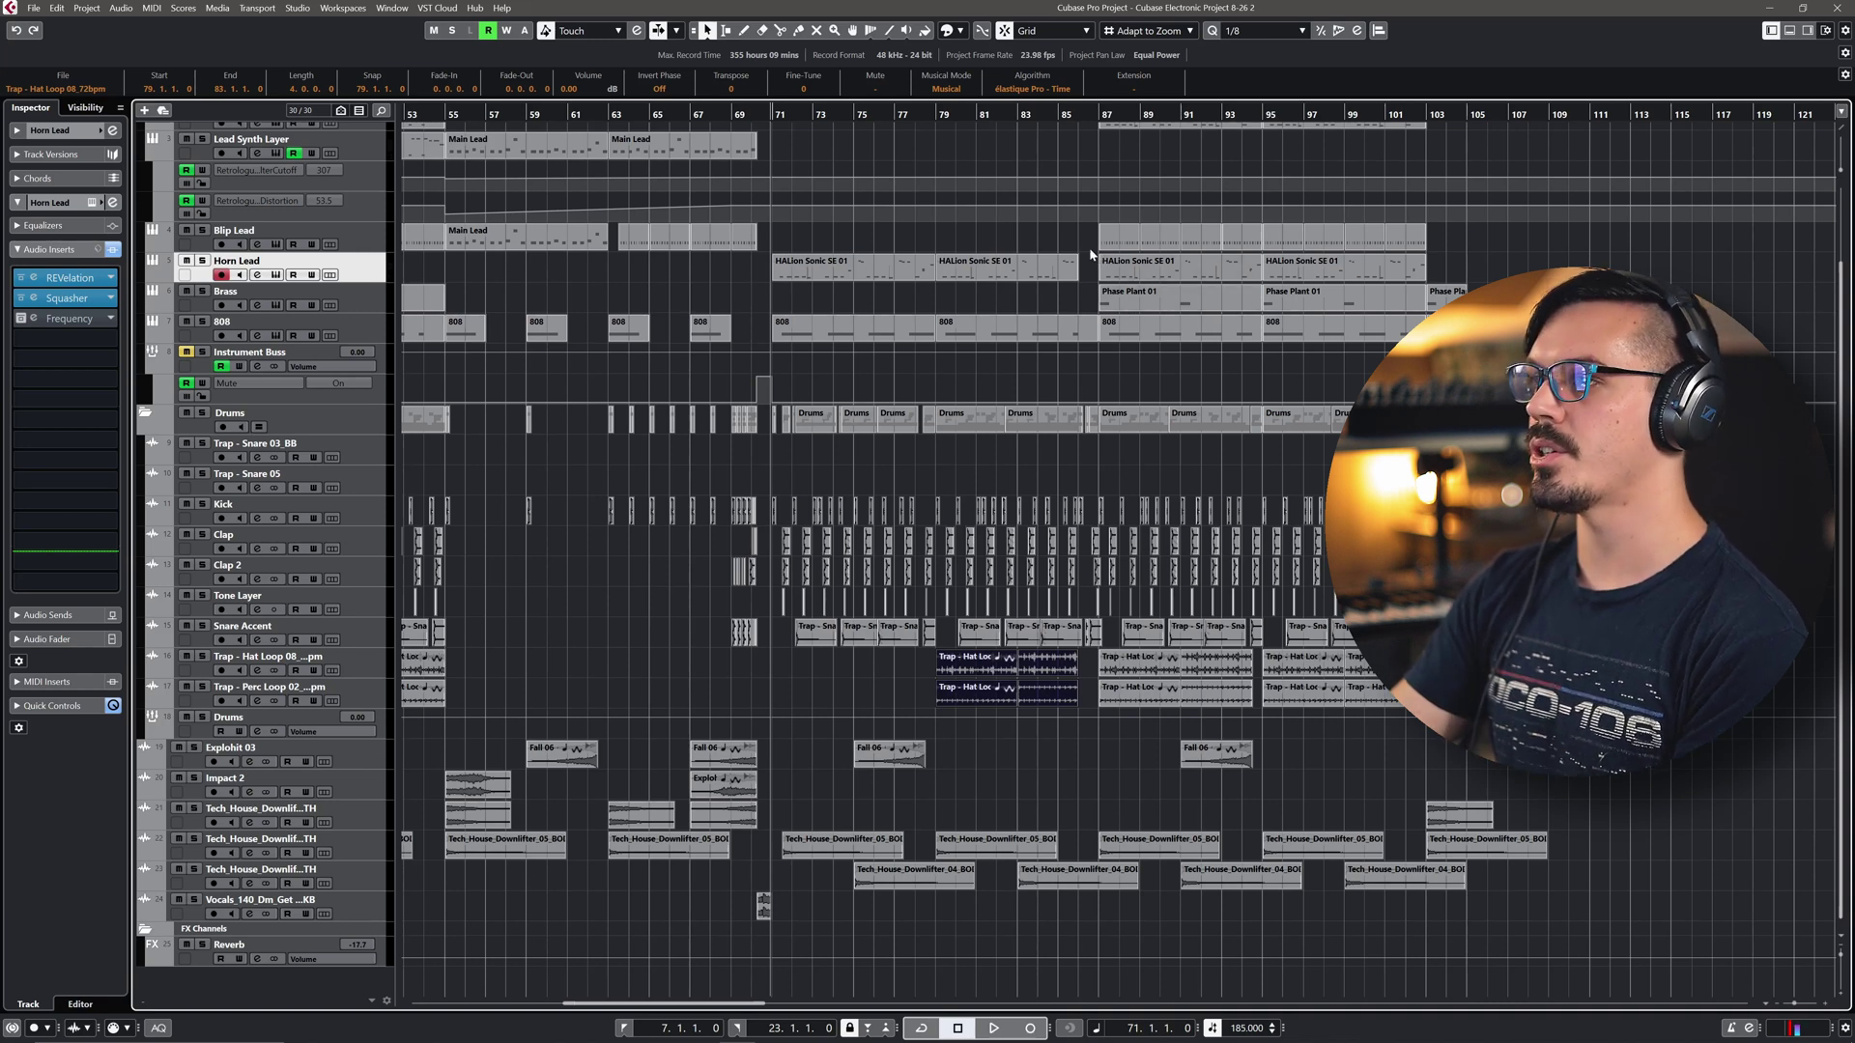
pyautogui.moveTo(1091, 253); pyautogui.dragTo(1428, 237)
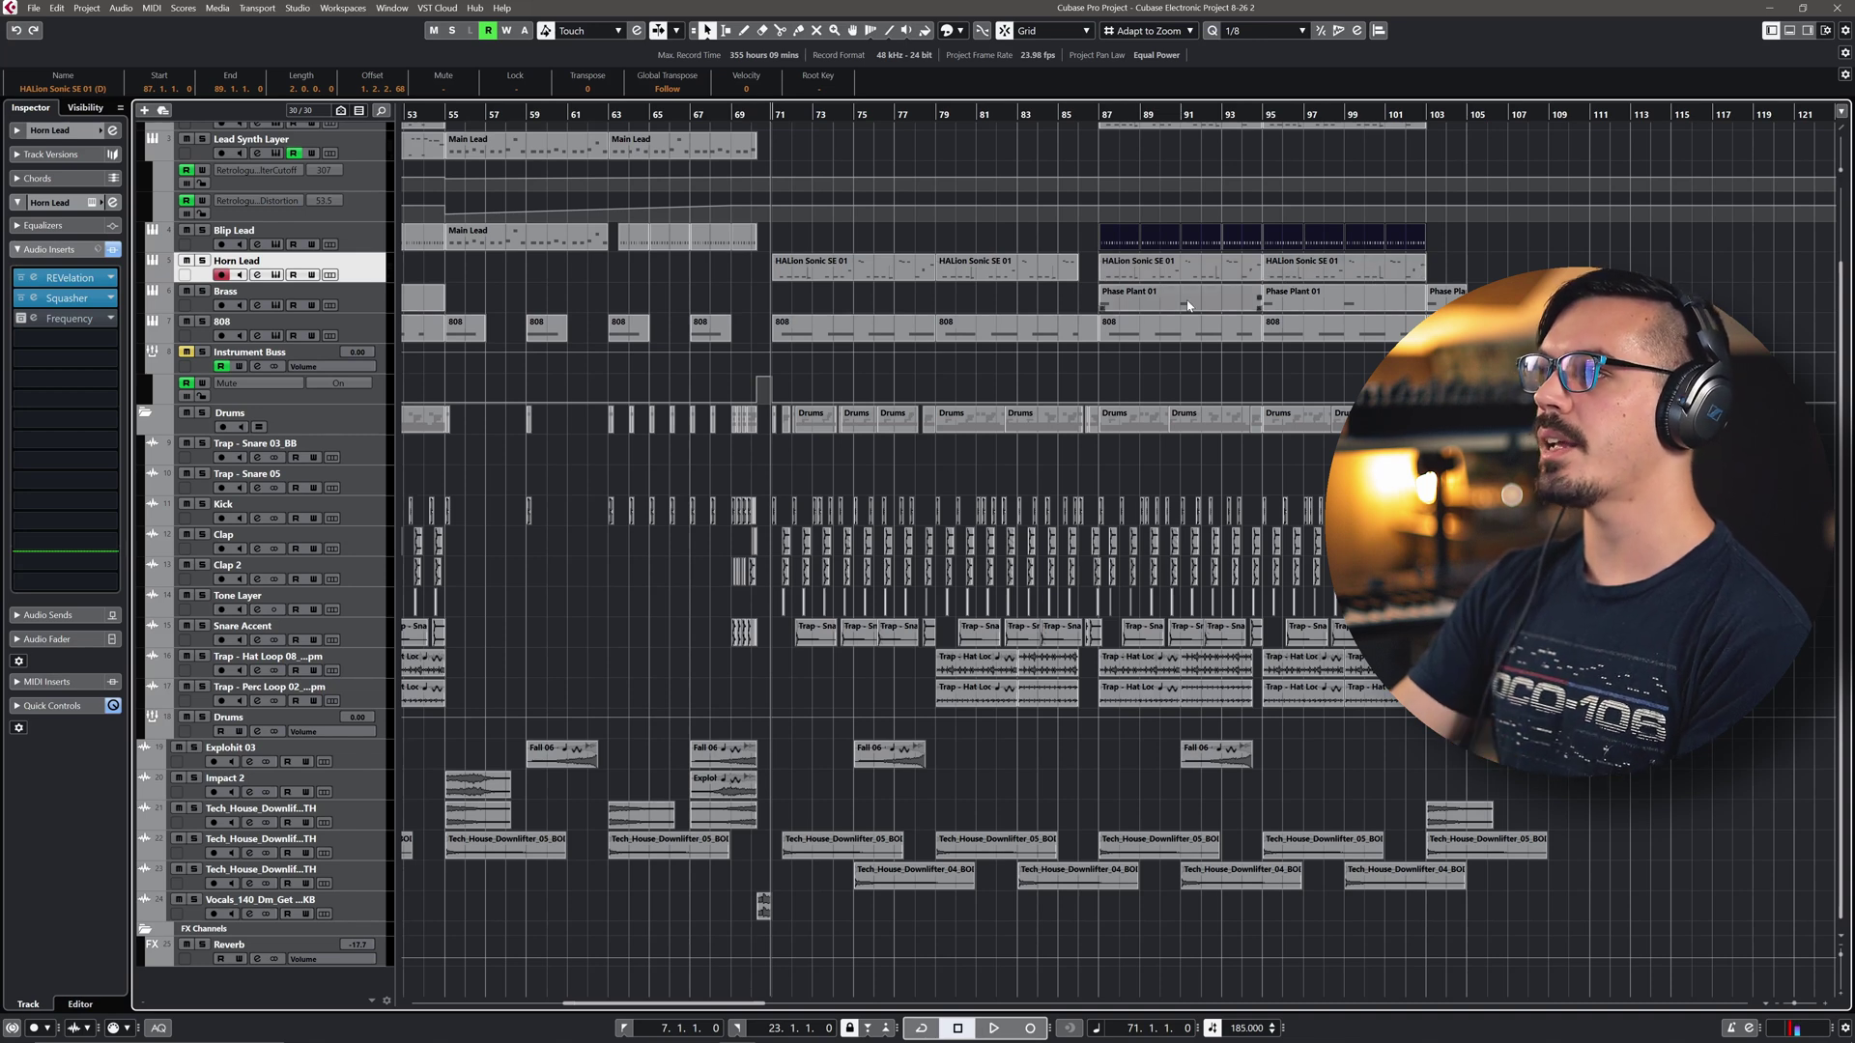
pyautogui.scroll(3, 1189, 305)
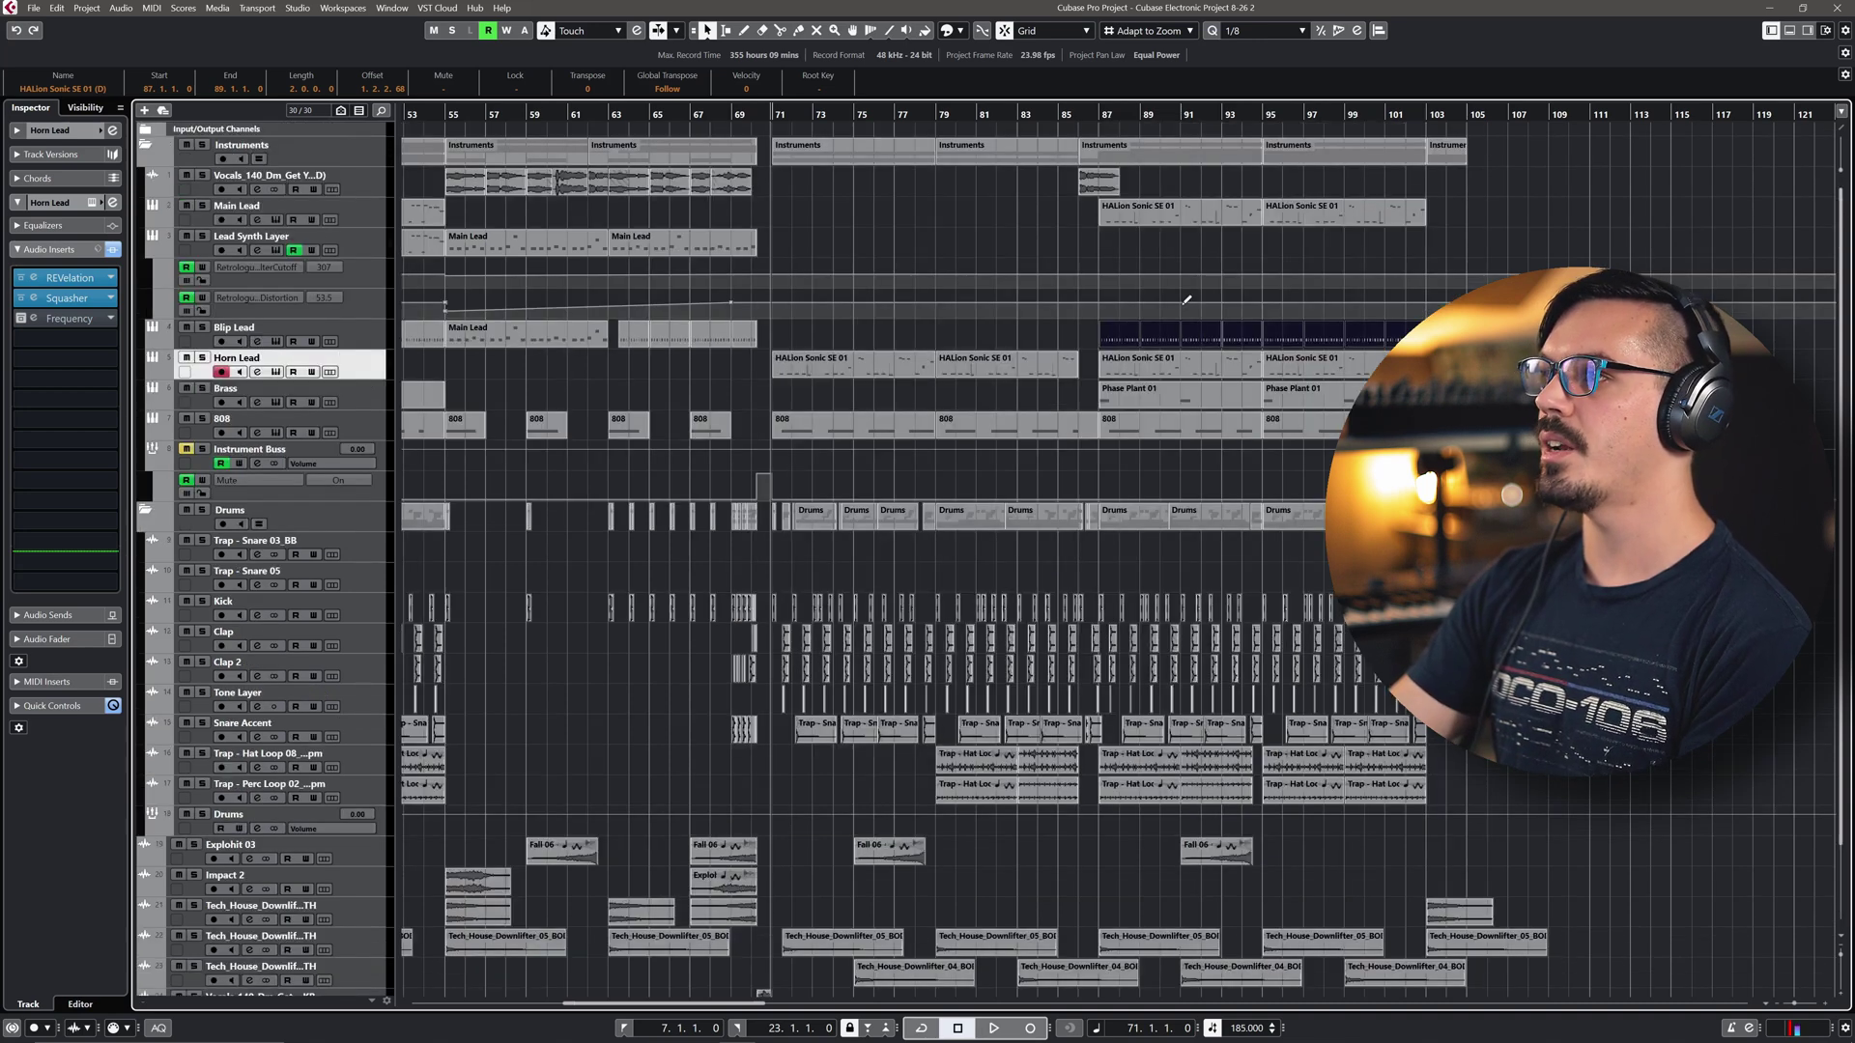
pyautogui.click(1159, 224)
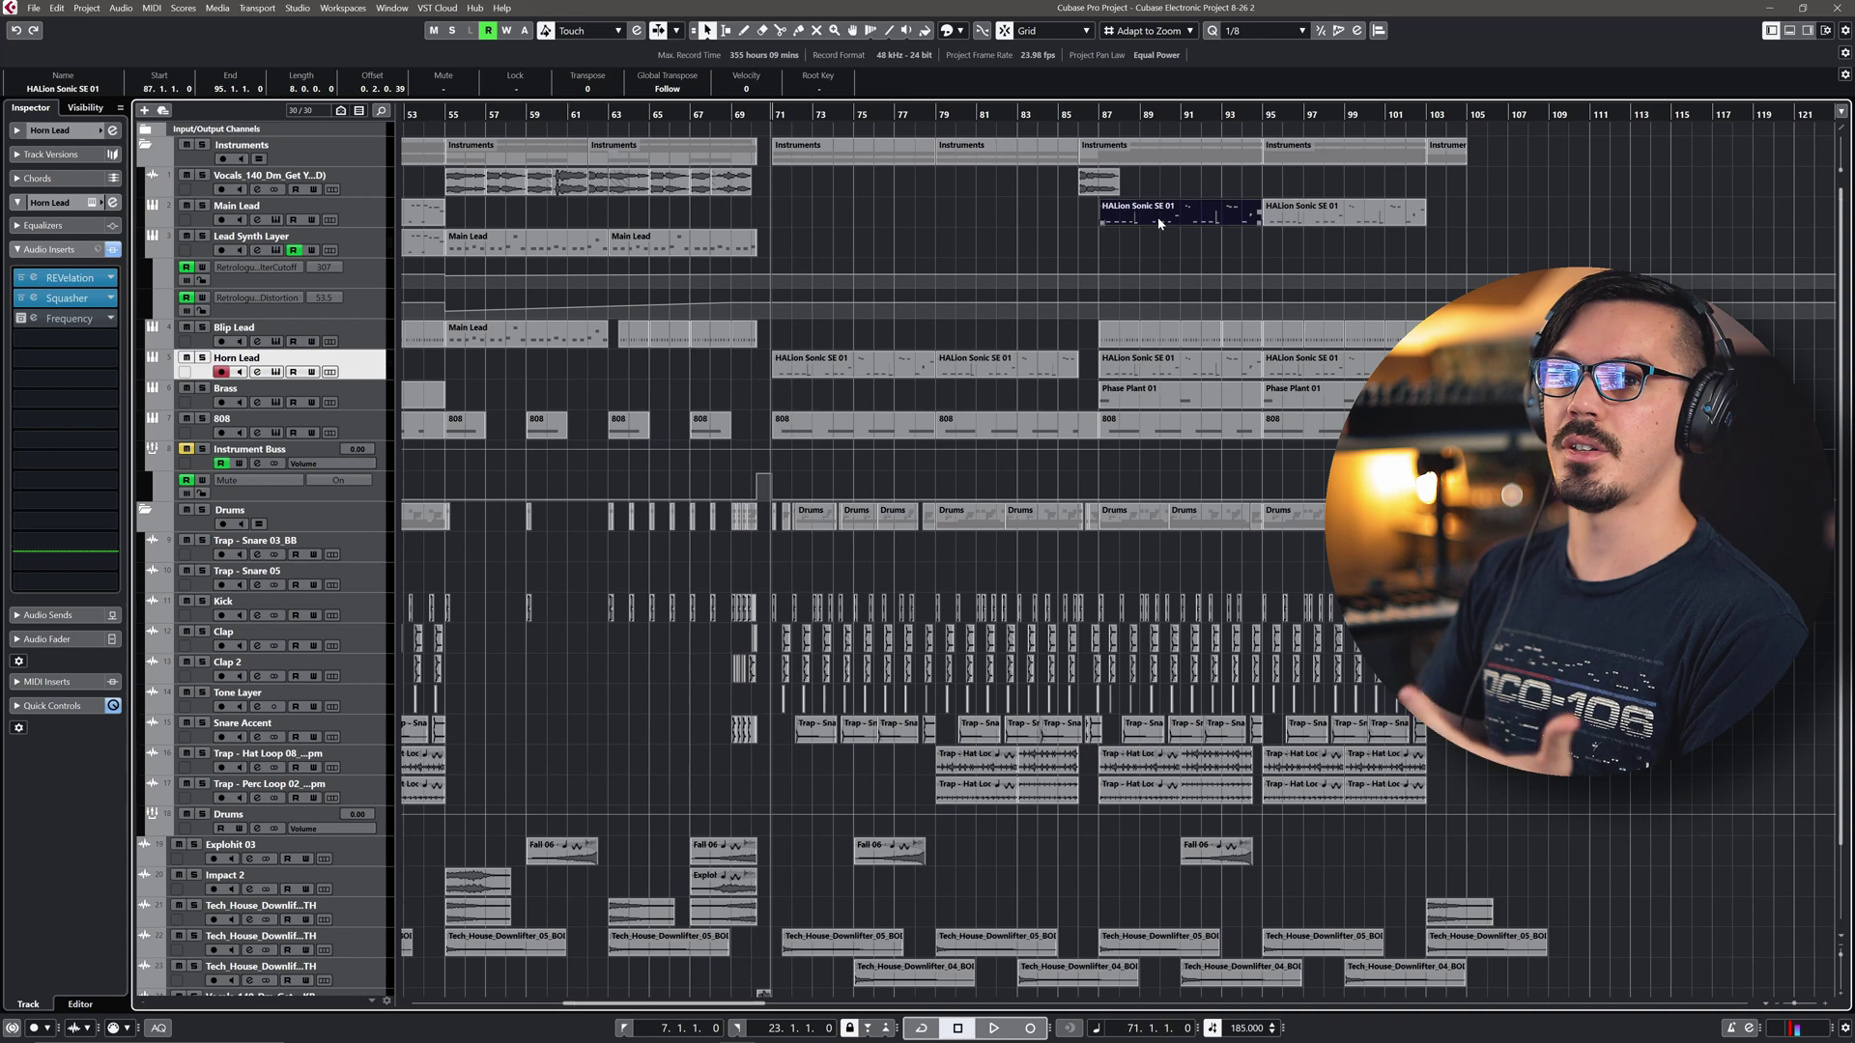
pyautogui.press('space')
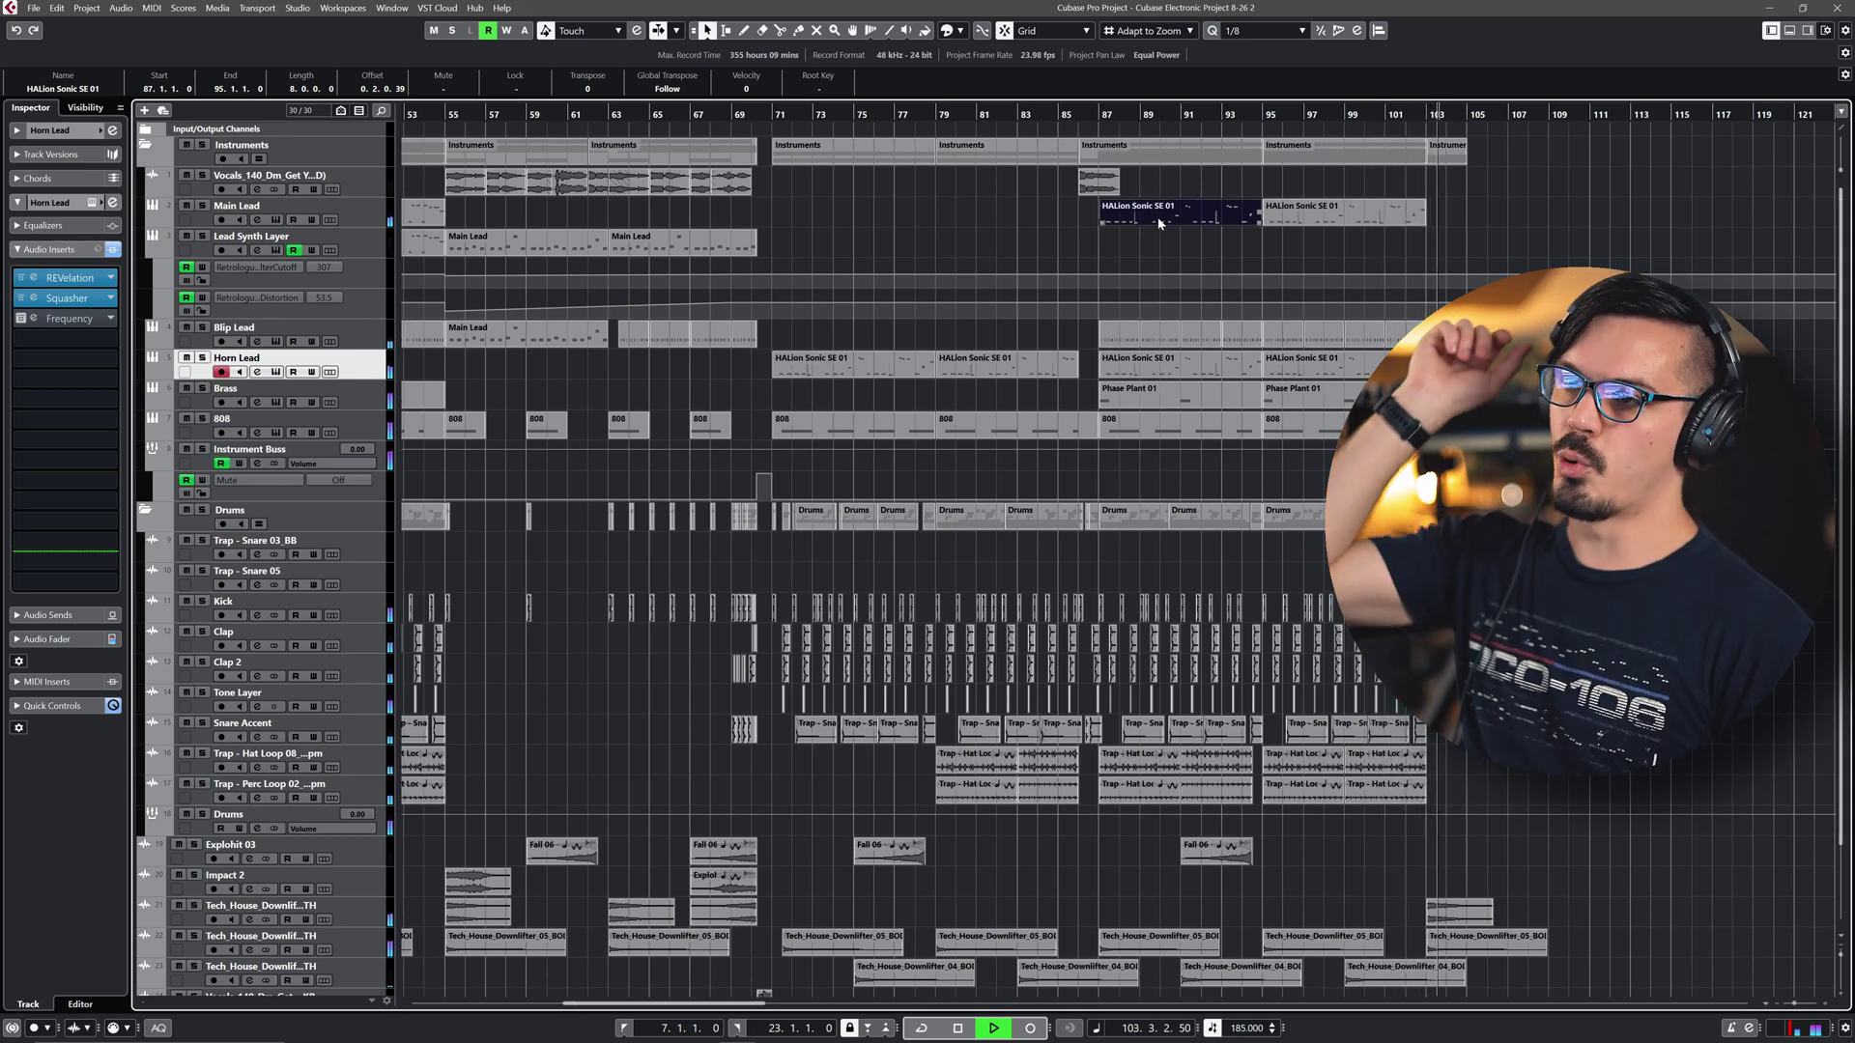
pyautogui.press('space')
pyautogui.click(1388, 237)
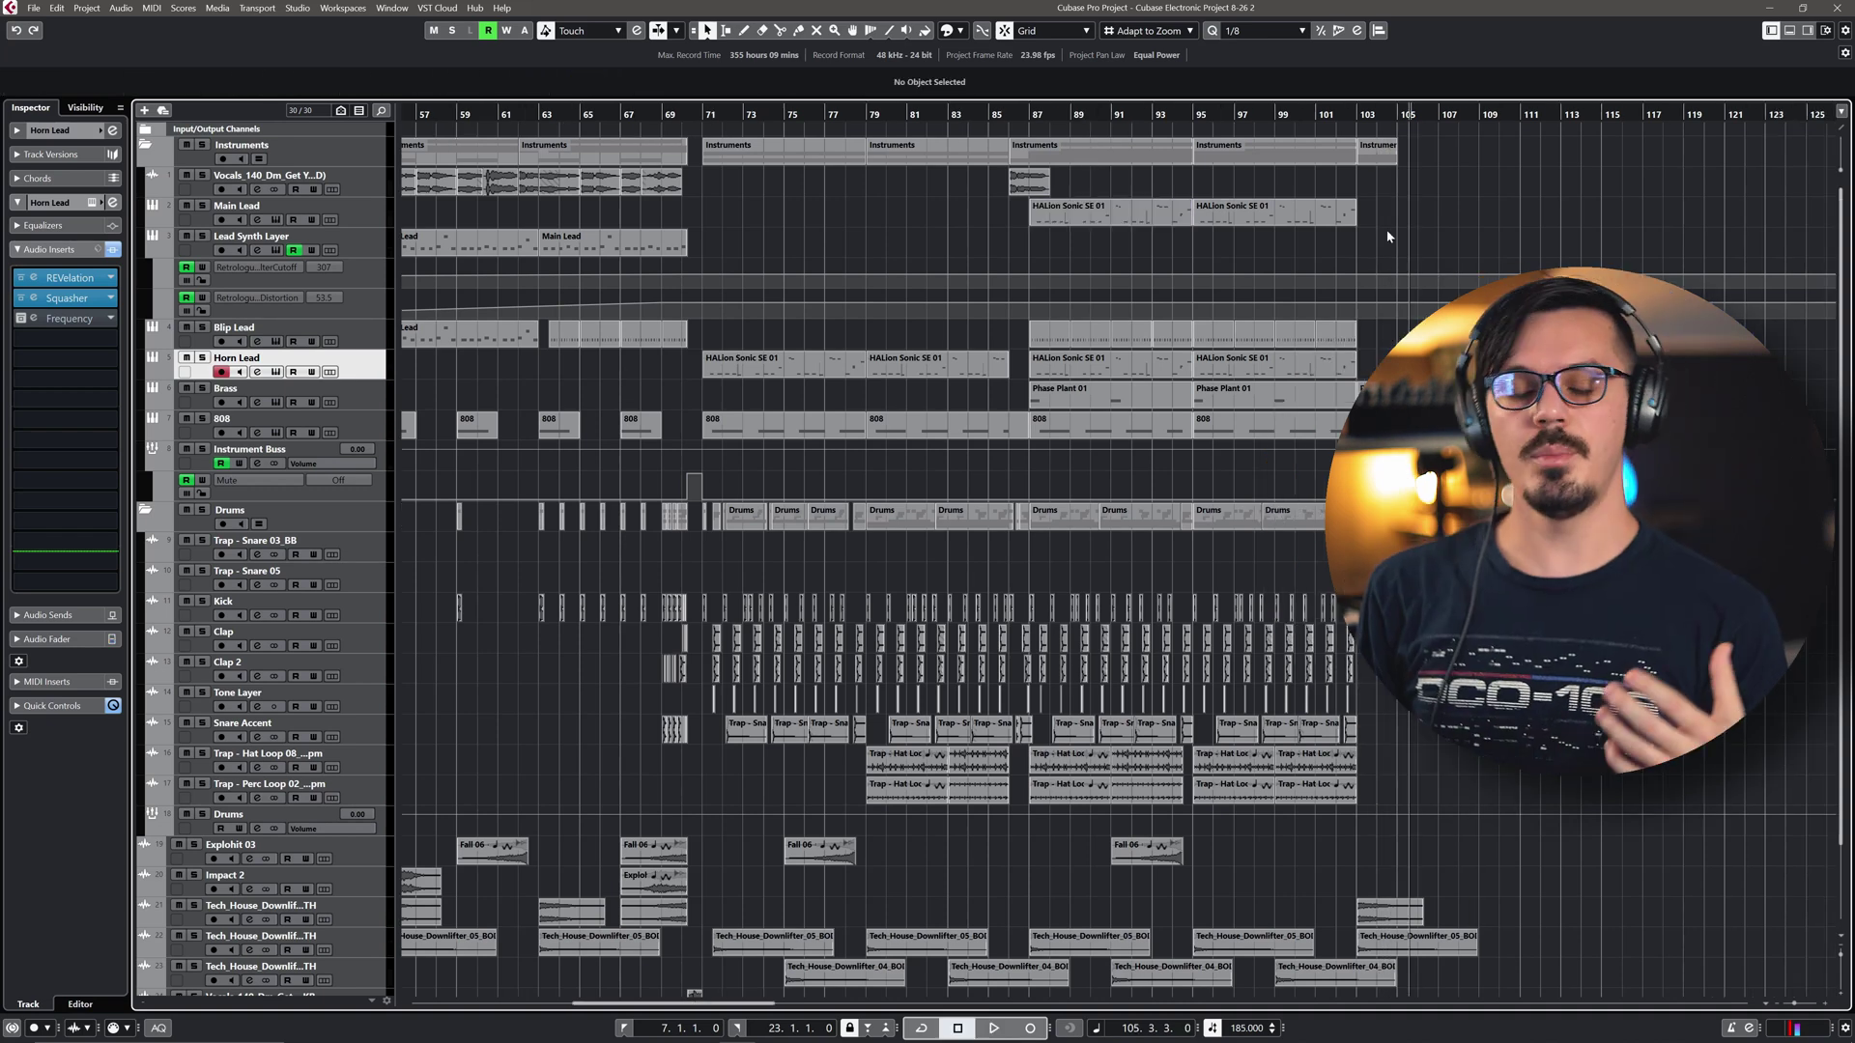